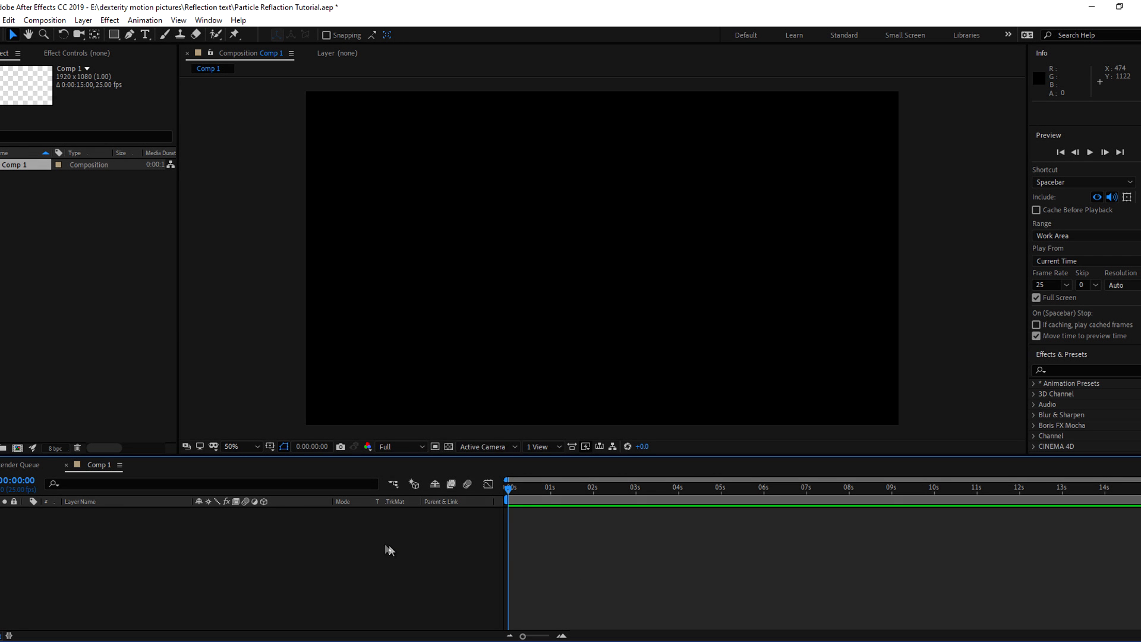
# Create a new solid layer named BG
pyautogui.rightClick(386, 544)
pyautogui.moveTo(442, 412)
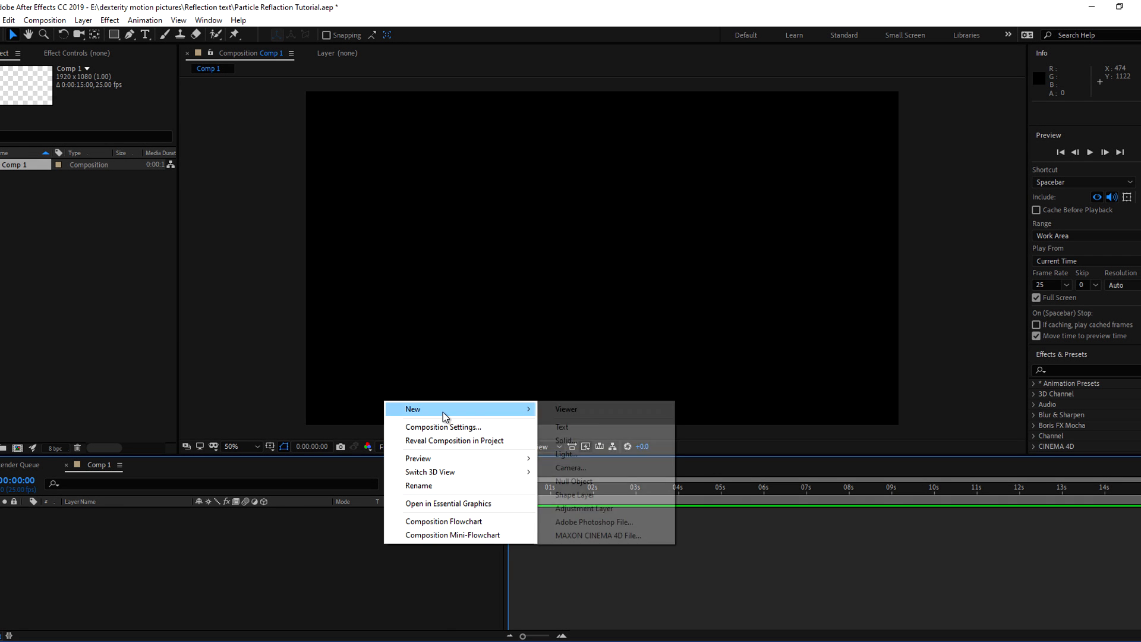
pyautogui.click(565, 439)
pyautogui.write('BG')
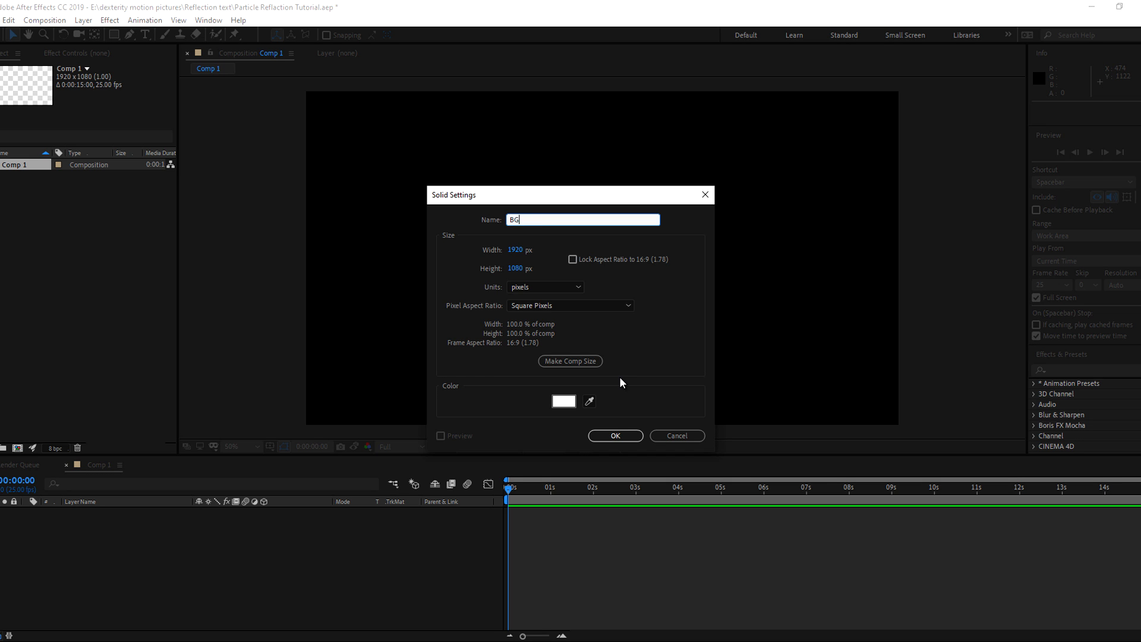
pyautogui.click(613, 435)
# Apply the Gradient Ramp effect to the BG solid
pyautogui.click(1070, 370)
pyautogui.write('ramp')
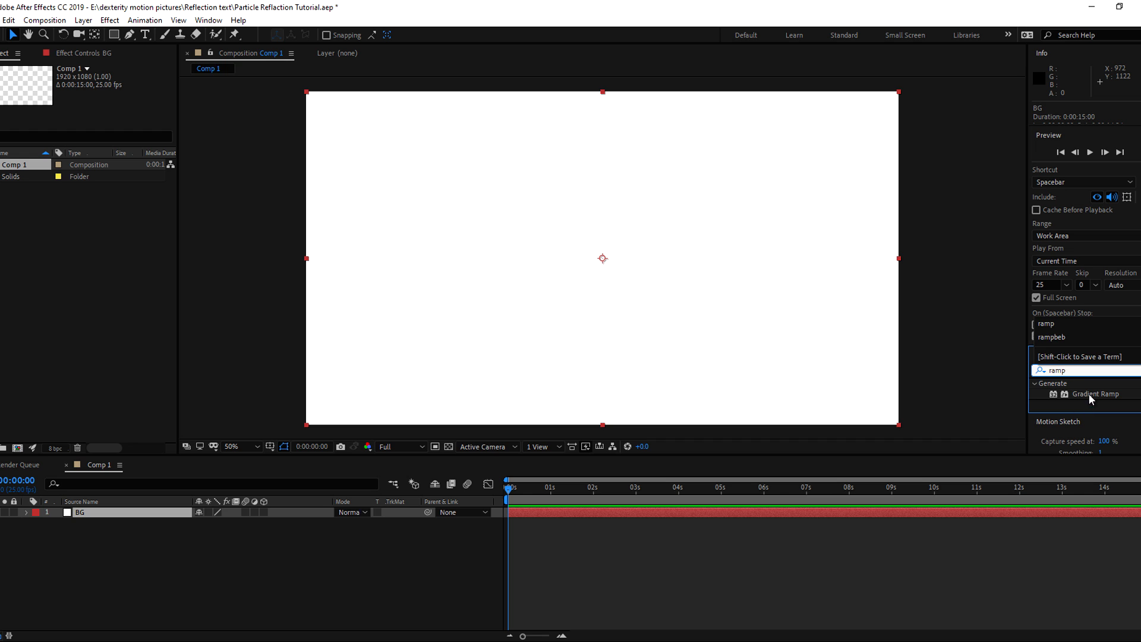
pyautogui.click(1092, 397)
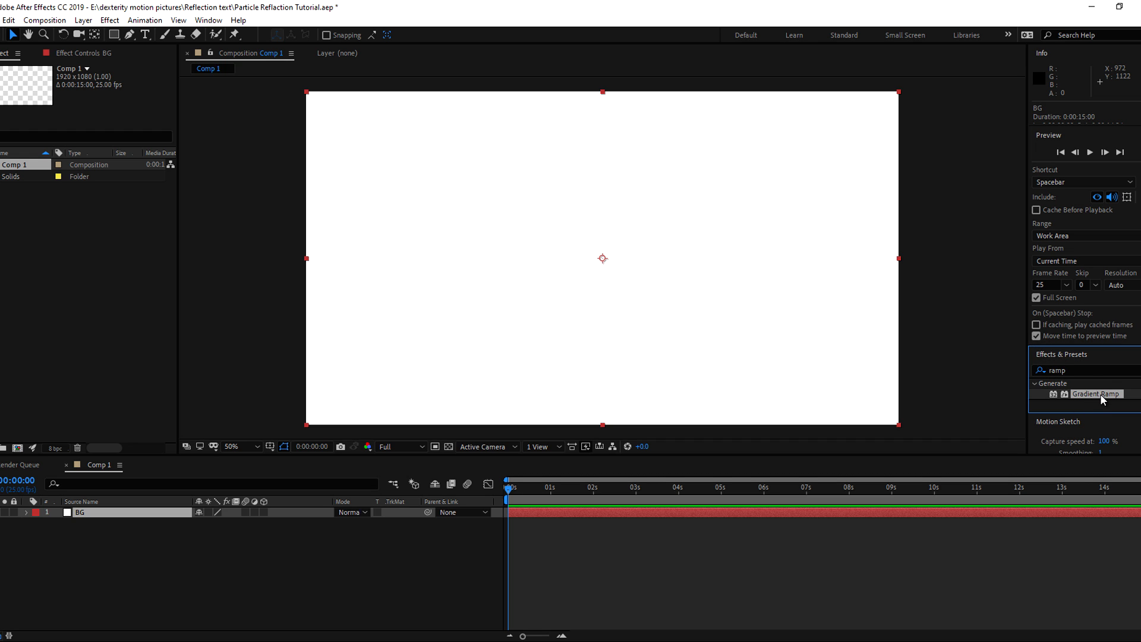
pyautogui.moveTo(1100, 399); pyautogui.dragTo(112, 514)
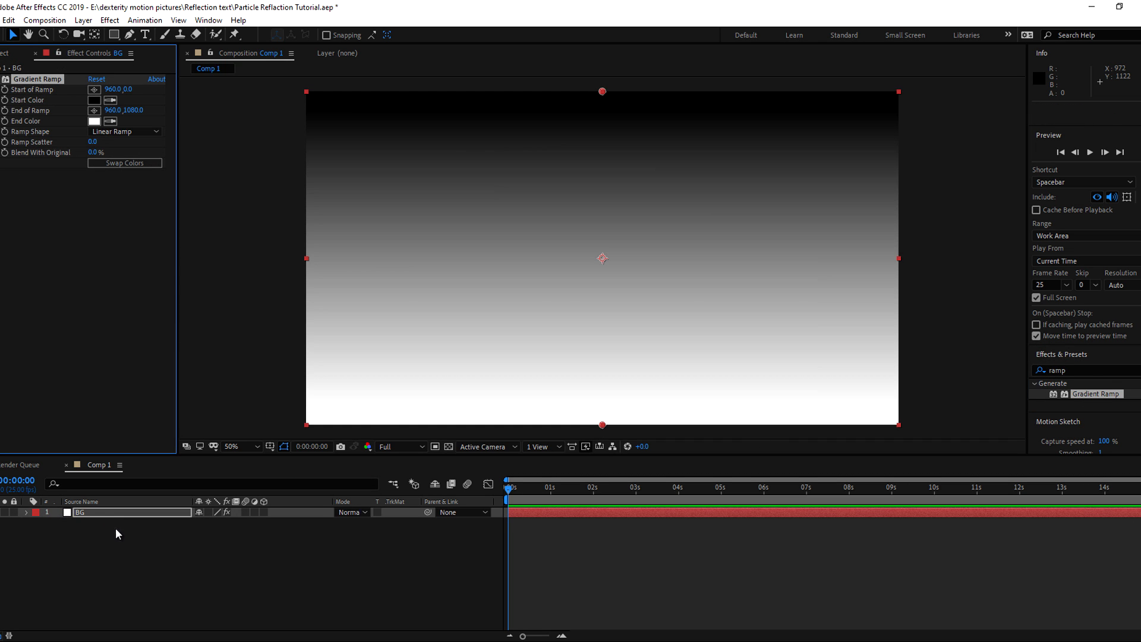
pyautogui.click(141, 562)
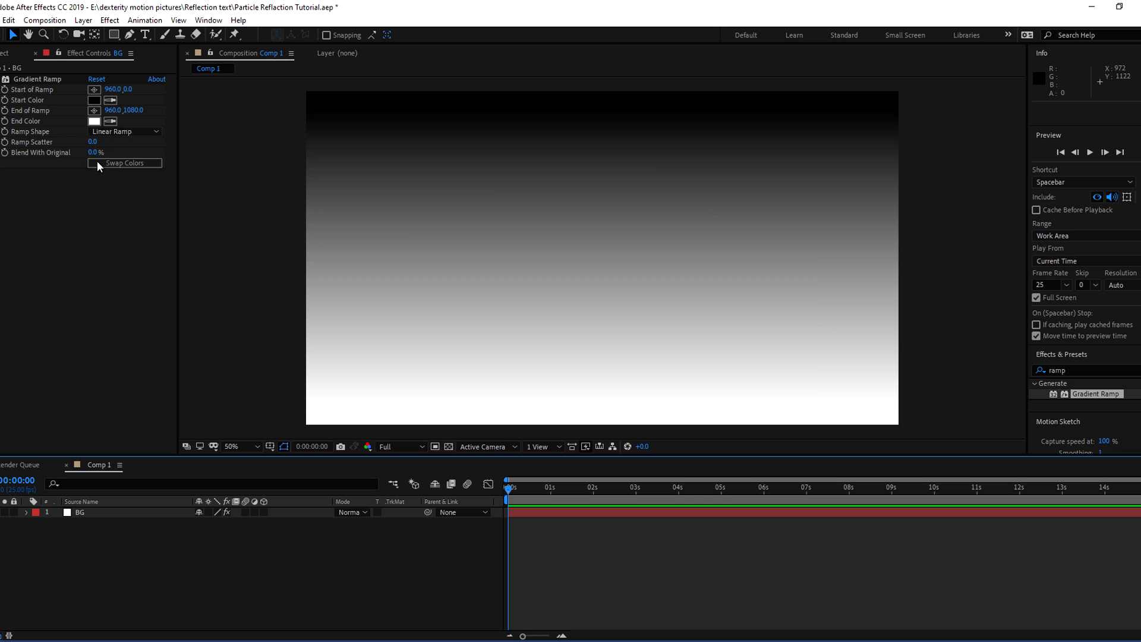
# Make the ramp radial with swapped colours, starting beyond the top-left corner at -96,-90
pyautogui.click(116, 129)
pyautogui.click(116, 157)
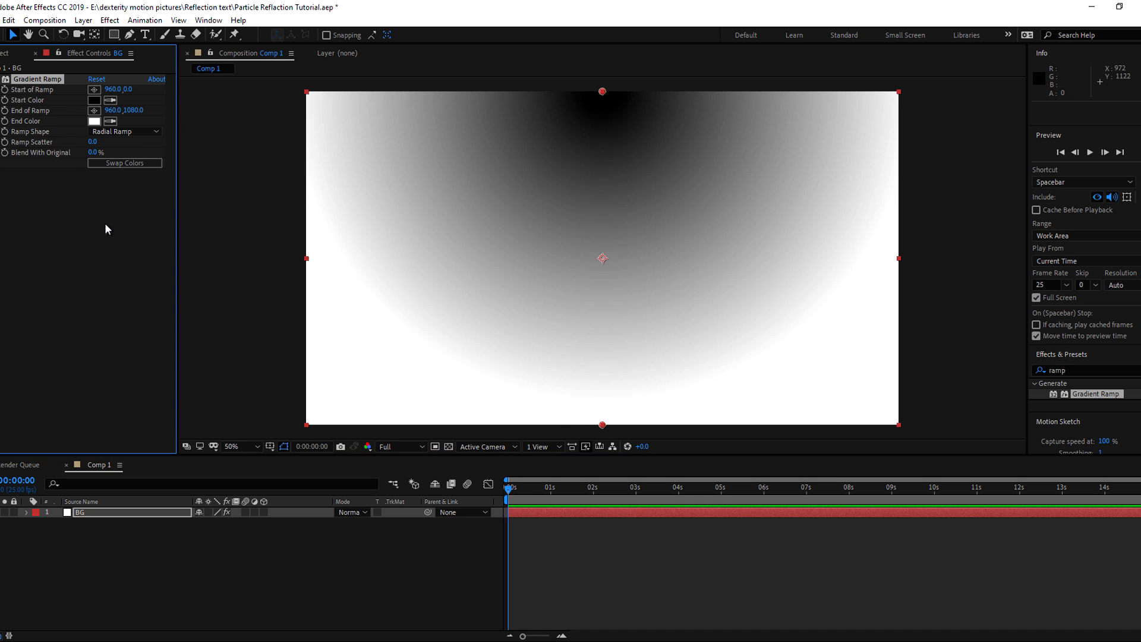
pyautogui.moveTo(601, 92); pyautogui.dragTo(306, 94)
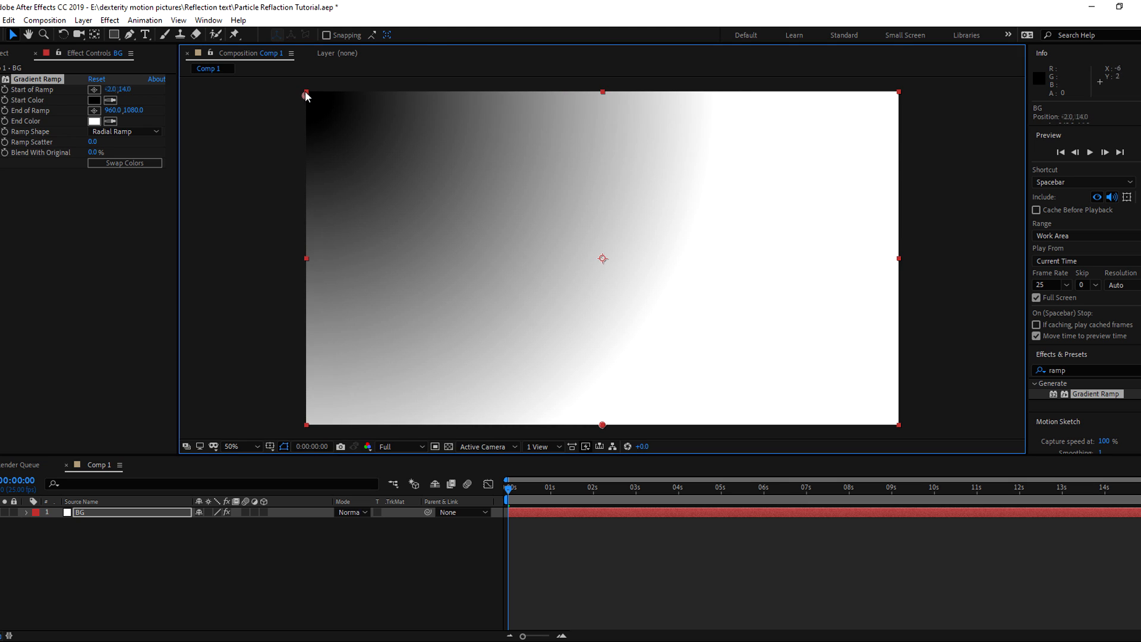
pyautogui.click(126, 163)
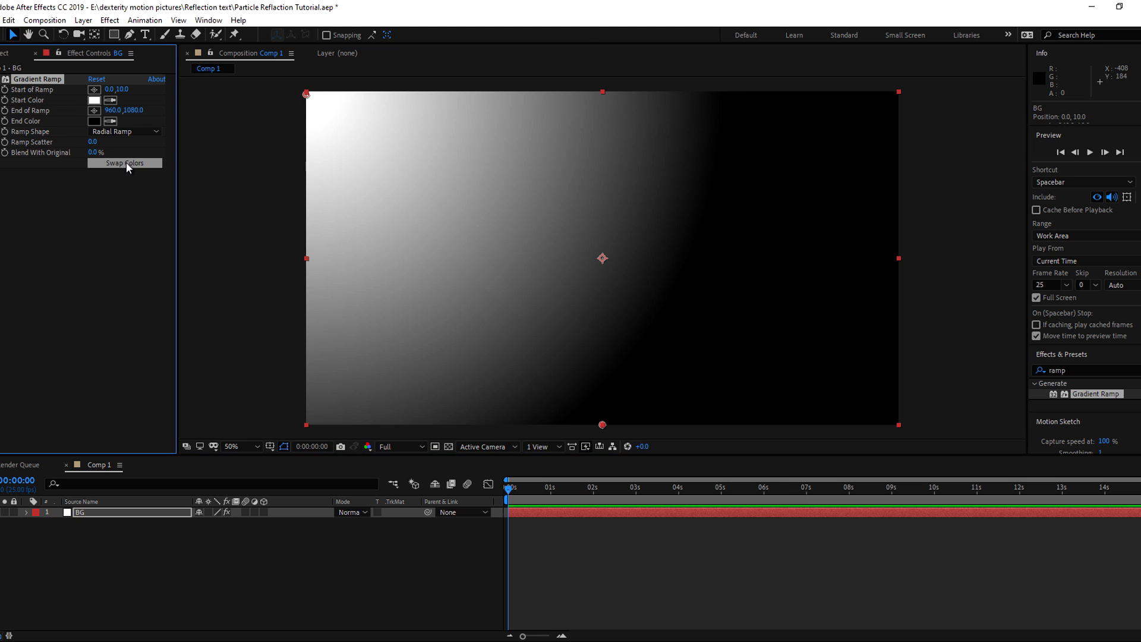
pyautogui.moveTo(308, 95); pyautogui.dragTo(299, 80)
pyautogui.press('.')
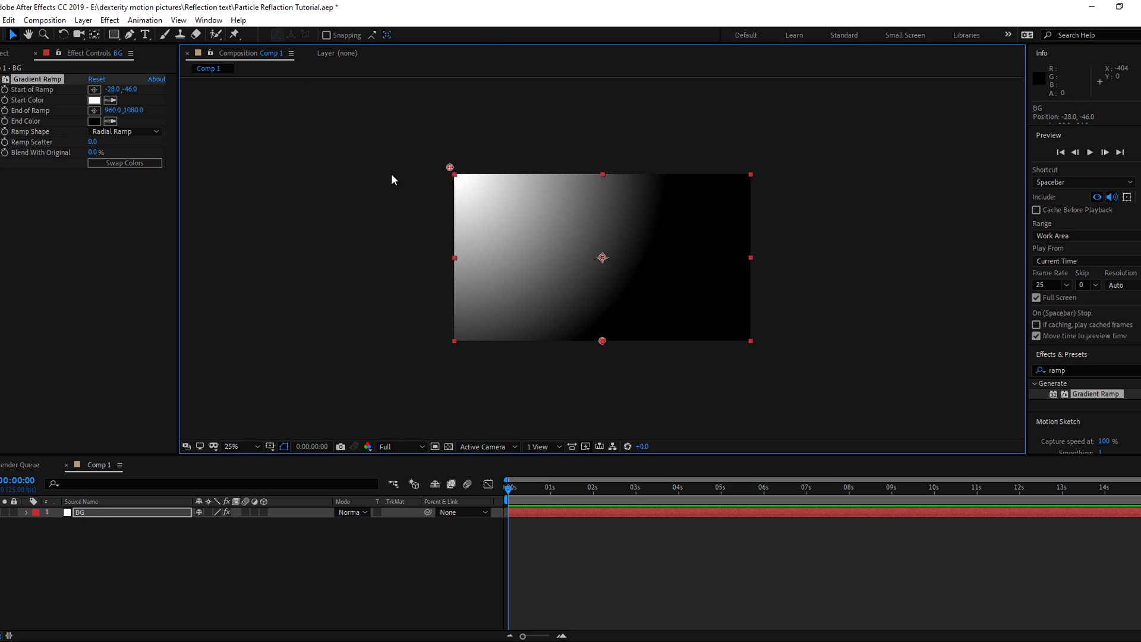
pyautogui.moveTo(447, 165); pyautogui.dragTo(437, 161)
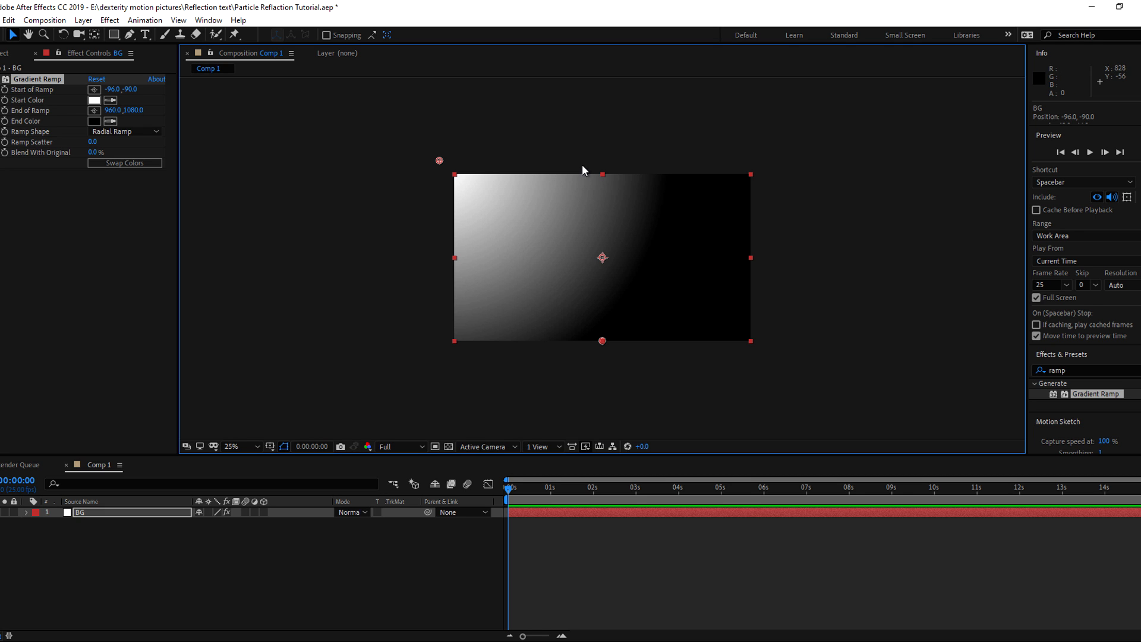
# Change the gradient's start colour from white to bright blue 1682BF
pyautogui.click(94, 100)
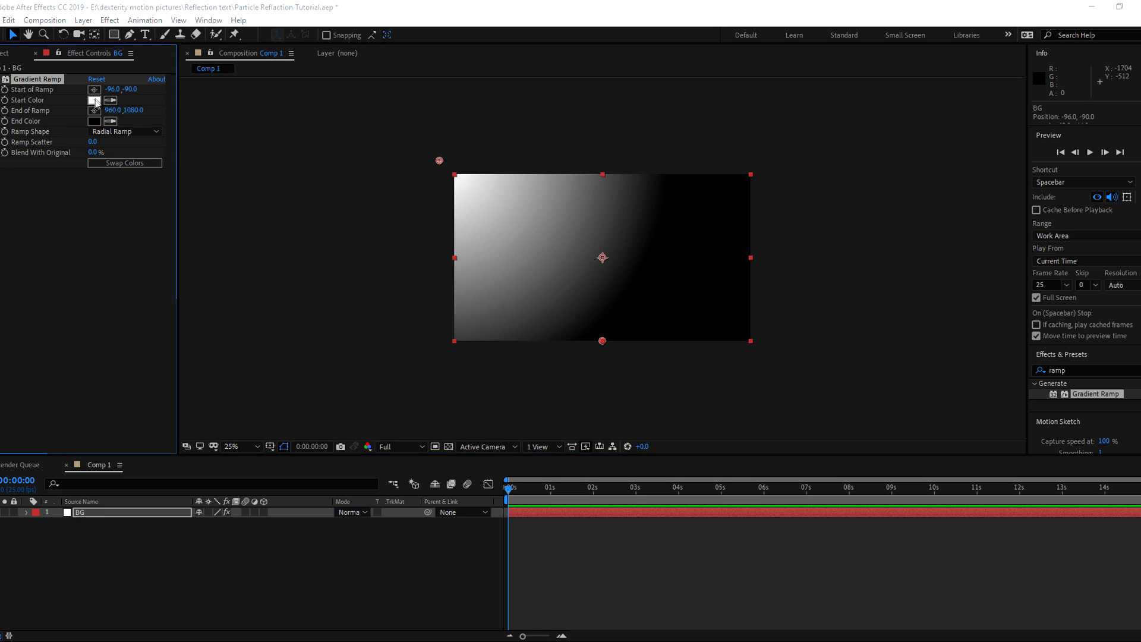
pyautogui.click(236, 390)
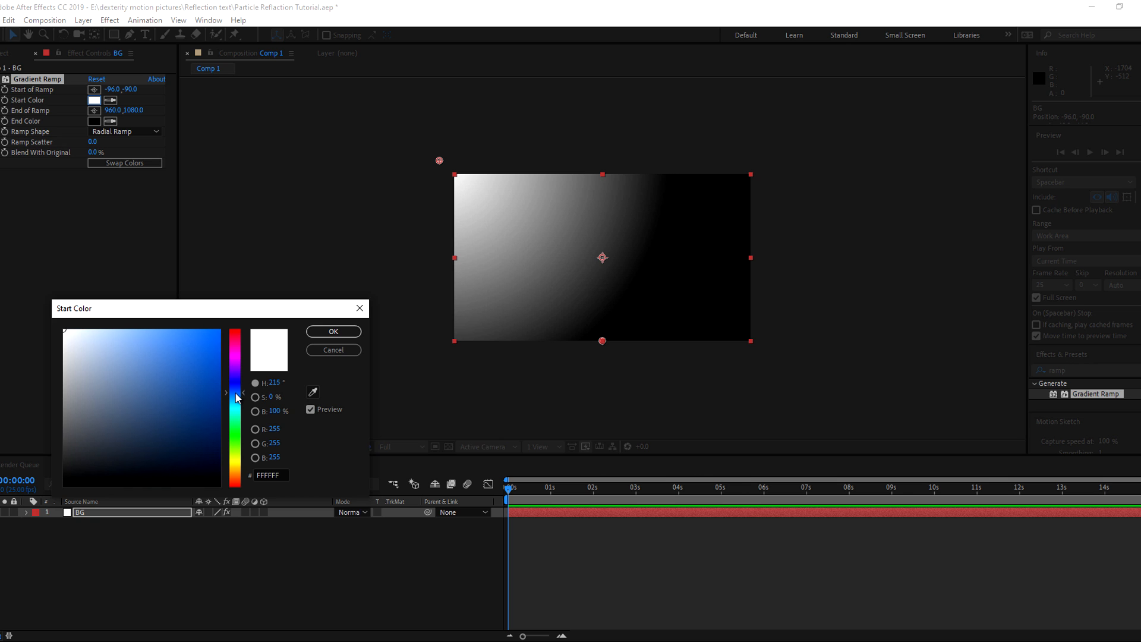
pyautogui.click(205, 415)
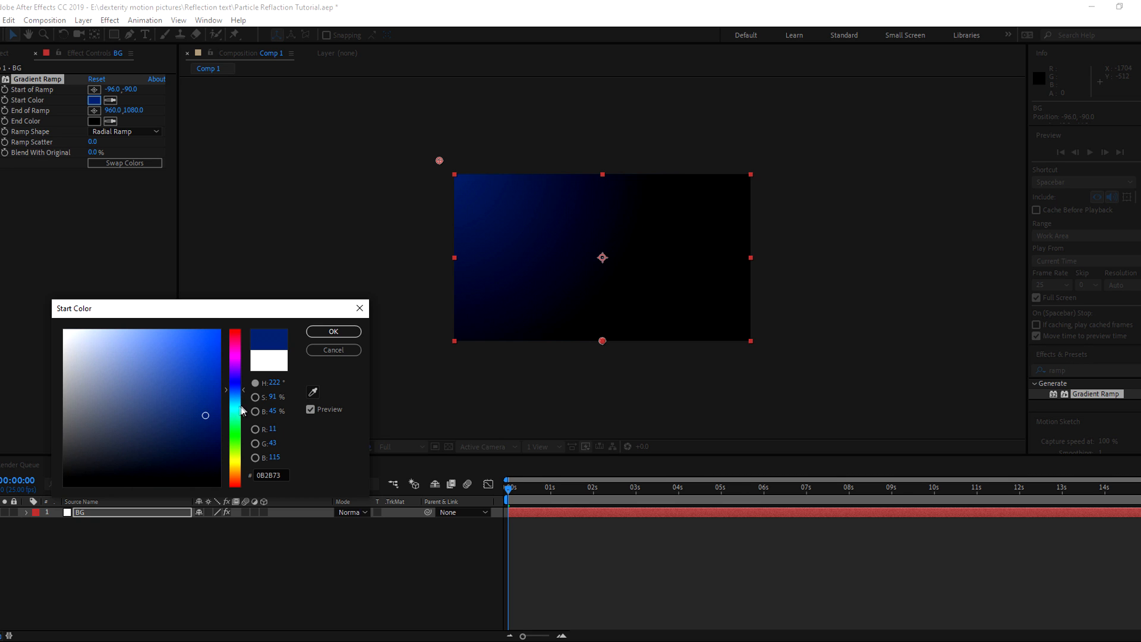
pyautogui.moveTo(204, 397)
pyautogui.mouseDown()
pyautogui.moveTo(201, 368)
pyautogui.moveTo(243, 403)
pyautogui.mouseUp()
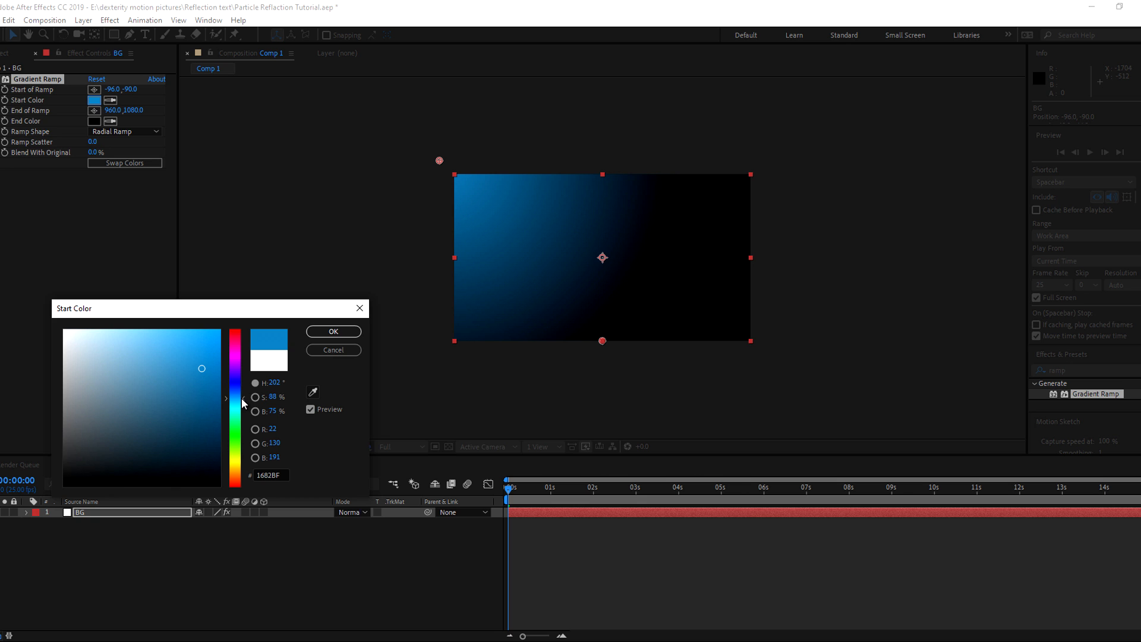
pyautogui.click(333, 332)
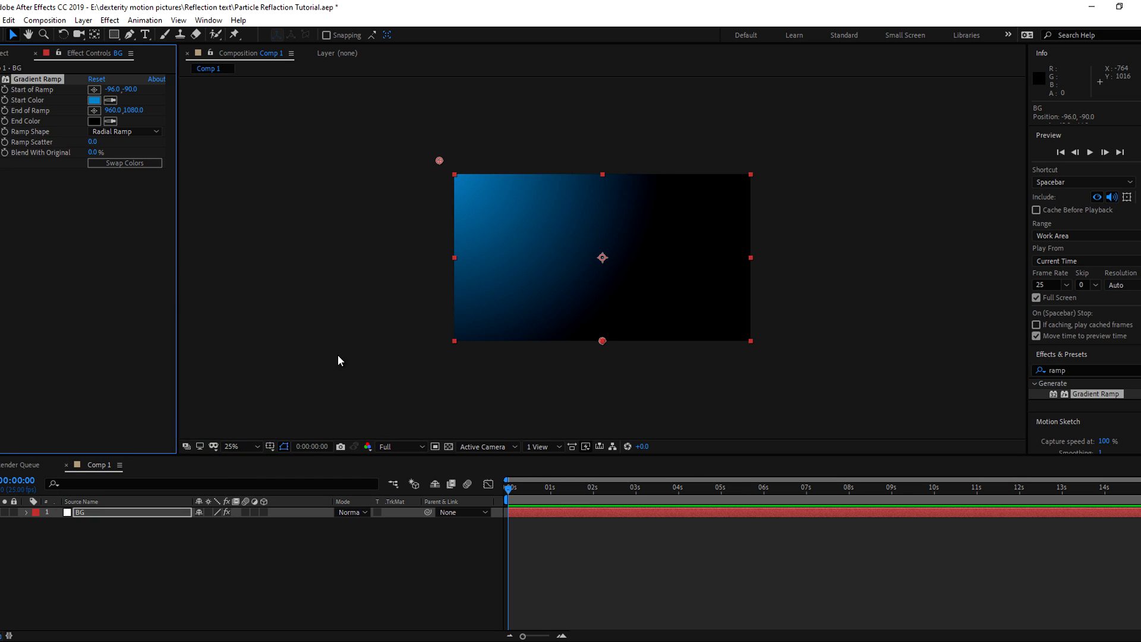
pyautogui.click(99, 513)
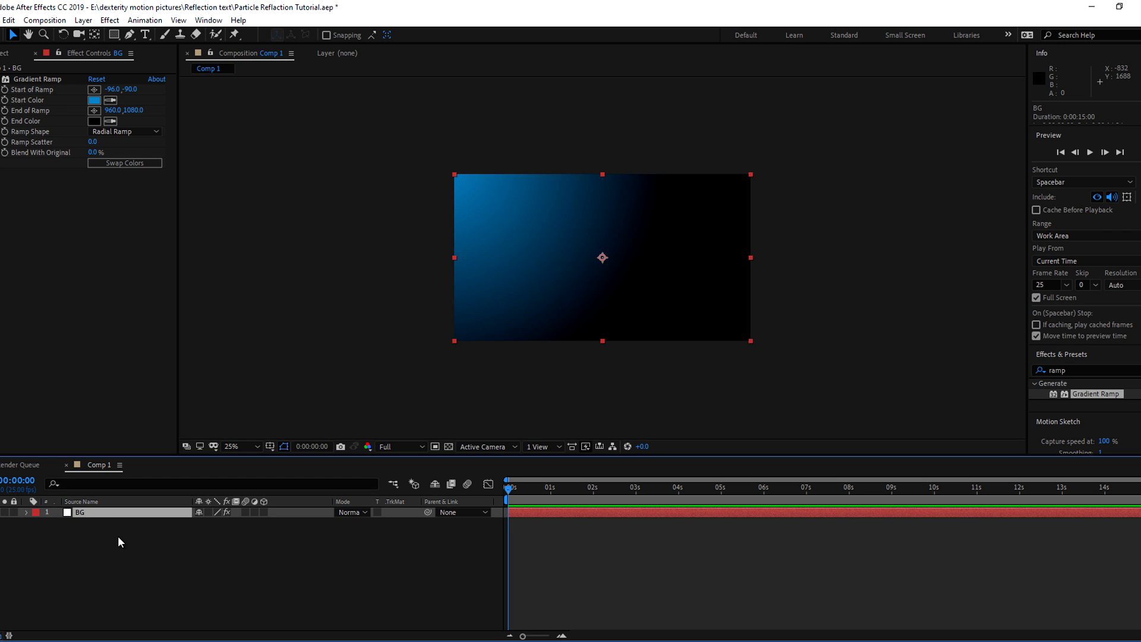
# Duplicate the BG layer and rotate the copy 180°
pyautogui.hotkey('ctrl', 'd')
pyautogui.click(123, 542)
pyautogui.click(101, 512)
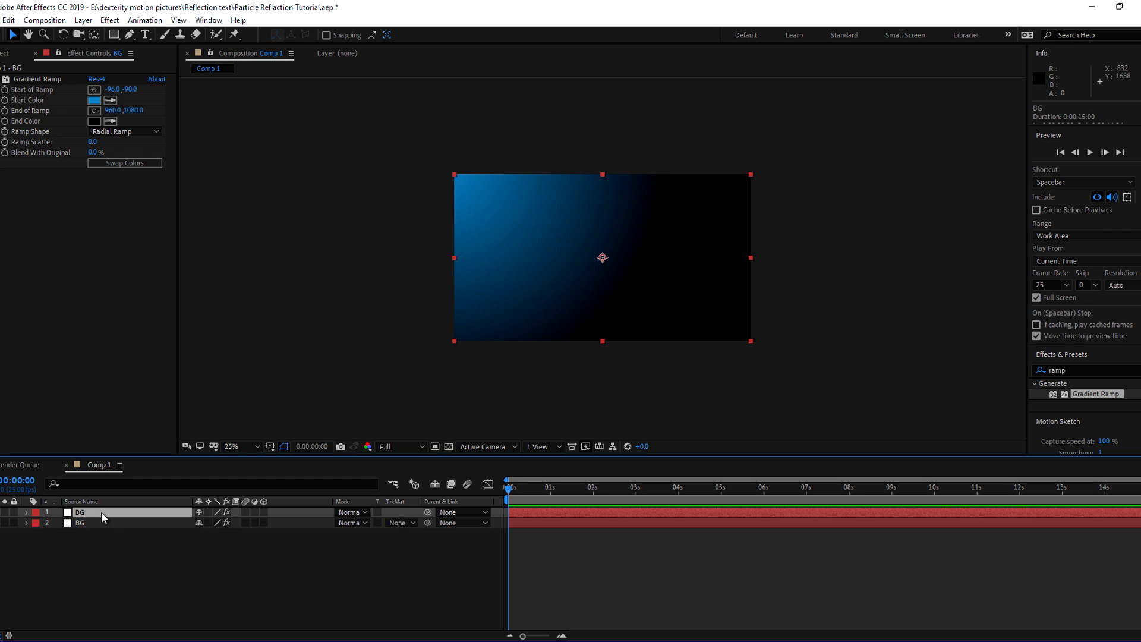
pyautogui.press('r')
pyautogui.click(215, 522)
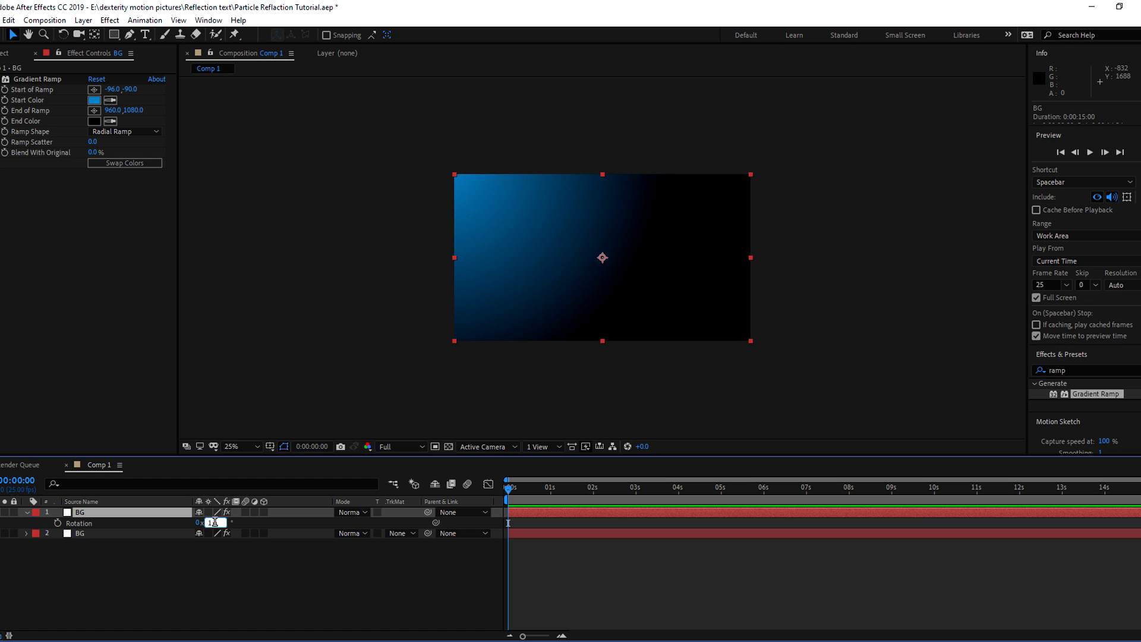
pyautogui.click(201, 594)
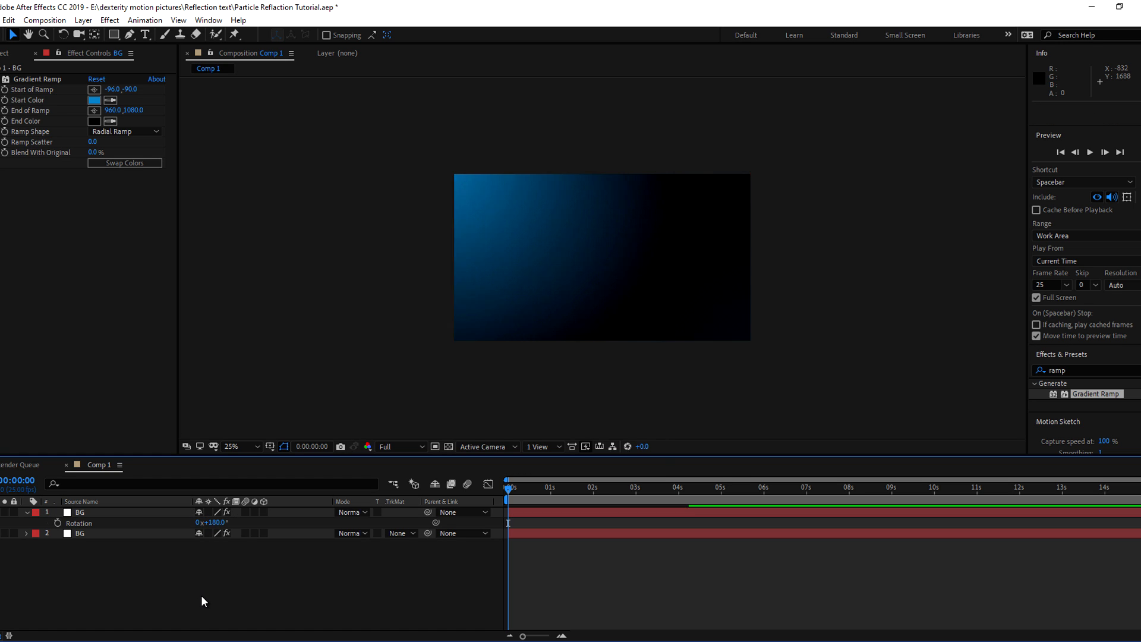
pyautogui.click(88, 511)
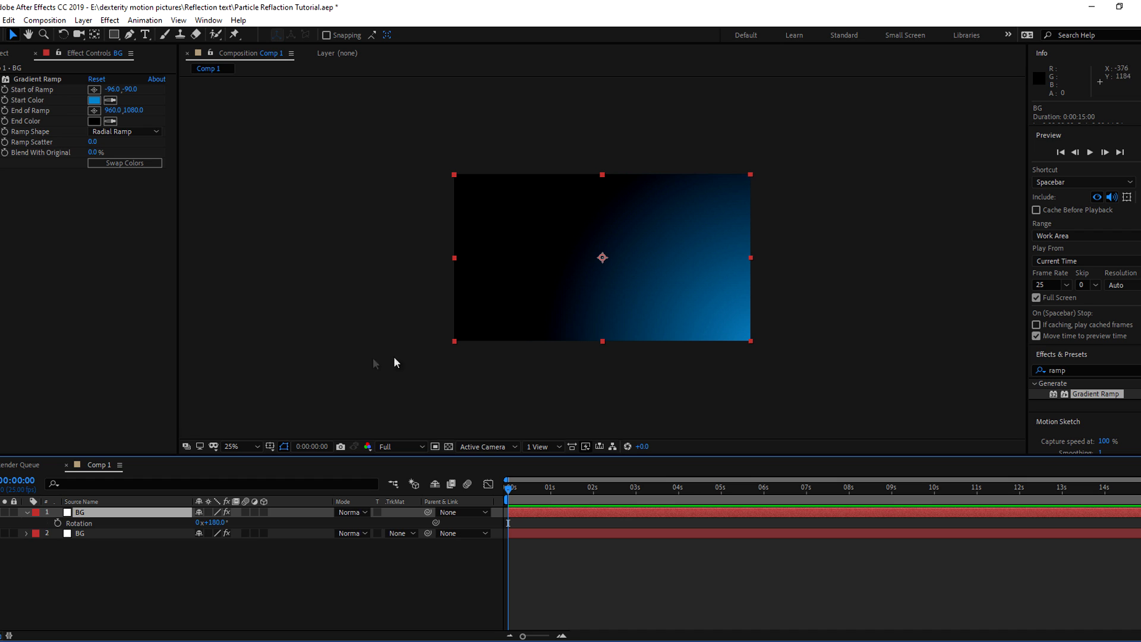
# Mask the rotated copy with a Subtract rectangle mask feathered to 494 pixels
pyautogui.click(114, 34)
pyautogui.moveTo(364, 129); pyautogui.dragTo(604, 384)
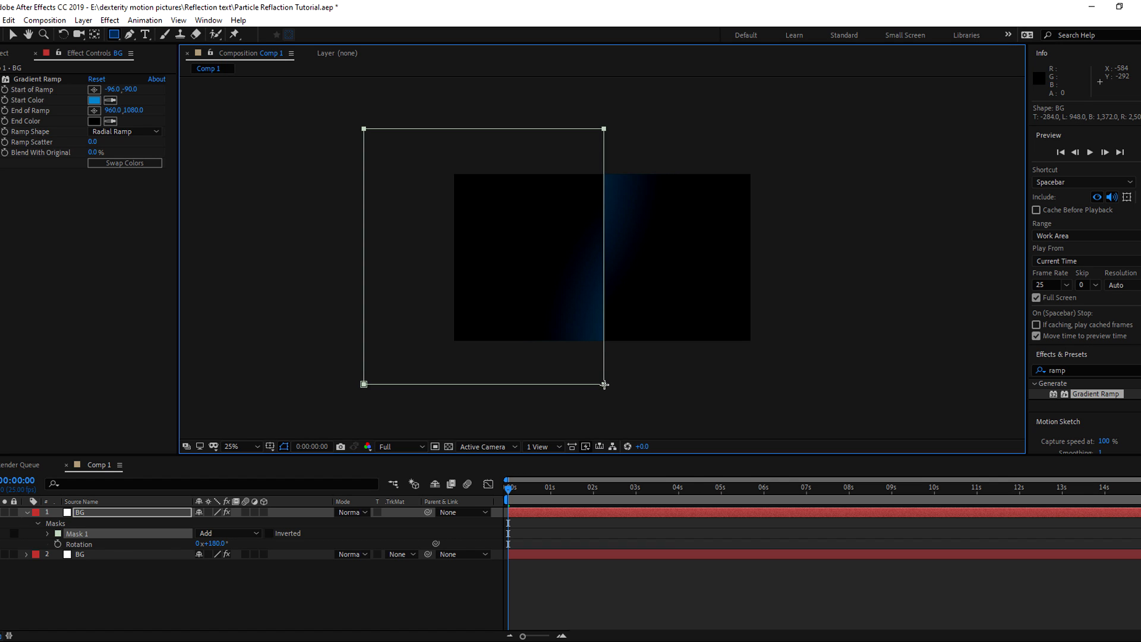
pyautogui.click(115, 592)
pyautogui.click(216, 533)
pyautogui.click(217, 573)
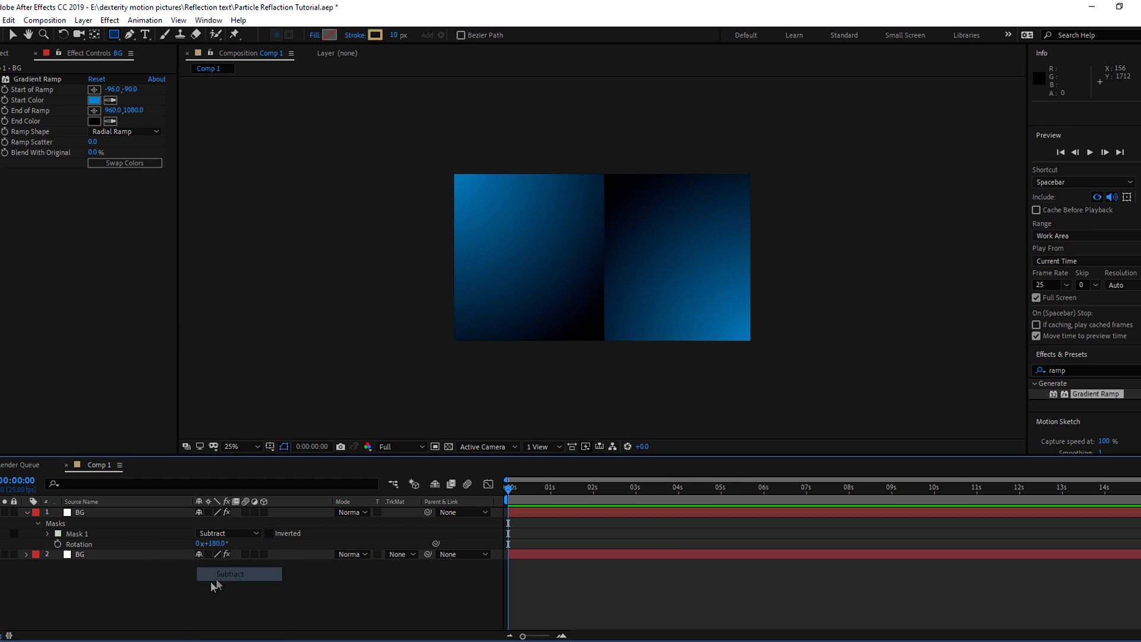
pyautogui.click(48, 534)
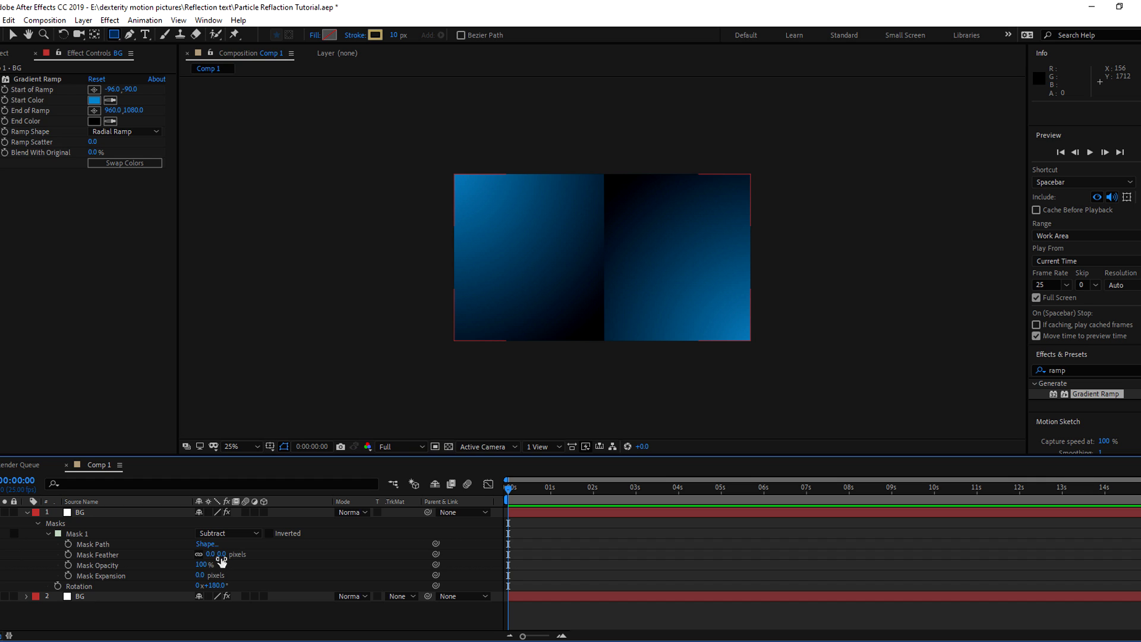
pyautogui.moveTo(222, 554); pyautogui.dragTo(353, 556)
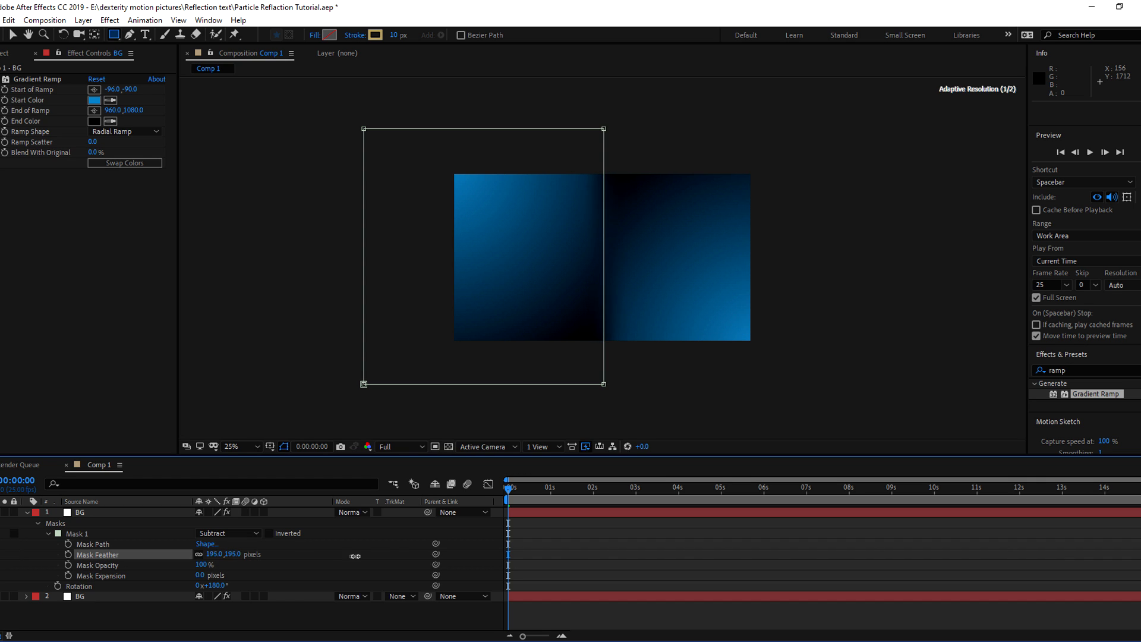
pyautogui.moveTo(456, 556); pyautogui.dragTo(516, 559)
# Adjust the Gradient Ramp start points on both BG layers
pyautogui.click(83, 512)
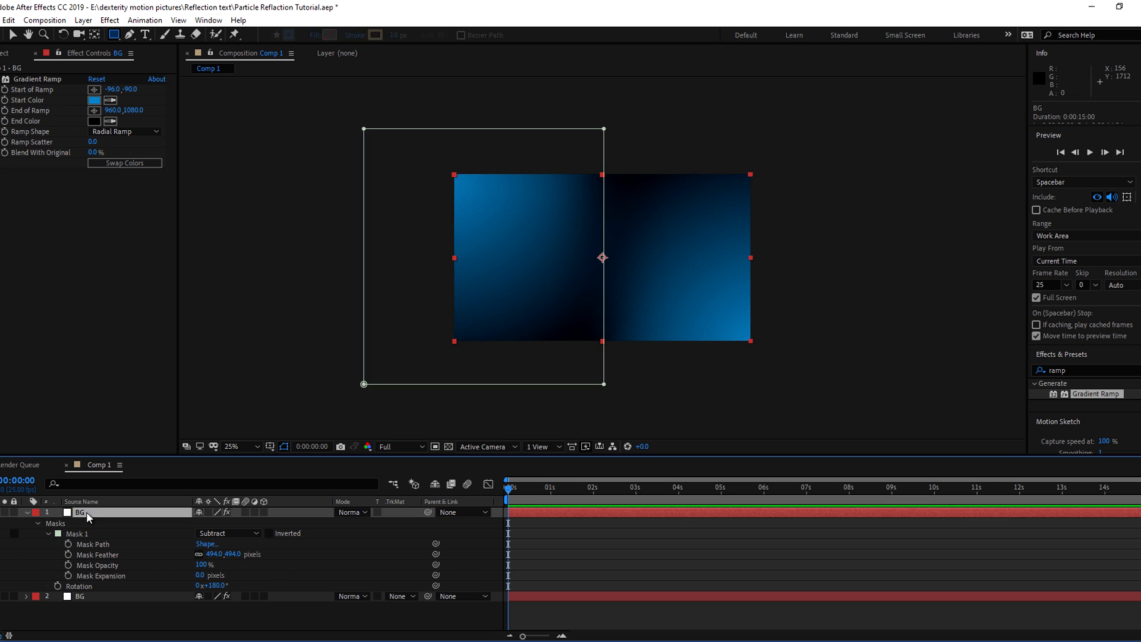
pyautogui.click(29, 80)
pyautogui.click(13, 35)
pyautogui.moveTo(765, 355); pyautogui.dragTo(809, 388)
pyautogui.click(90, 597)
pyautogui.click(37, 79)
pyautogui.moveTo(440, 161); pyautogui.dragTo(439, 155)
pyautogui.click(27, 513)
pyautogui.click(84, 514)
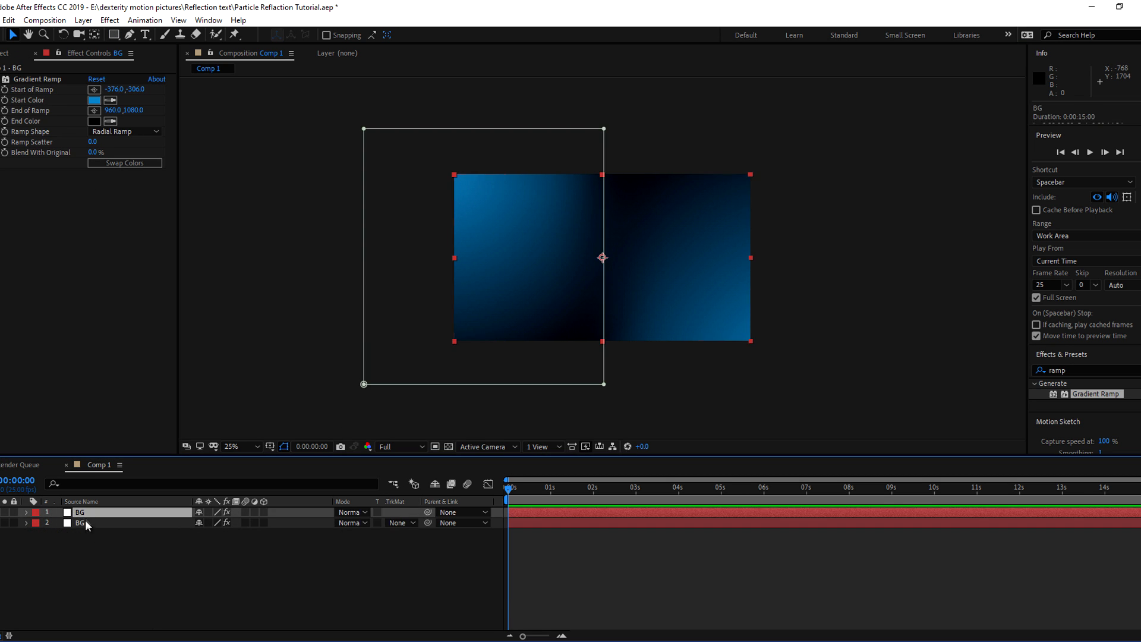
pyautogui.click(146, 569)
# Create a new solid layer named fractal Noise
pyautogui.rightClick(148, 566)
pyautogui.moveTo(188, 433)
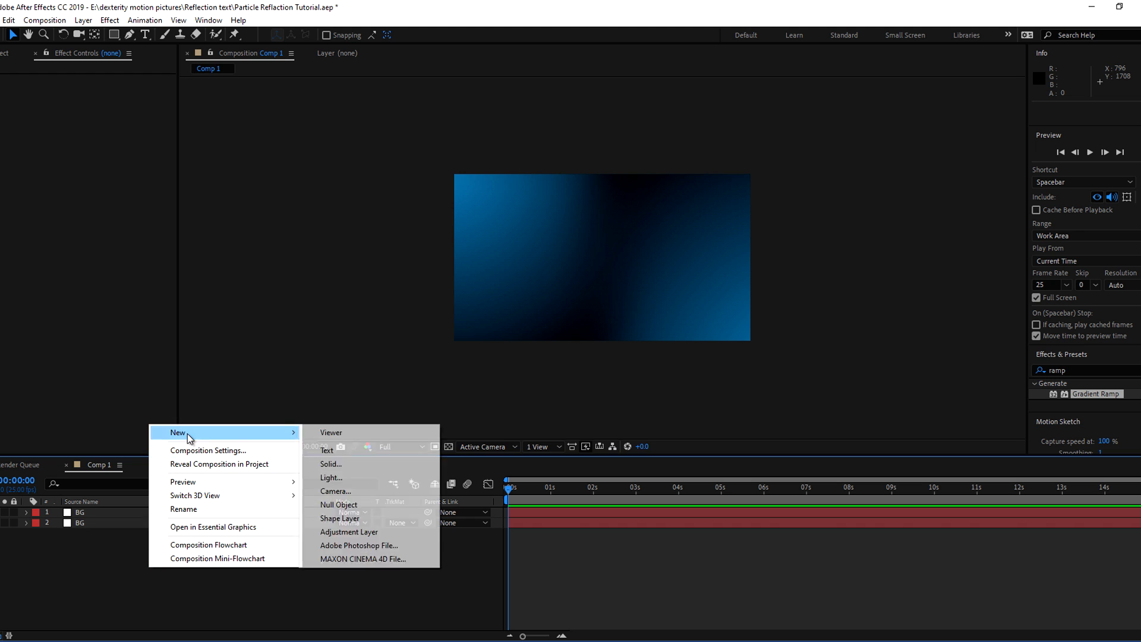
pyautogui.click(347, 465)
pyautogui.write('frac')
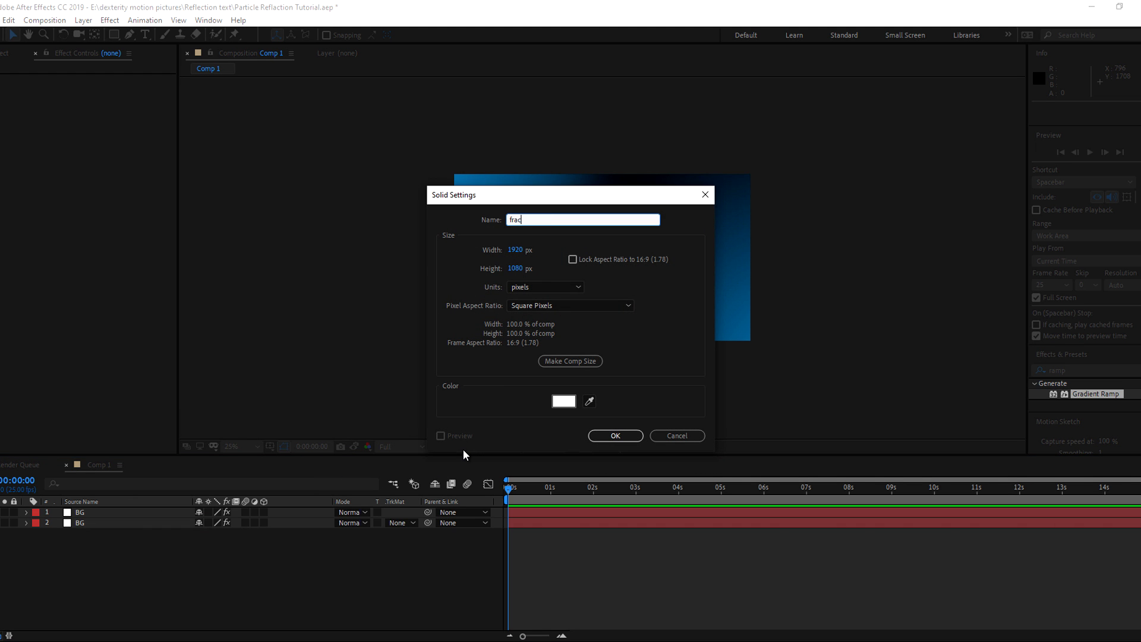
pyautogui.write('tal Noise')
pyautogui.click(615, 436)
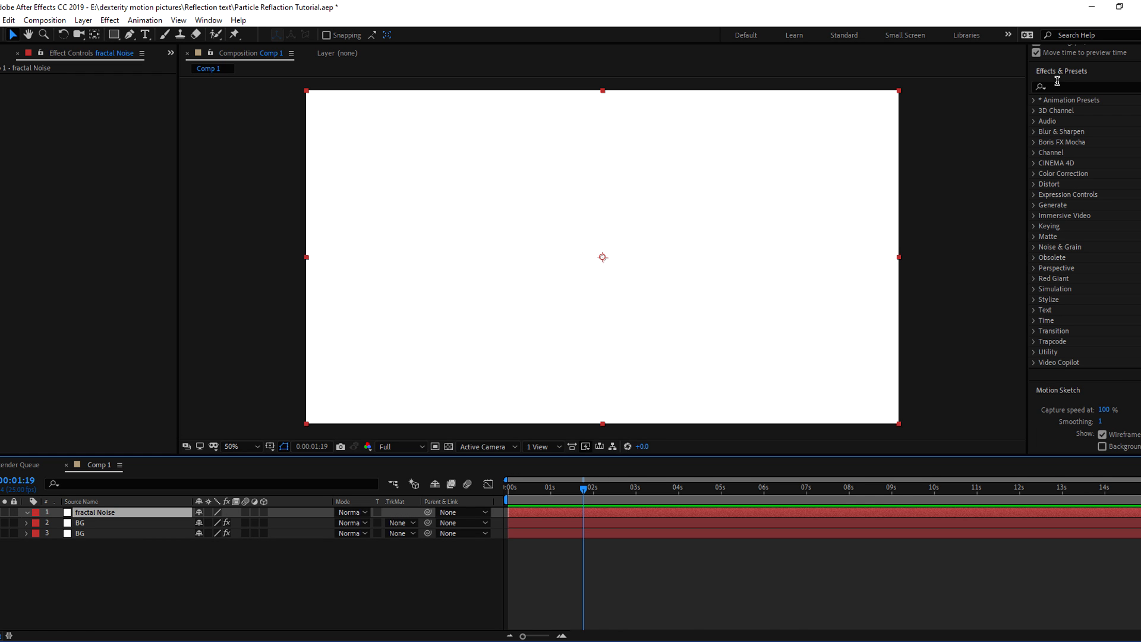
# Apply the Fractal Noise effect to the fractal Noise solid
pyautogui.click(1060, 87)
pyautogui.write('frac')
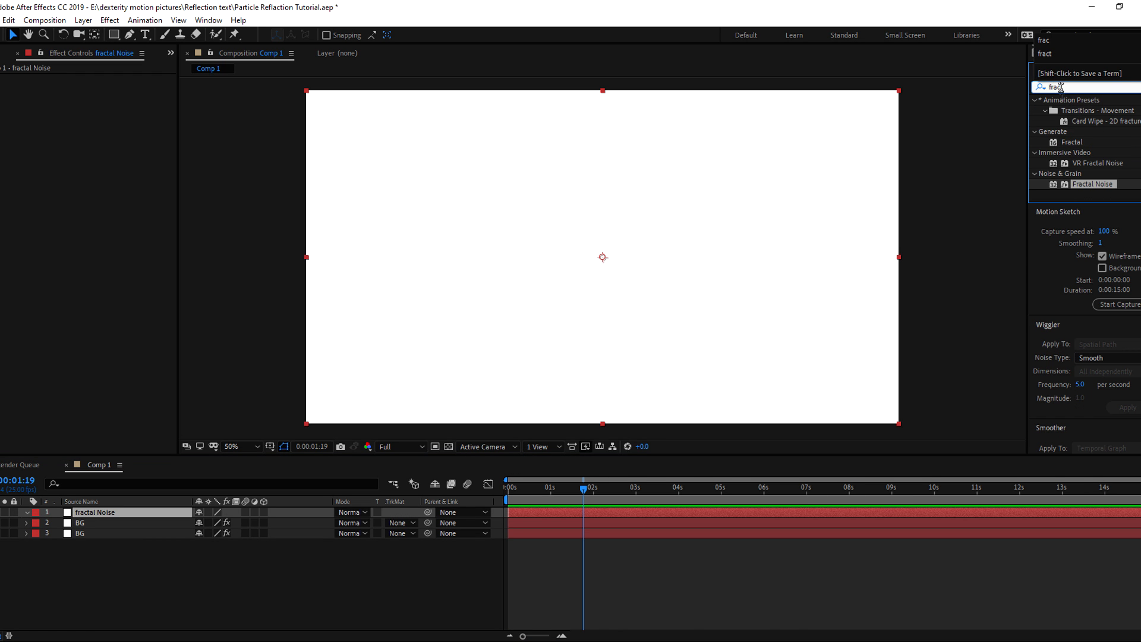
pyautogui.moveTo(1096, 181); pyautogui.dragTo(89, 522)
pyautogui.click(111, 573)
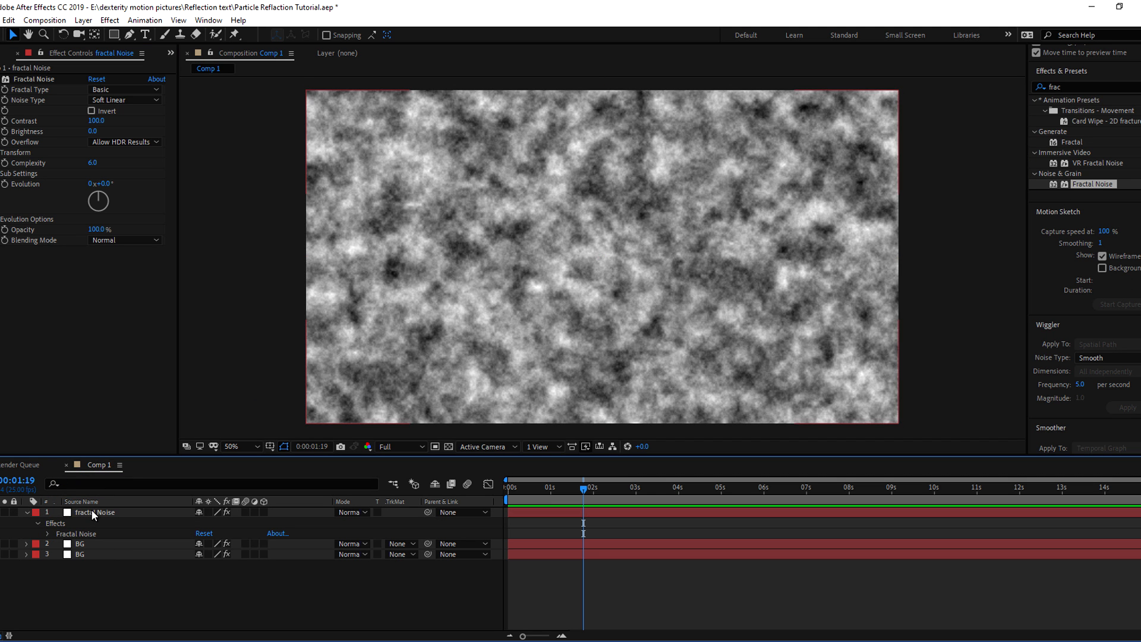
# Set Fractal Noise to Dynamic Progressive, Spline, inverted, with contrast 110 and brightness -9
pyautogui.click(93, 515)
pyautogui.click(125, 89)
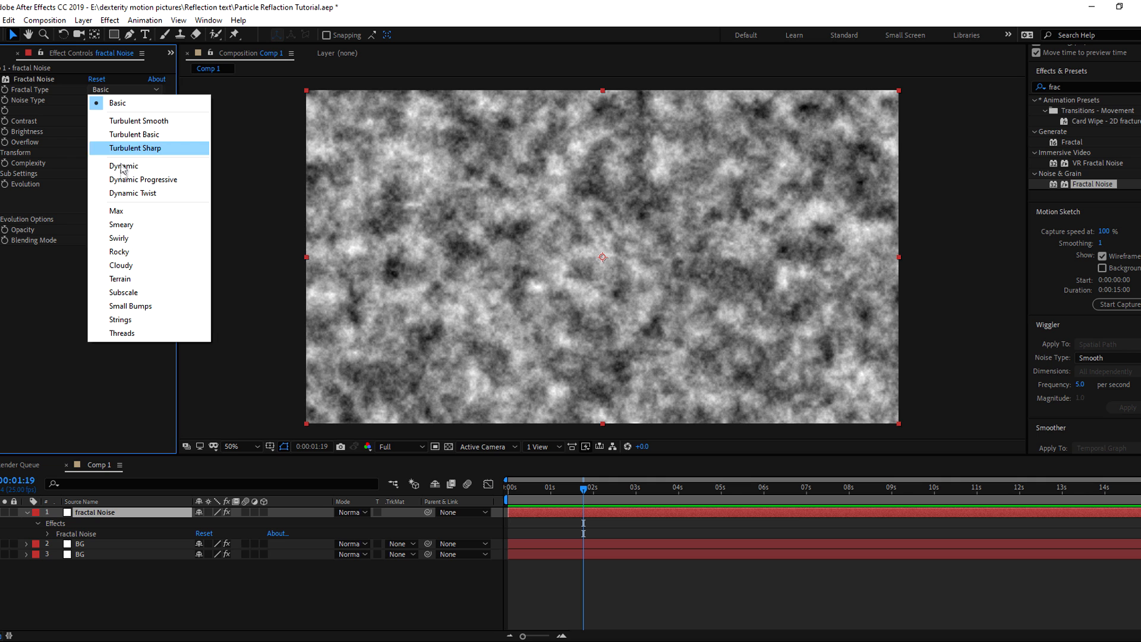
pyautogui.click(143, 180)
pyautogui.click(125, 100)
pyautogui.click(113, 156)
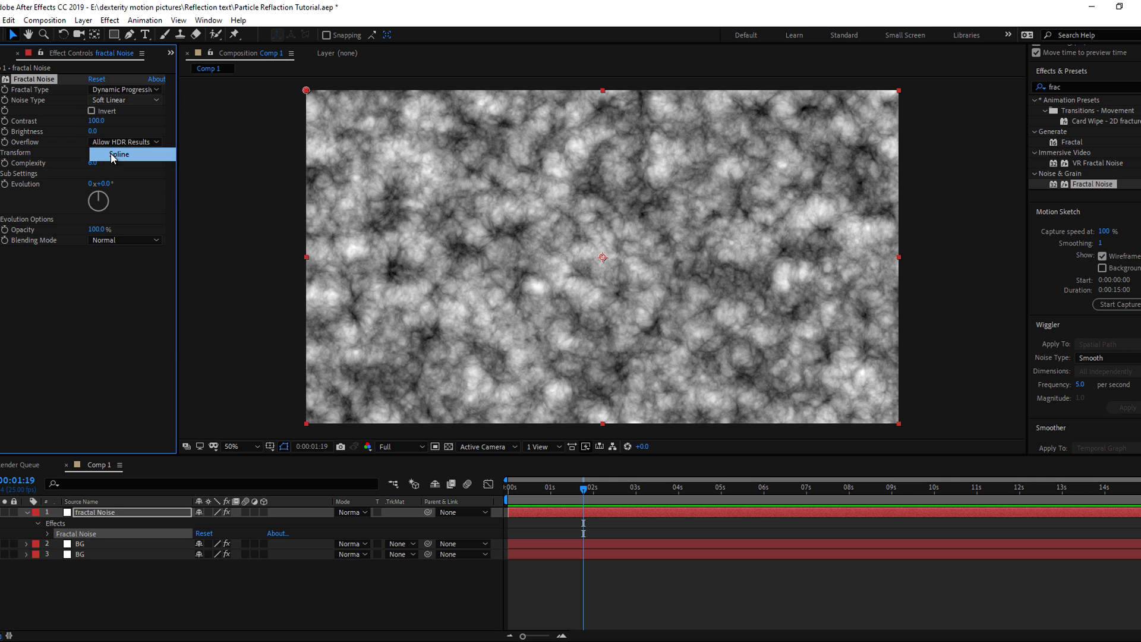
pyautogui.click(92, 111)
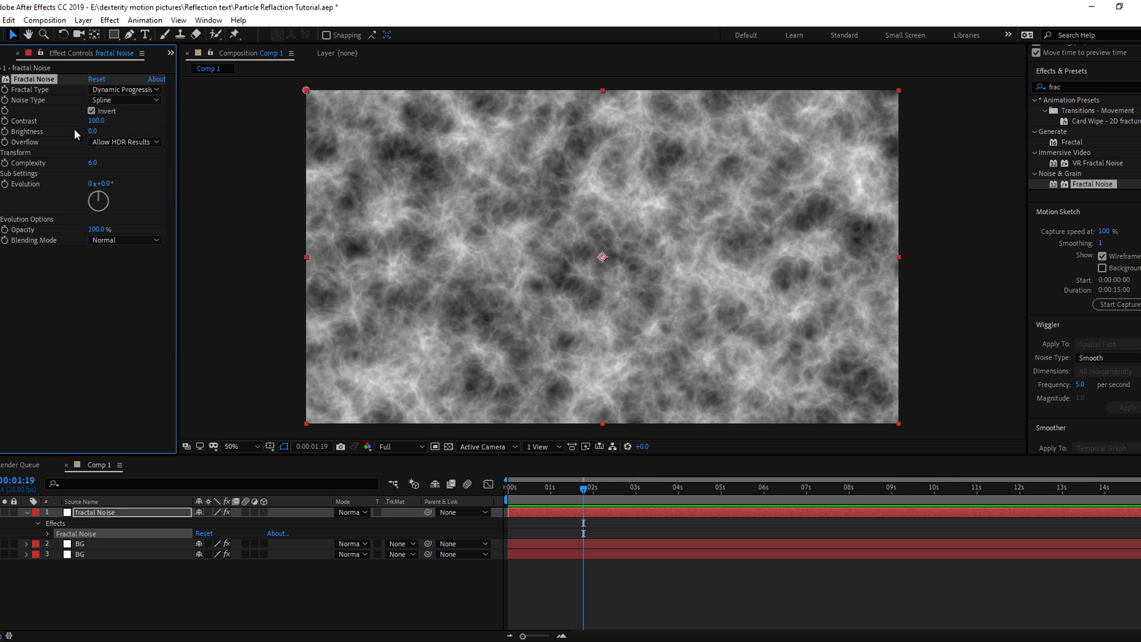
pyautogui.moveTo(98, 122); pyautogui.dragTo(104, 122)
pyautogui.moveTo(90, 130); pyautogui.dragTo(87, 131)
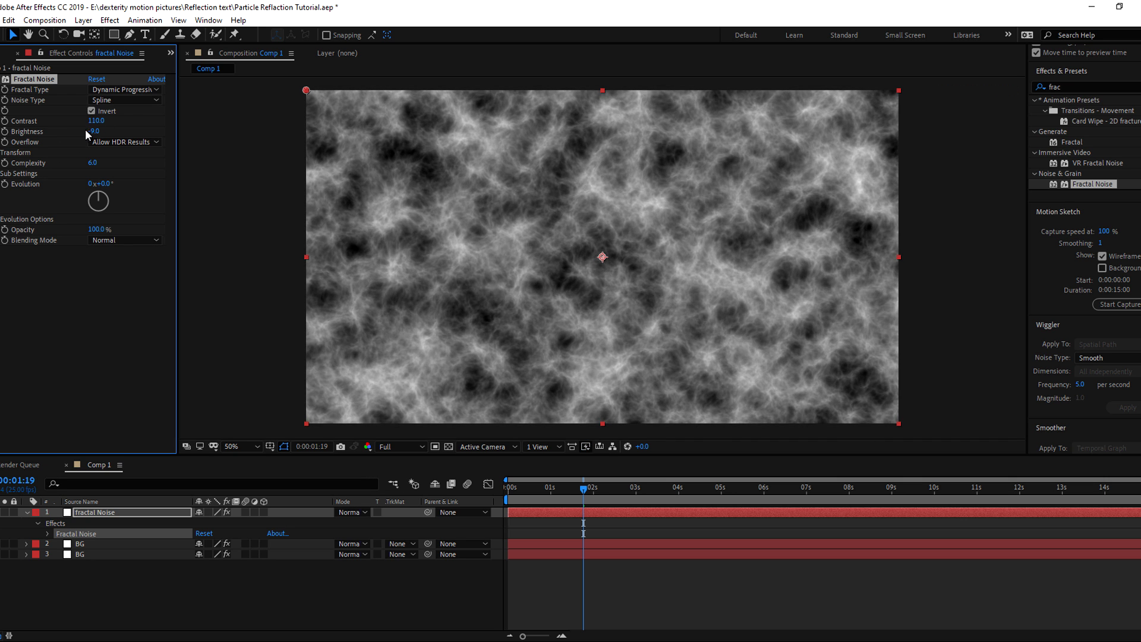
pyautogui.click(2, 153)
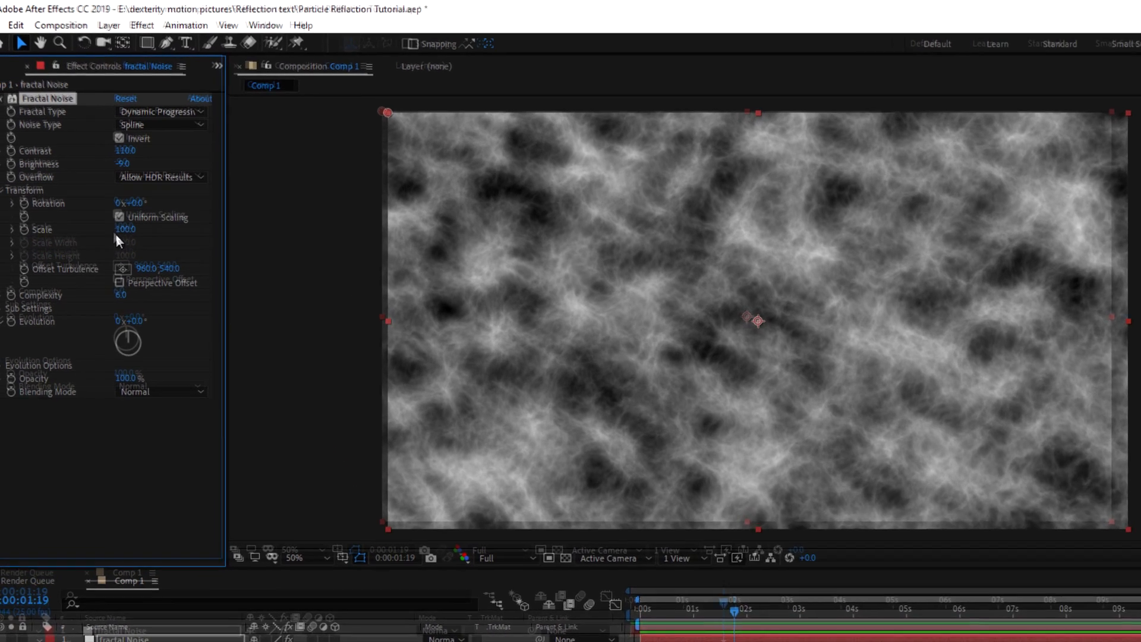
pyautogui.click(93, 184)
# Set the noise Scale to 400 and Complexity to 20
pyautogui.write('4')
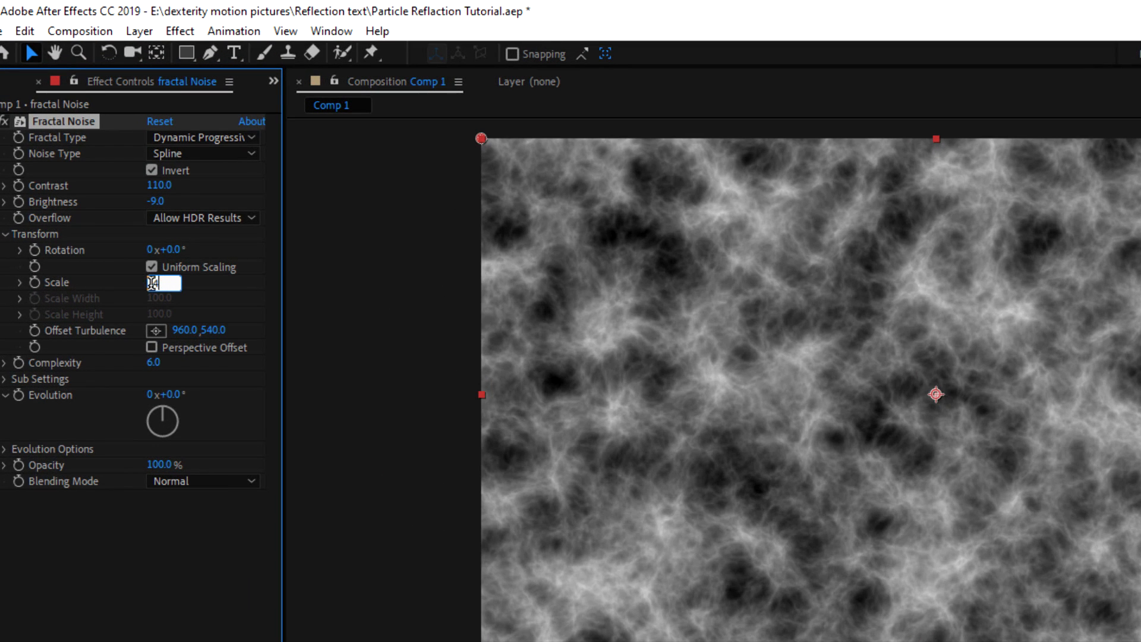
pyautogui.write('00')
pyautogui.click(100, 568)
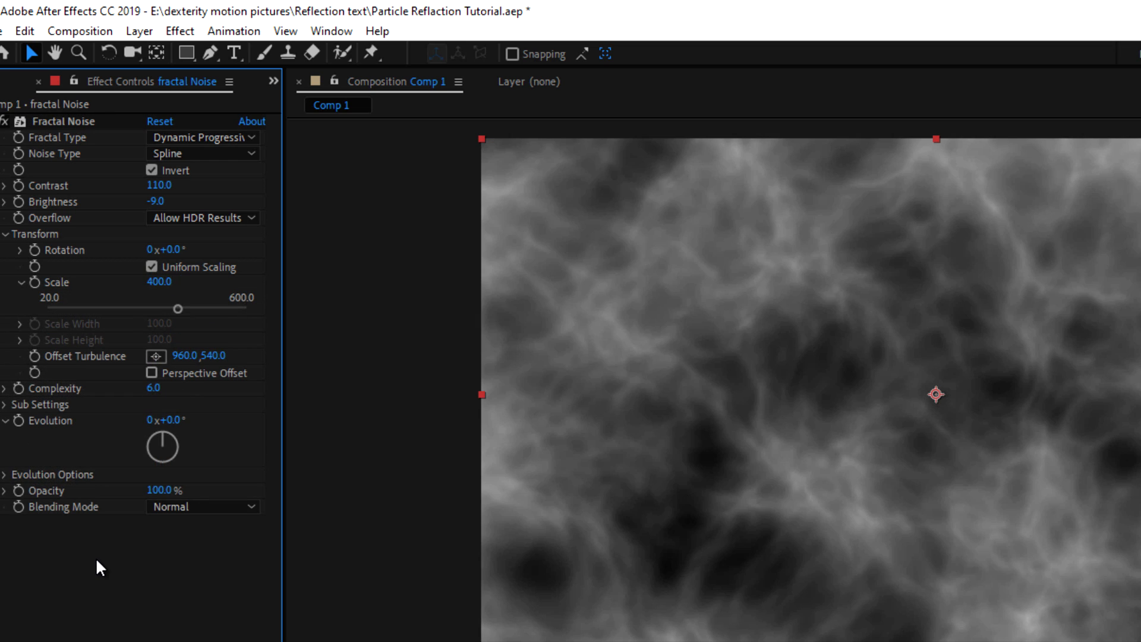
pyautogui.click(153, 388)
pyautogui.press('Return')
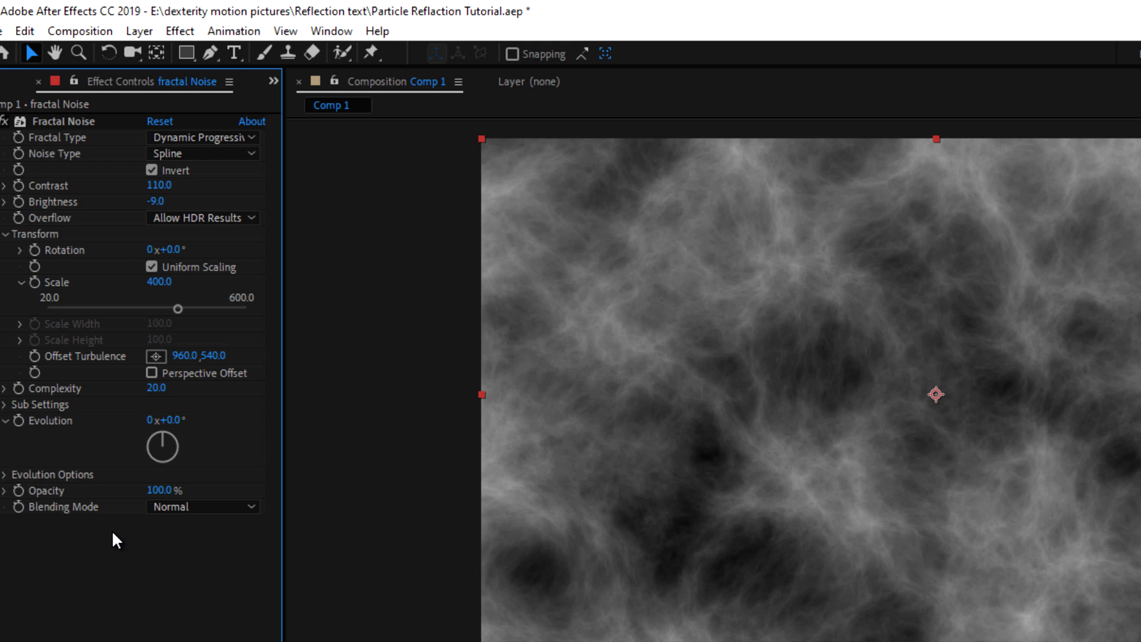
# Set Sub Influence 75, Sub Scaling 55 and Sub Rotation about 70°
pyautogui.click(5, 404)
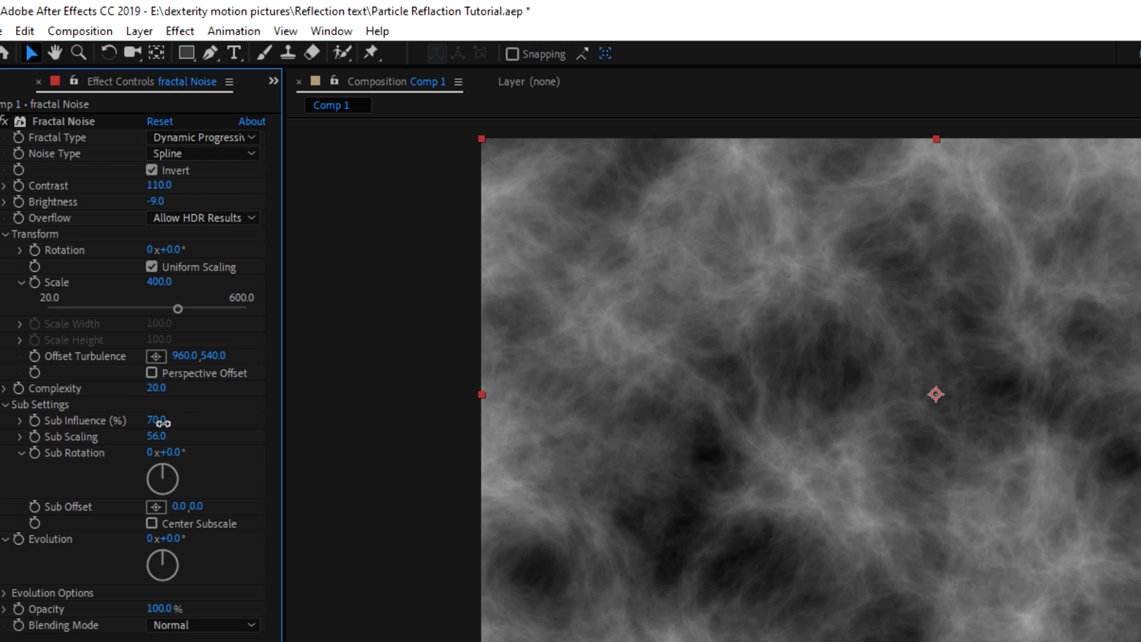
pyautogui.moveTo(162, 422); pyautogui.dragTo(183, 422)
pyautogui.click(153, 421)
pyautogui.write('75')
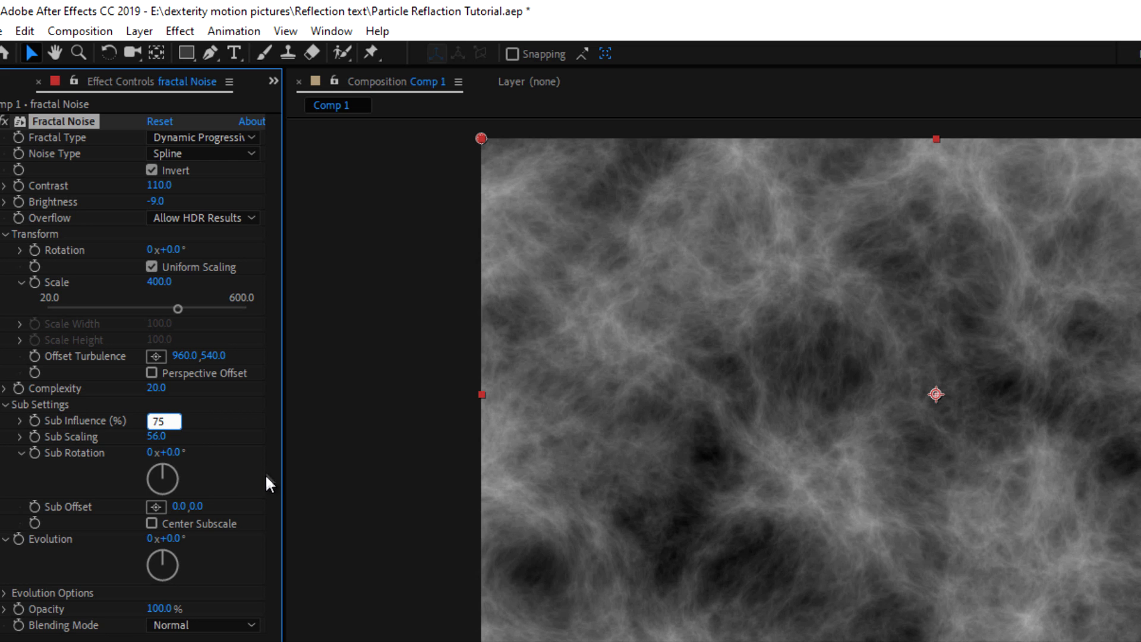
pyautogui.press('Return')
pyautogui.moveTo(157, 443); pyautogui.dragTo(144, 435)
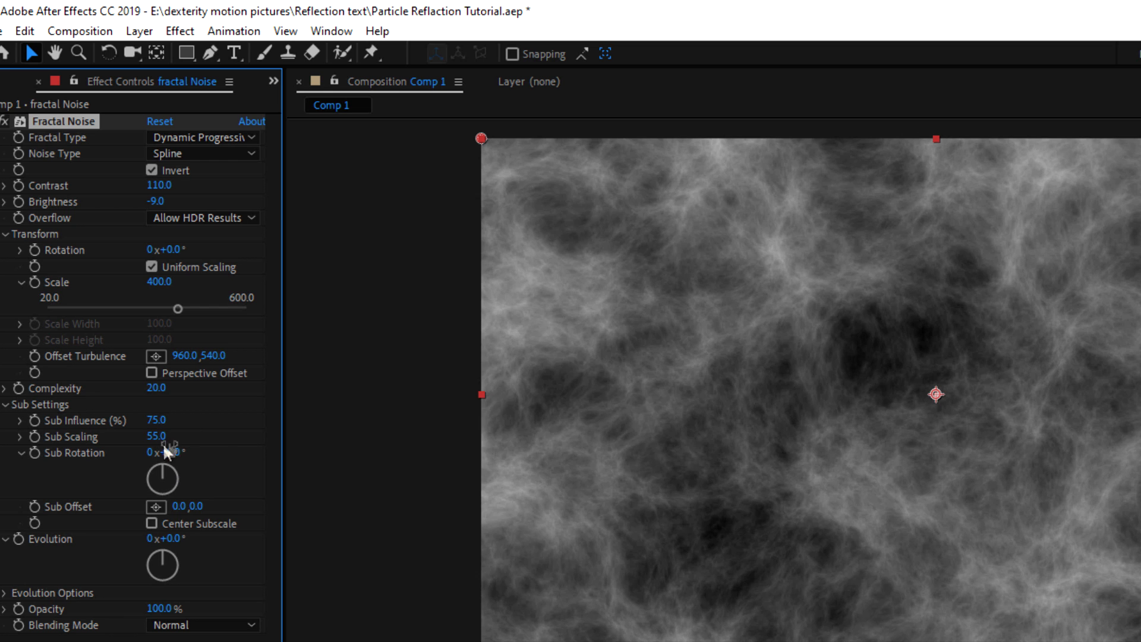
pyautogui.moveTo(165, 465); pyautogui.dragTo(186, 468)
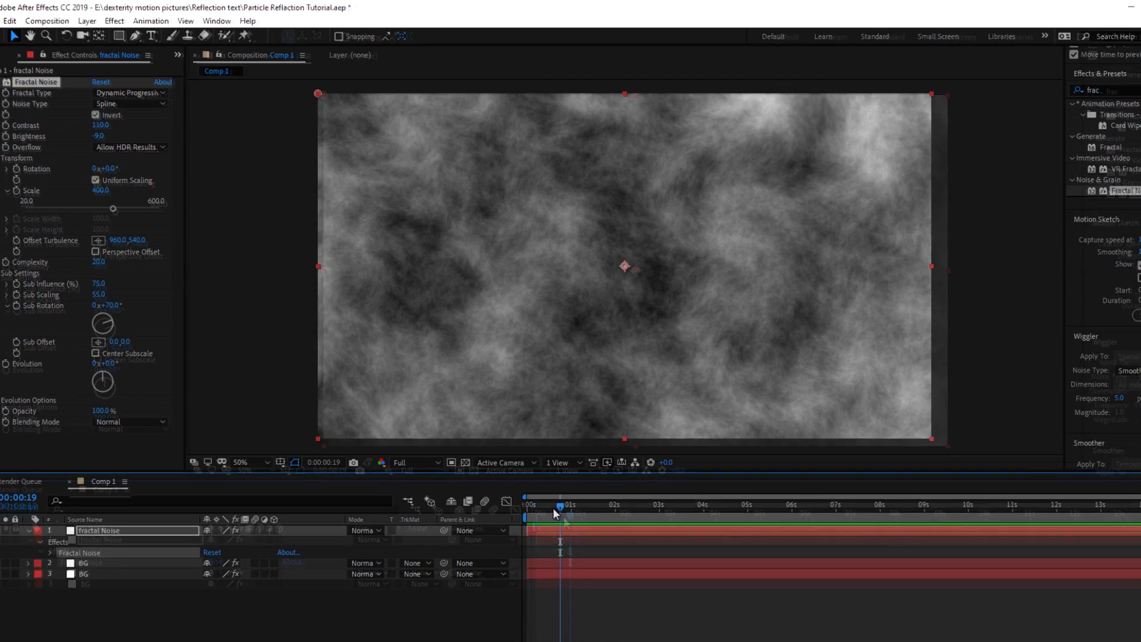
# Keyframe Evolution from 0 at the start to 3 revolutions at 5 seconds
pyautogui.moveTo(553, 509); pyautogui.dragTo(468, 504)
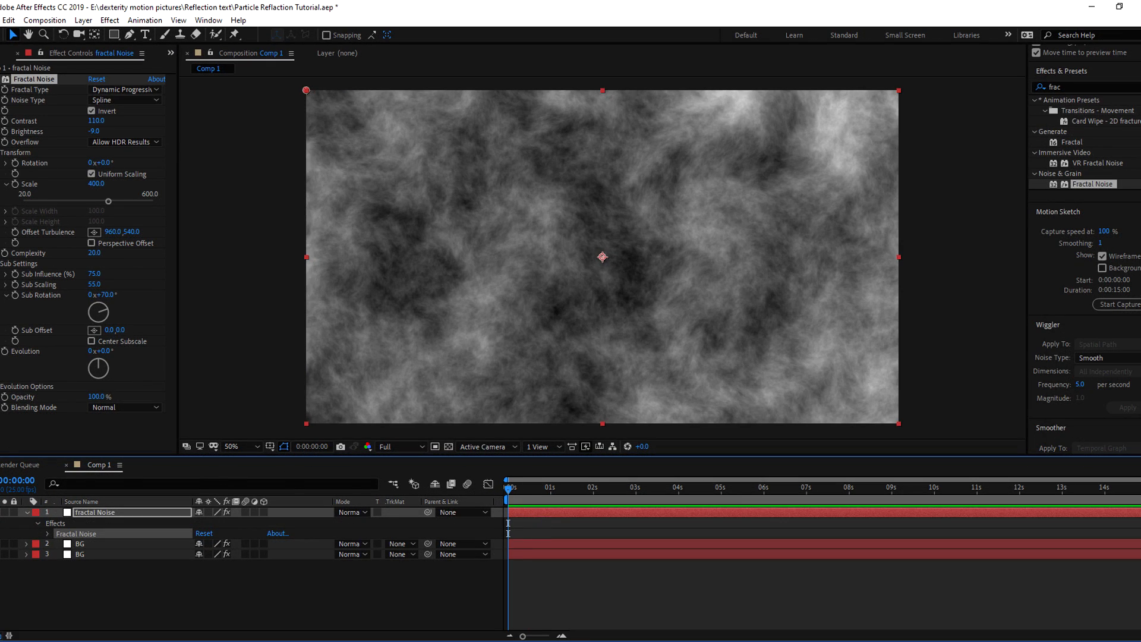
pyautogui.click(3, 354)
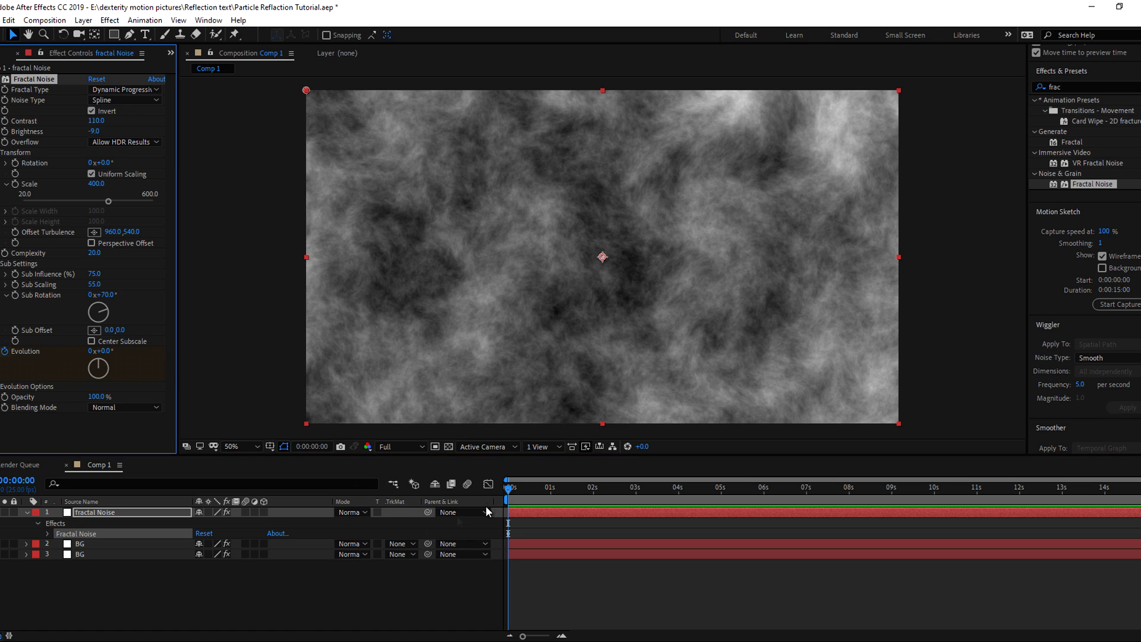
pyautogui.press('u')
pyautogui.moveTo(509, 490); pyautogui.dragTo(721, 490)
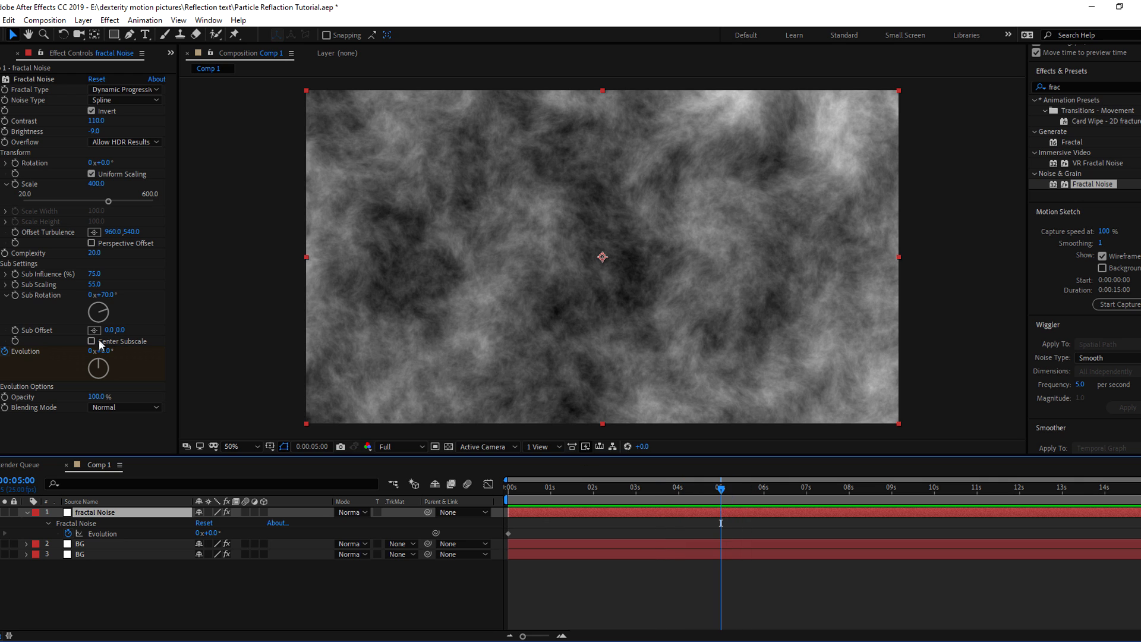
pyautogui.click(88, 355)
pyautogui.click(90, 351)
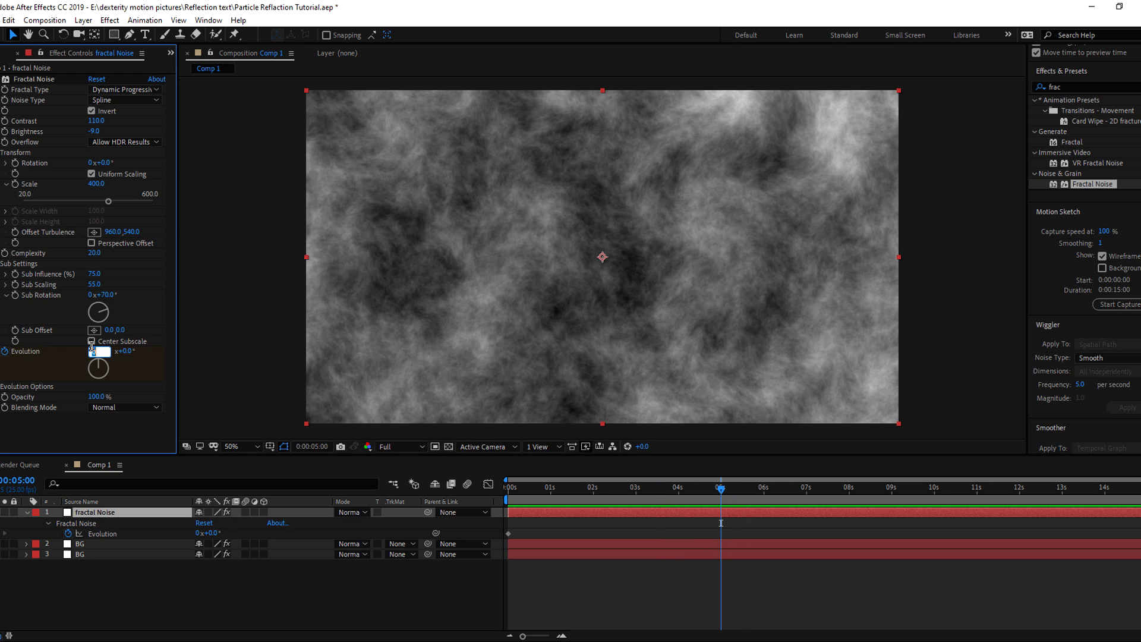
pyautogui.write('3')
pyautogui.press('Return')
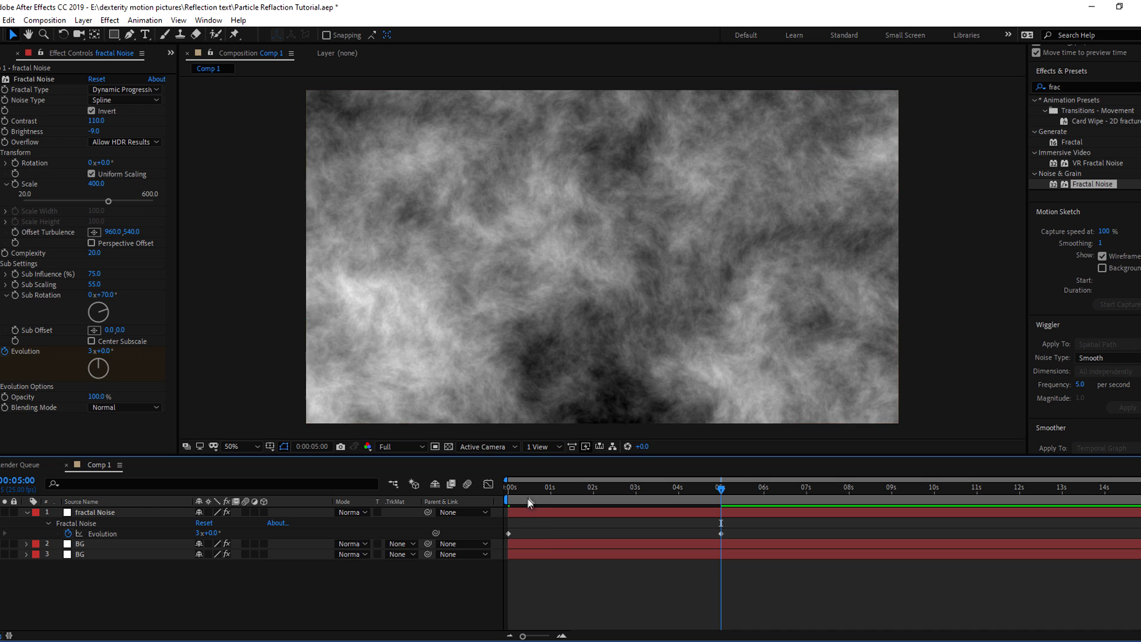
# Move the end Evolution keyframe to about 12 seconds and preview the animated noise
pyautogui.press('Home')
pyautogui.press('space')
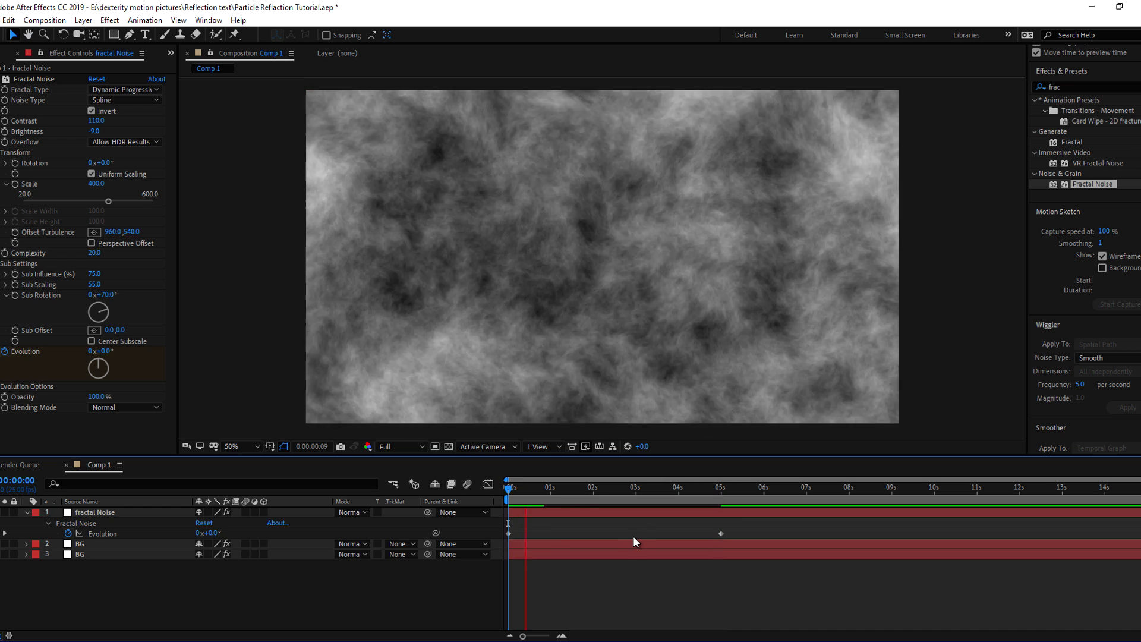
pyautogui.moveTo(721, 534); pyautogui.dragTo(1024, 533)
pyautogui.press('space')
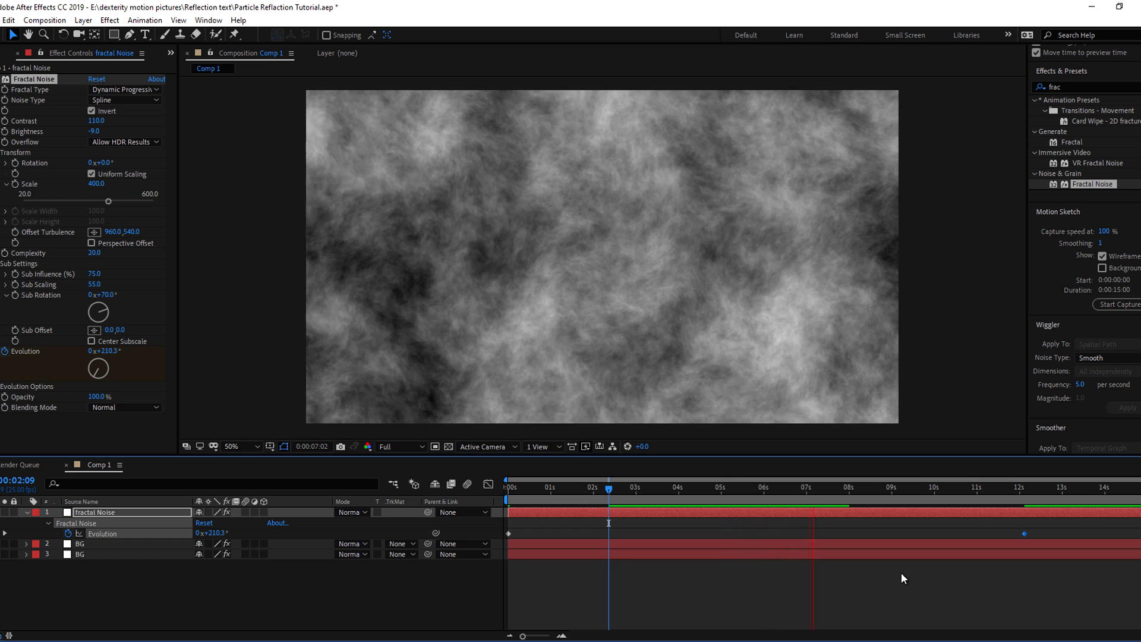
pyautogui.press('space')
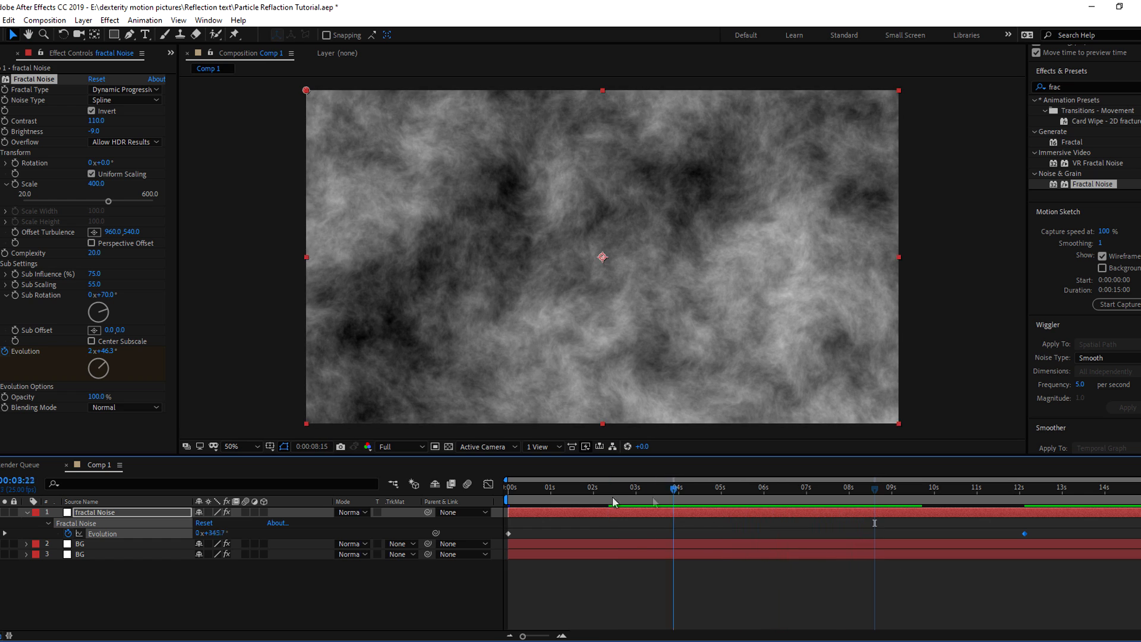
pyautogui.press('Home')
pyautogui.press('space')
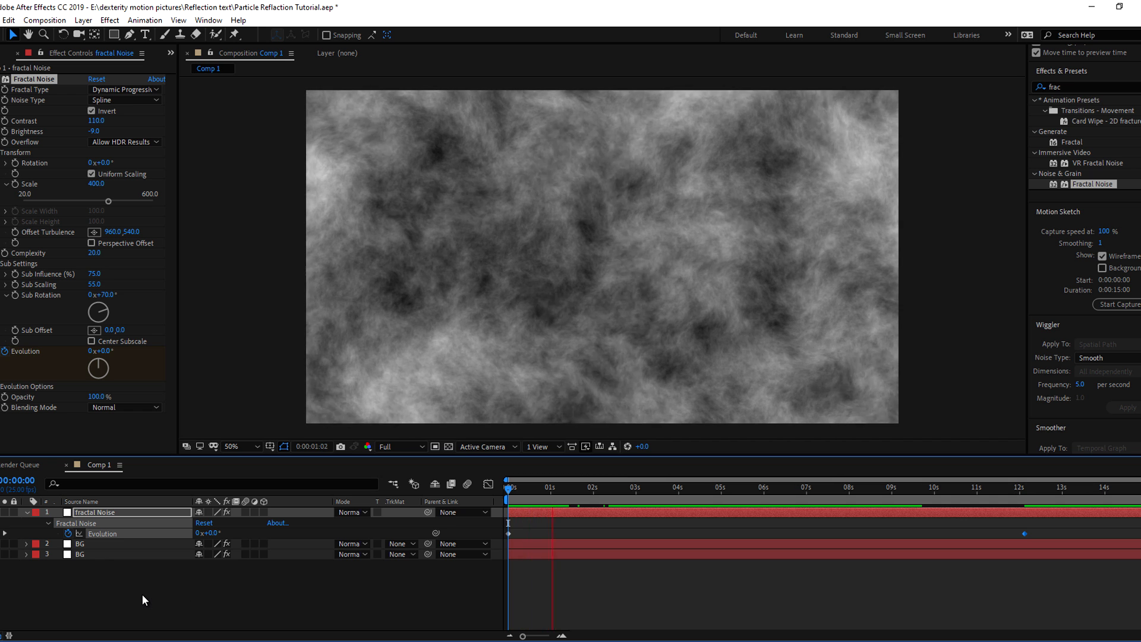
# Set the noise layer's blending mode to Classic Color Dodge and preview the blue result
pyautogui.click(113, 513)
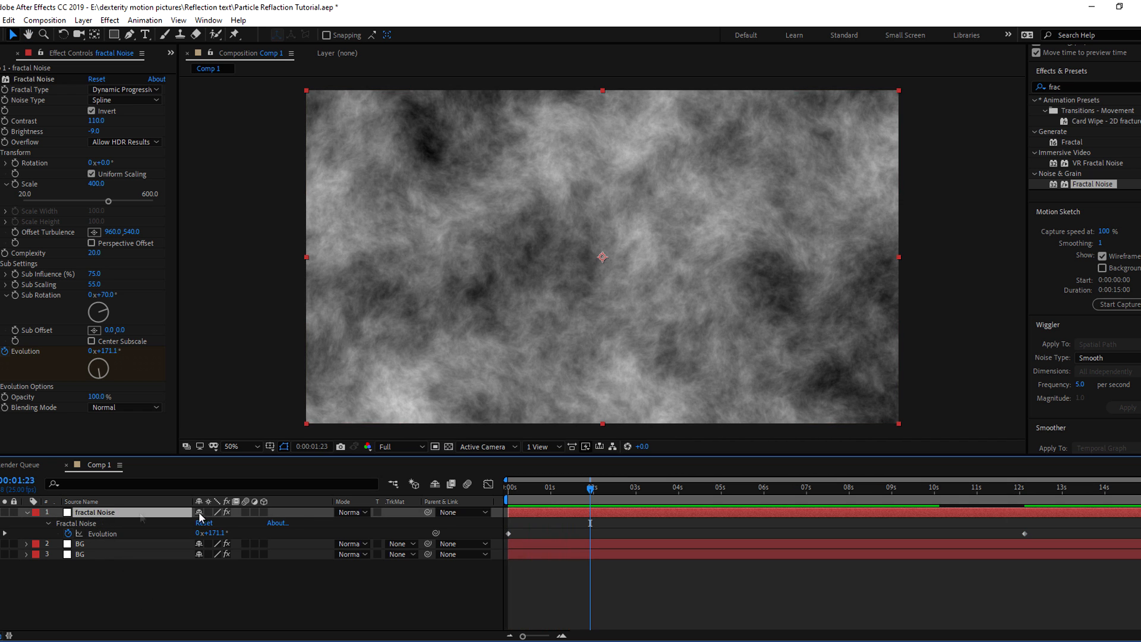
pyautogui.click(351, 512)
pyautogui.click(423, 286)
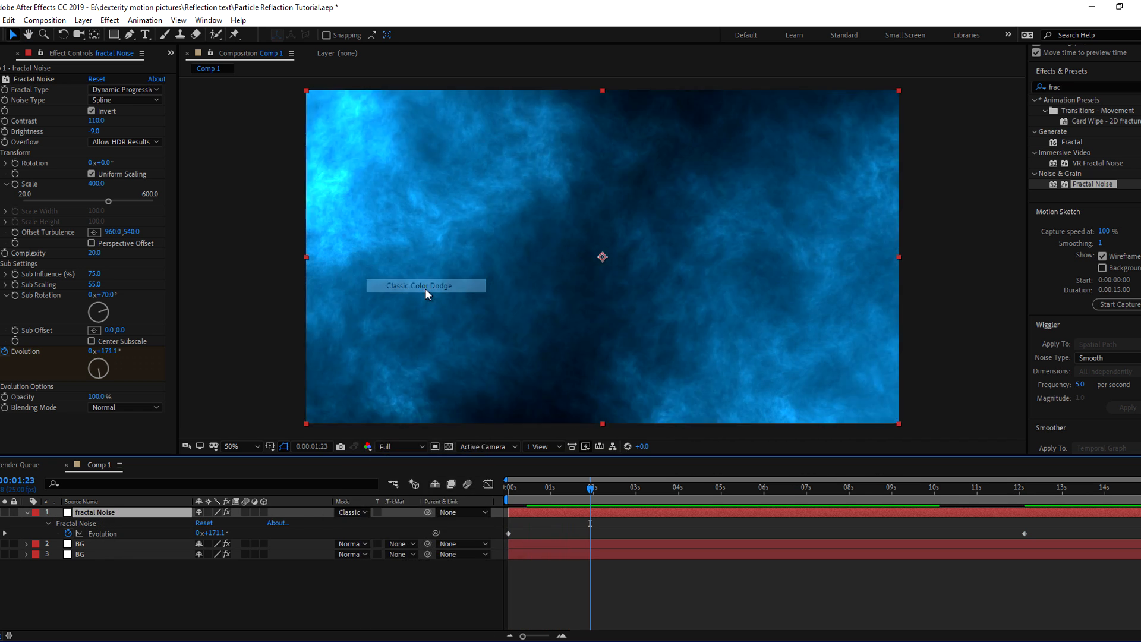
pyautogui.click(515, 488)
pyautogui.press('space')
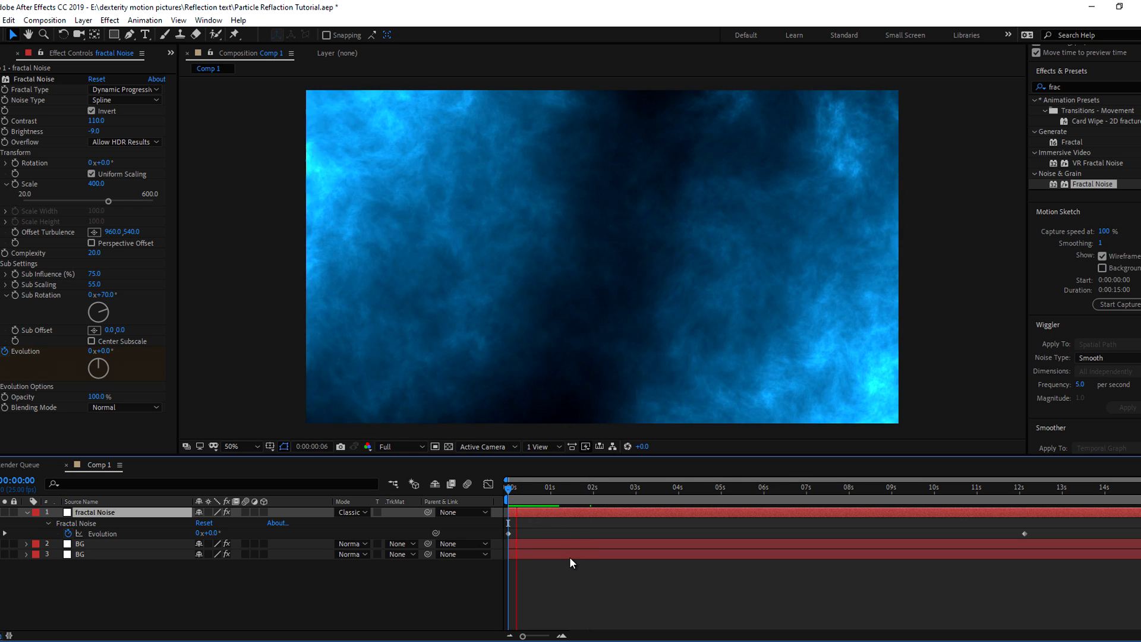
pyautogui.press('space')
# Lower the noise contrast to about 91
pyautogui.click(559, 488)
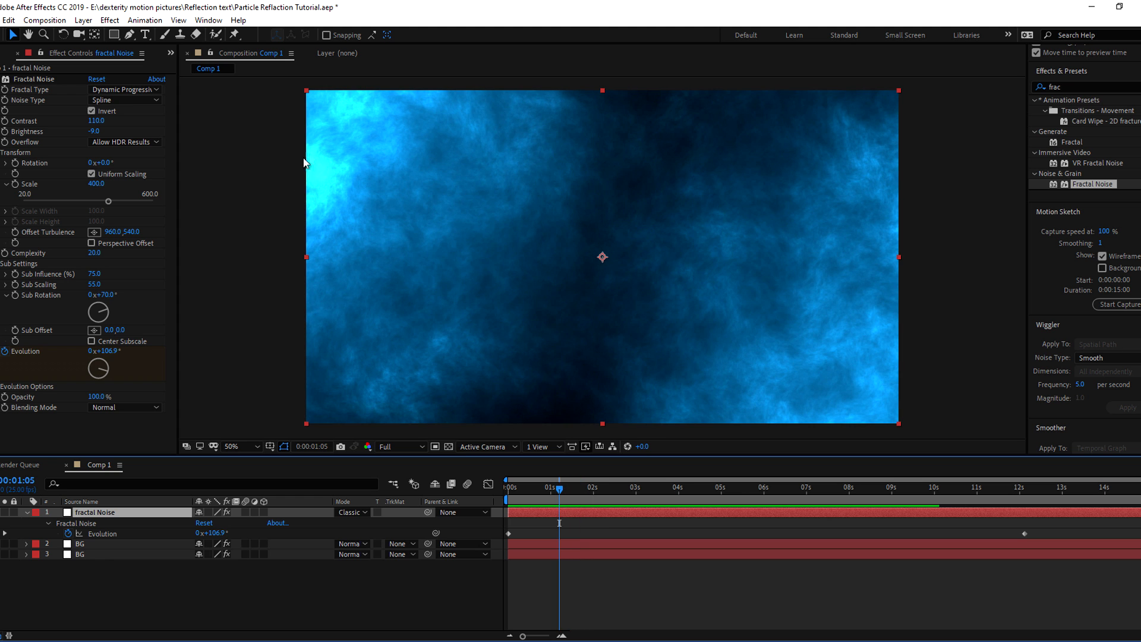
pyautogui.moveTo(95, 120); pyautogui.dragTo(67, 119)
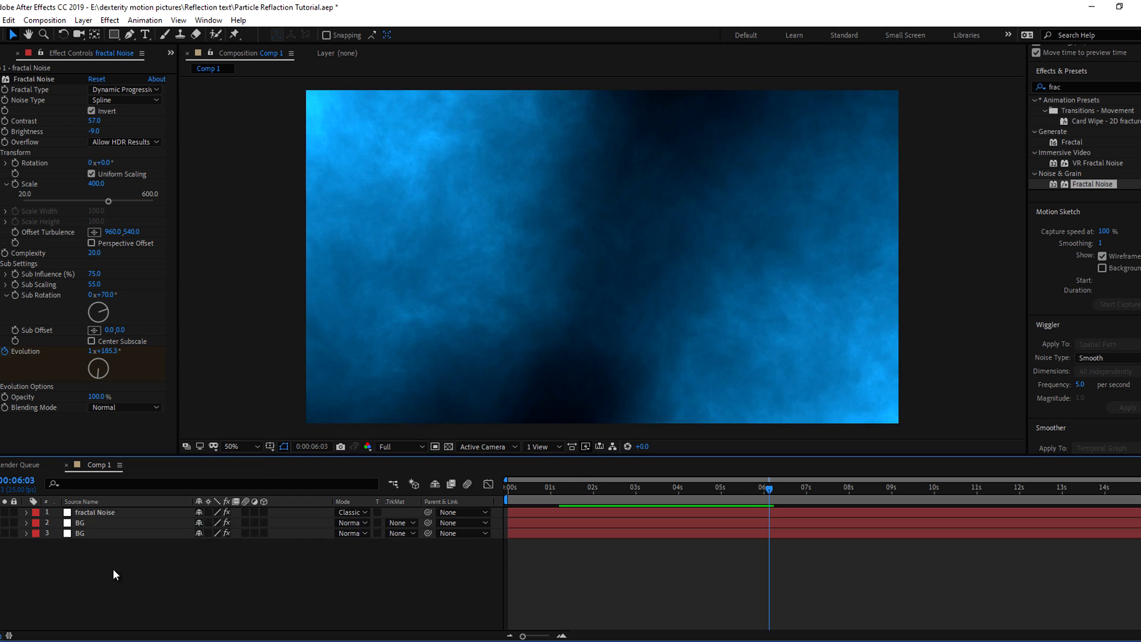
pyautogui.rightClick(112, 571)
# Create a new solid layer named Particles
pyautogui.moveTo(146, 433)
pyautogui.click(294, 464)
pyautogui.write('Particles')
pyautogui.click(616, 436)
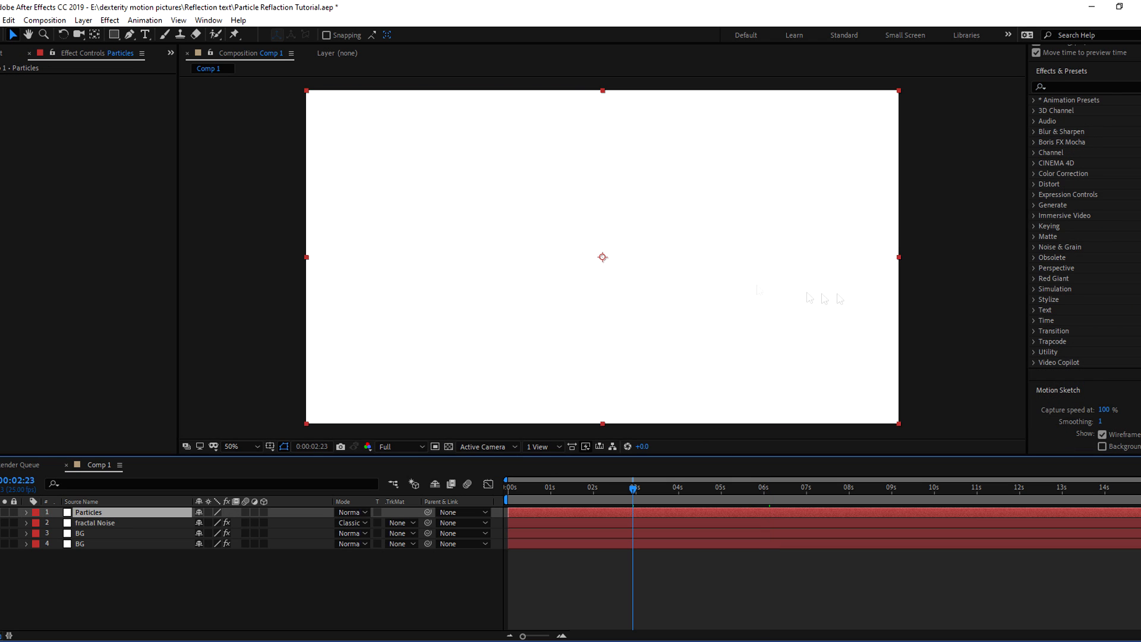
# Apply CC Particle World and make the particles tiny Lens Convex bubbles
pyautogui.click(1109, 86)
pyautogui.write('particl')
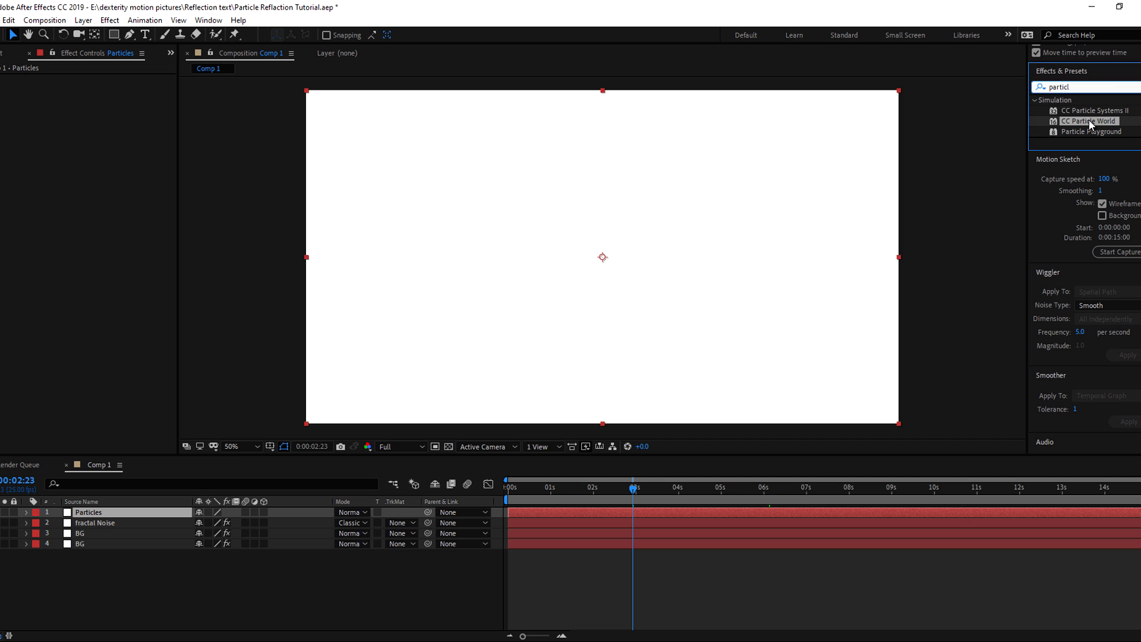
pyautogui.moveTo(1094, 120); pyautogui.dragTo(125, 513)
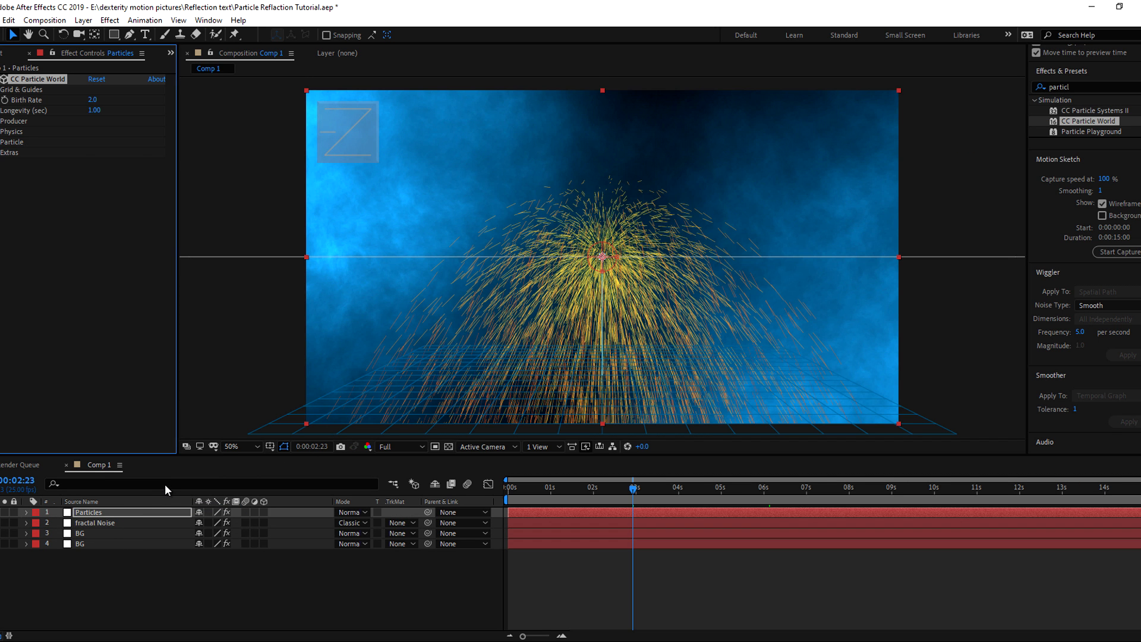
pyautogui.click(12, 142)
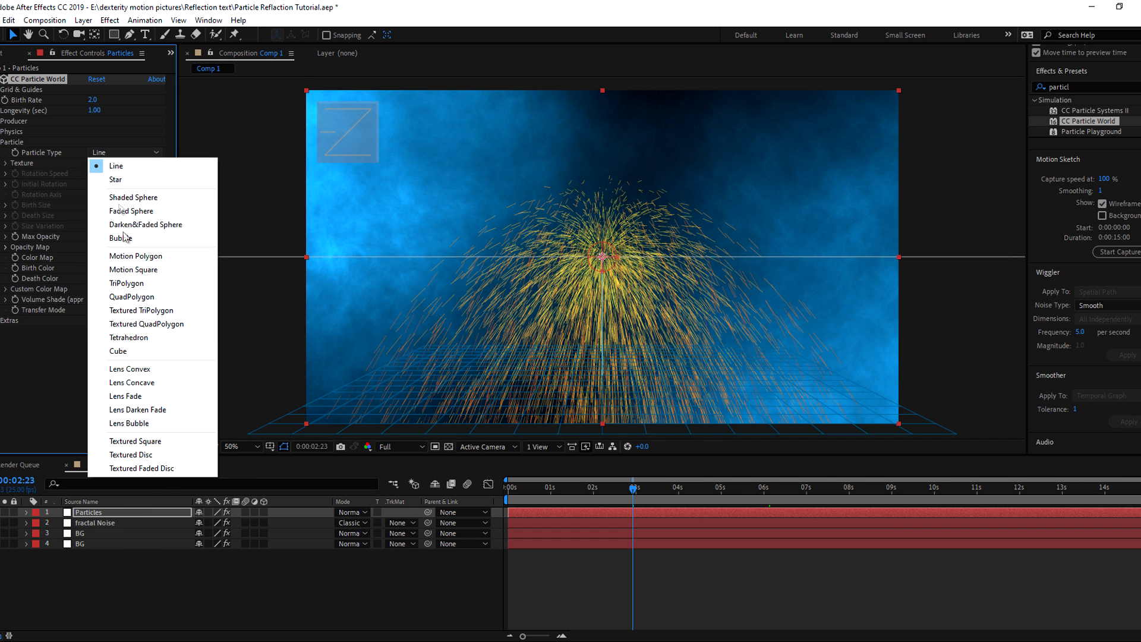
pyautogui.click(129, 369)
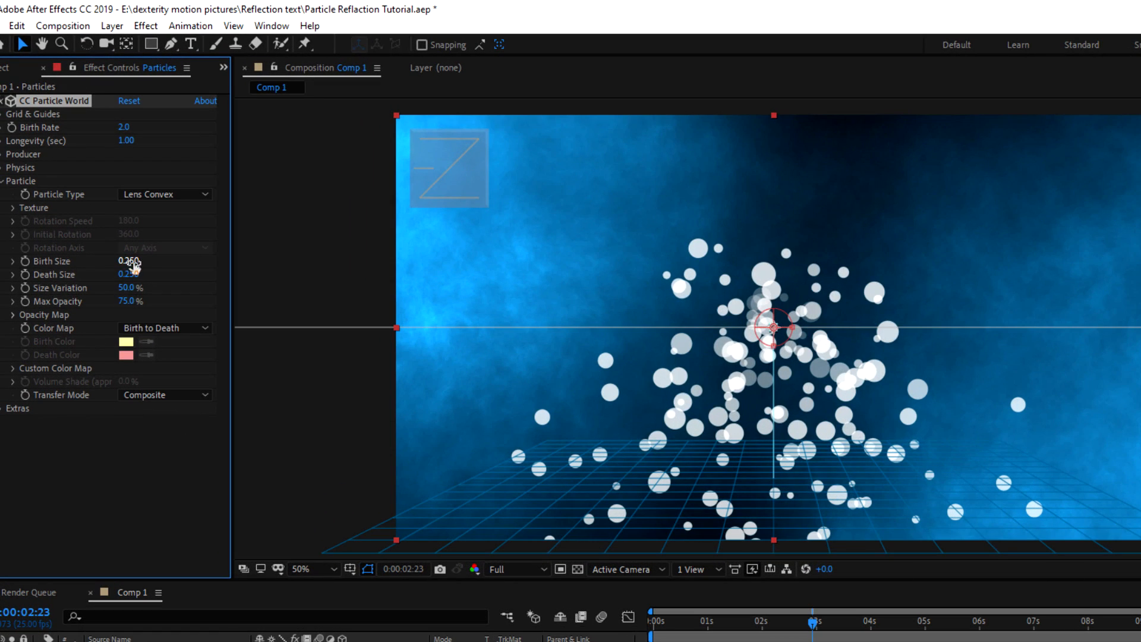
pyautogui.moveTo(126, 262)
pyautogui.mouseDown()
pyautogui.moveTo(111, 261)
pyautogui.moveTo(122, 275)
pyautogui.moveTo(111, 274)
pyautogui.mouseUp()
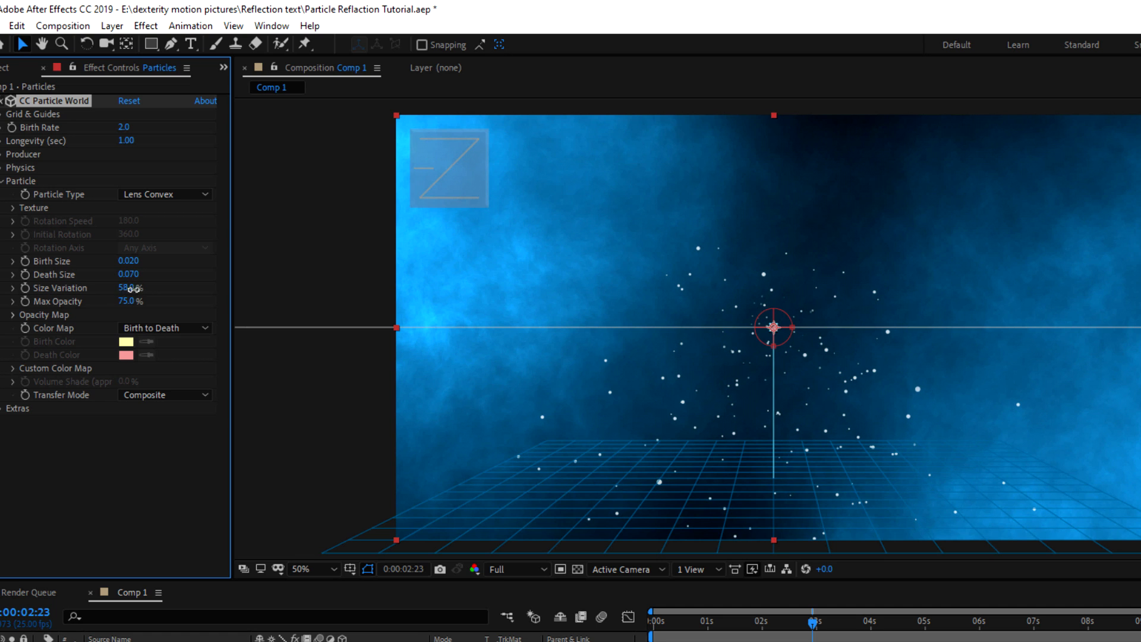
# Flatten the emitter with Radius Y 0, Radius X 0.625, Radius Z 2.655, and preview
pyautogui.click(660, 622)
pyautogui.press('space')
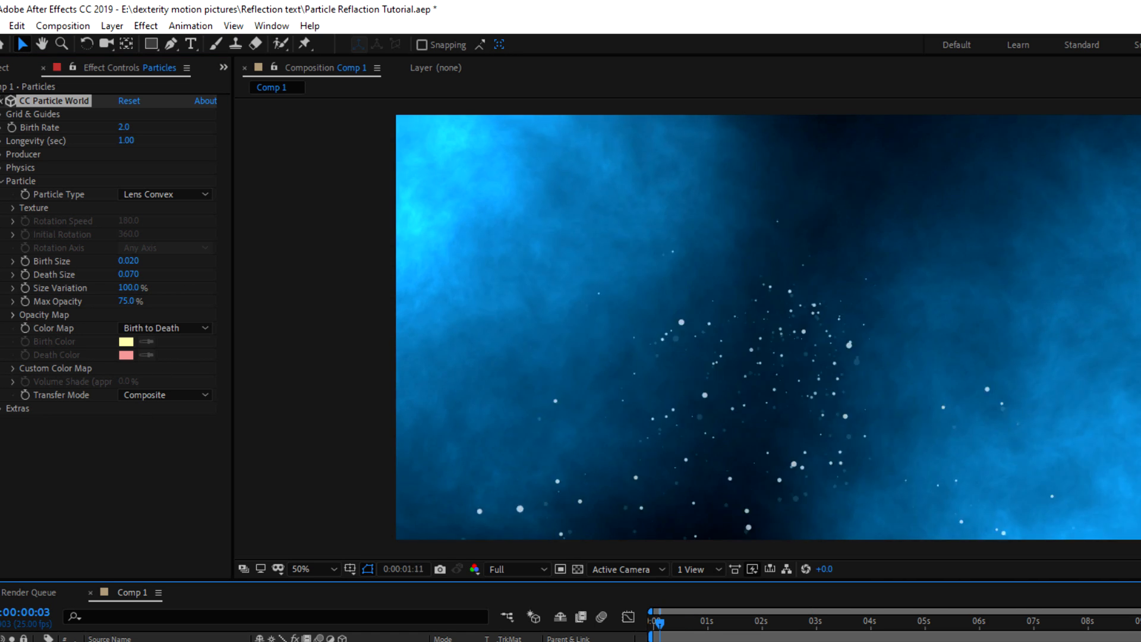
pyautogui.click(94, 574)
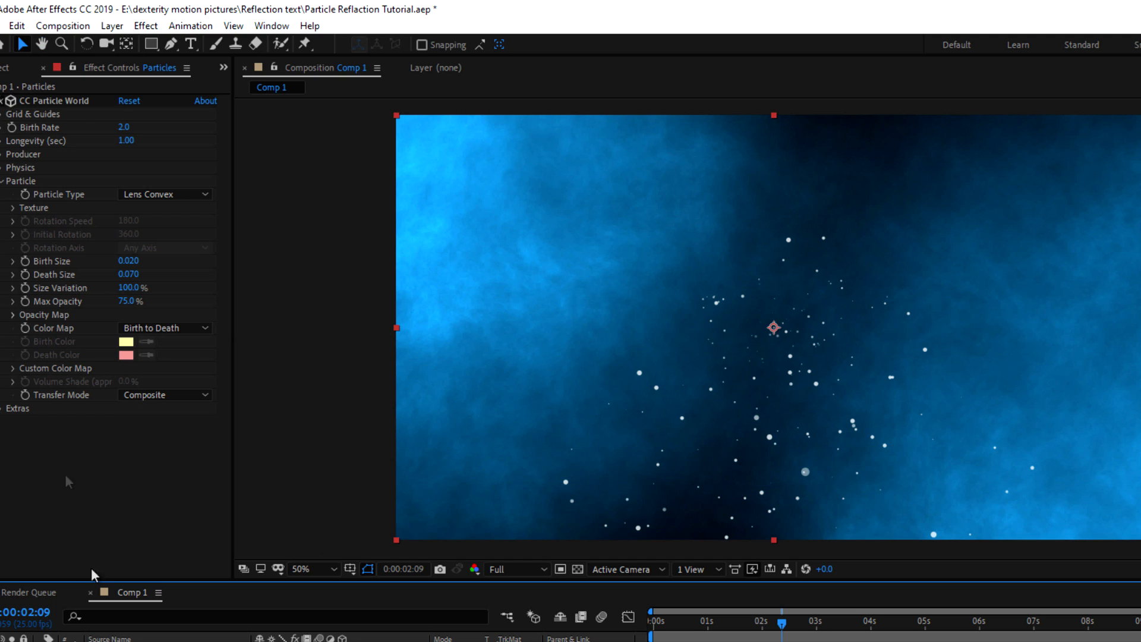
pyautogui.click(2, 156)
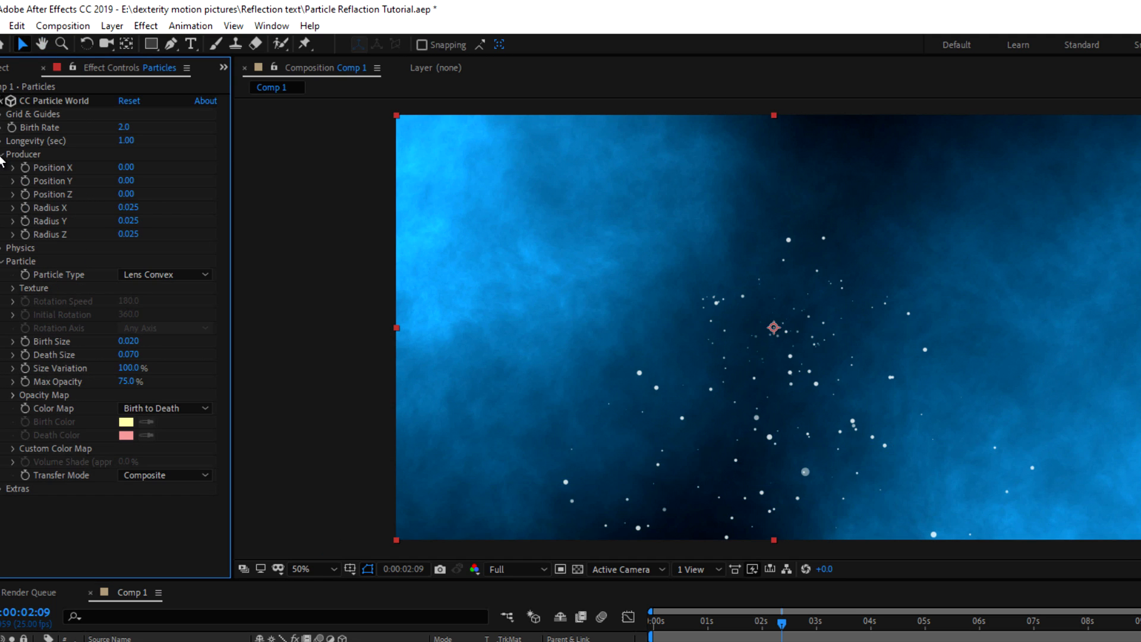
pyautogui.moveTo(128, 222); pyautogui.dragTo(1, 221)
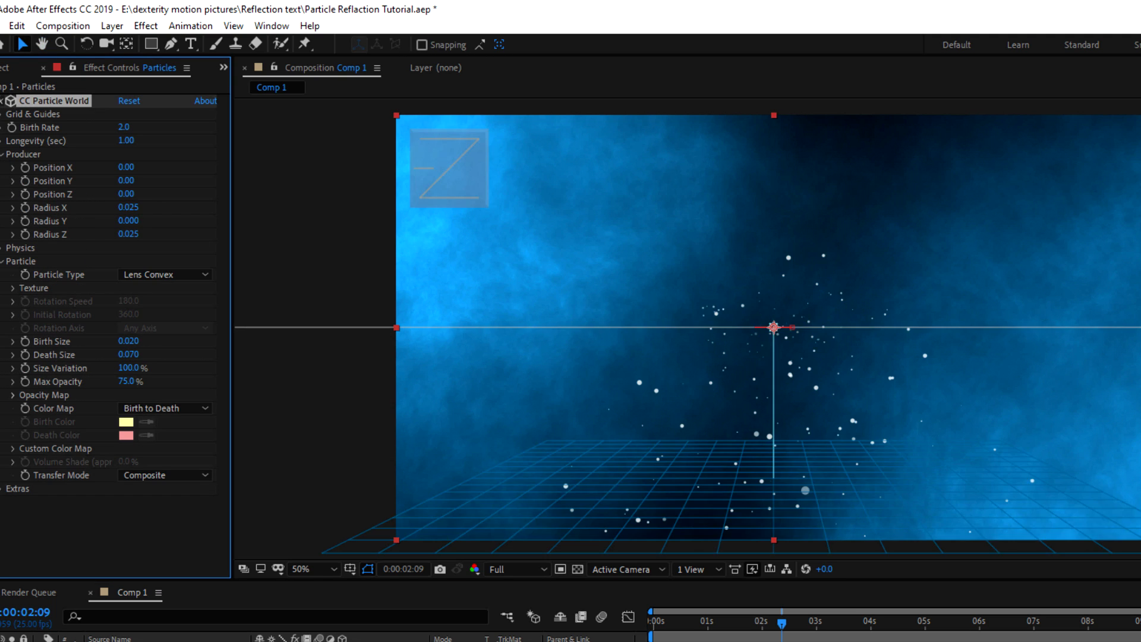
pyautogui.moveTo(128, 207); pyautogui.dragTo(322, 221)
pyautogui.press('space')
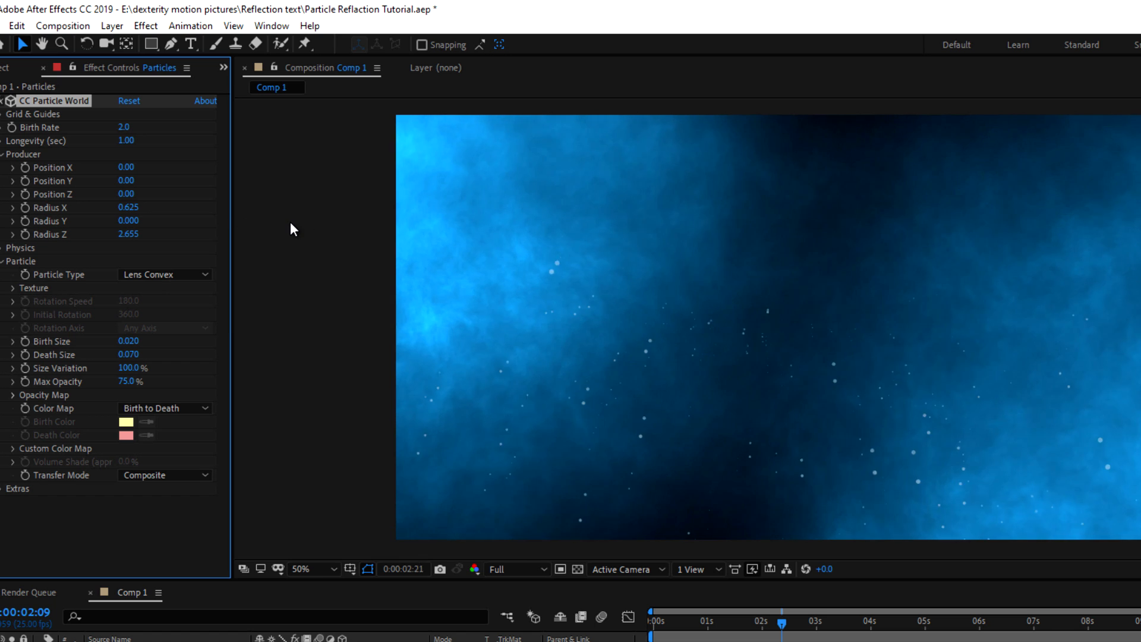
pyautogui.press('space')
pyautogui.click(3, 261)
pyautogui.click(3, 154)
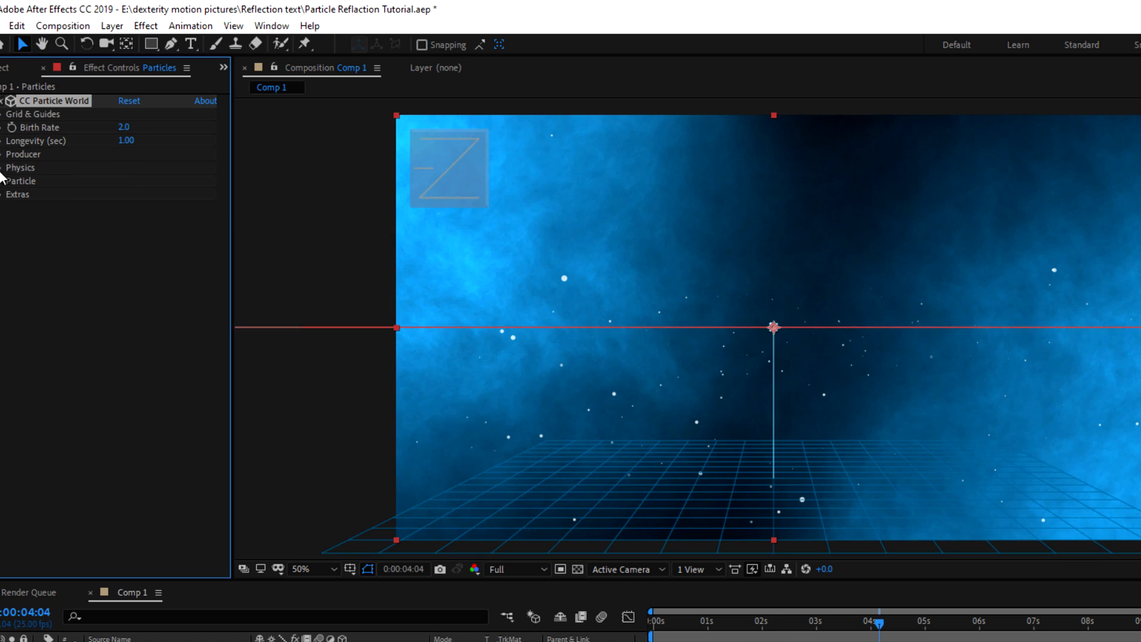
# Raise the particle Resistance to 50 and preview
pyautogui.click(1, 168)
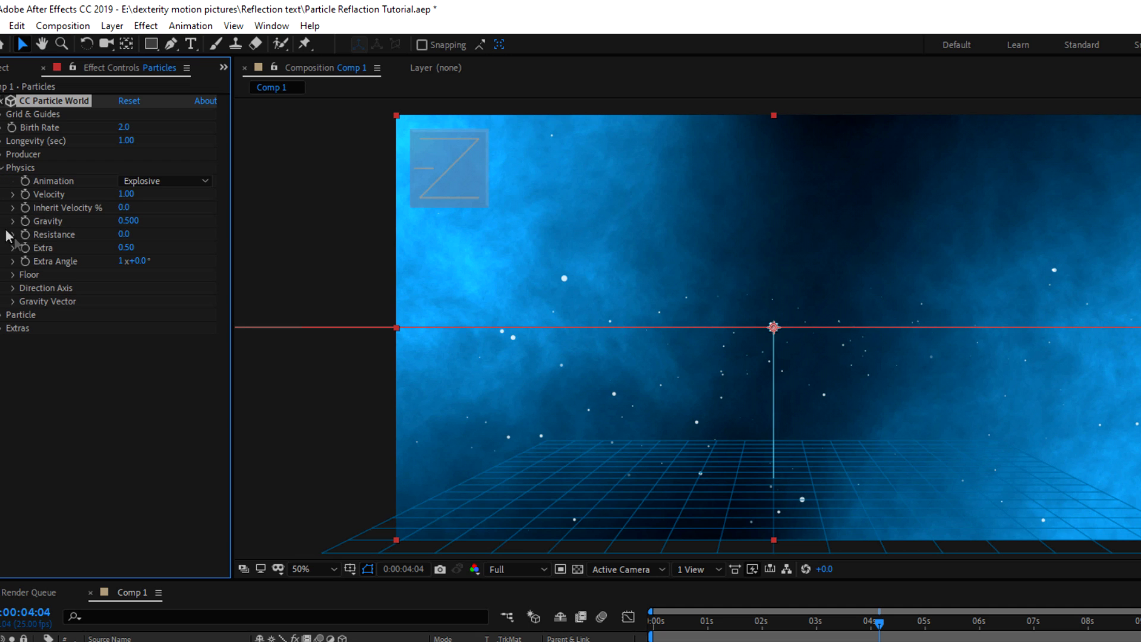
pyautogui.moveTo(128, 234); pyautogui.dragTo(568, 220)
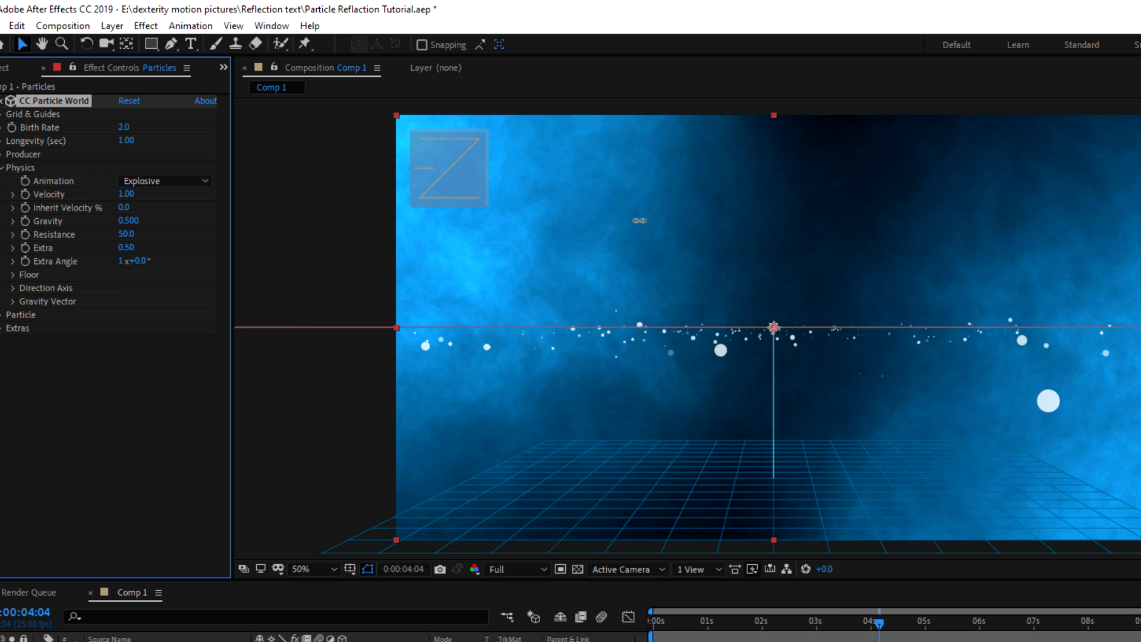
pyautogui.press('space')
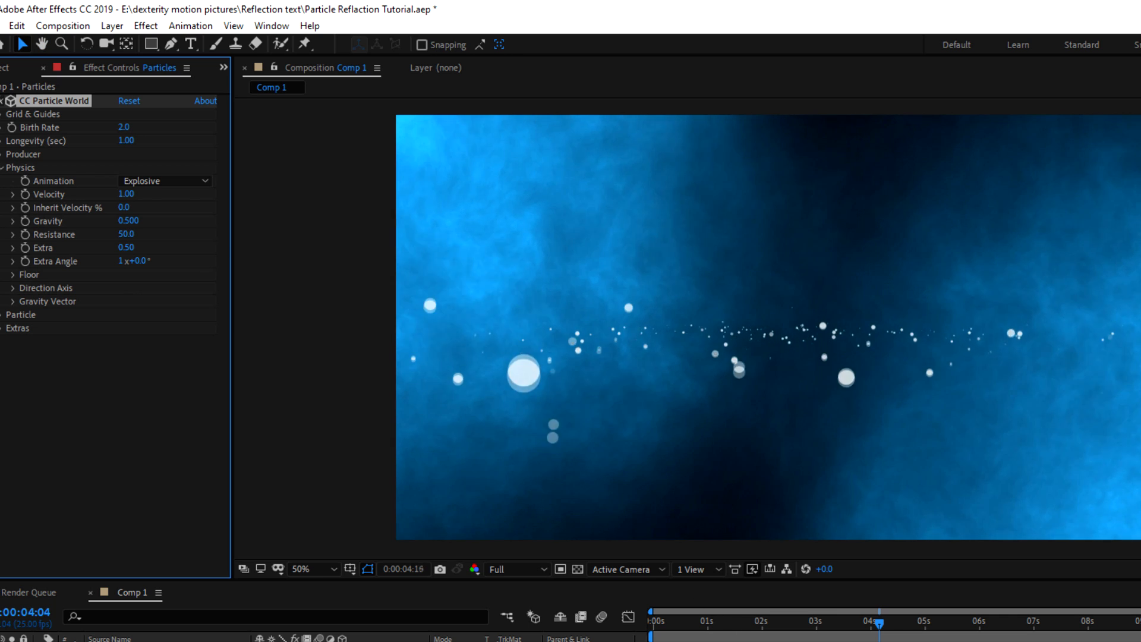
pyautogui.press('space')
# Lower the emitter to Position Y 0.16 and preview the particle field
pyautogui.click(2, 155)
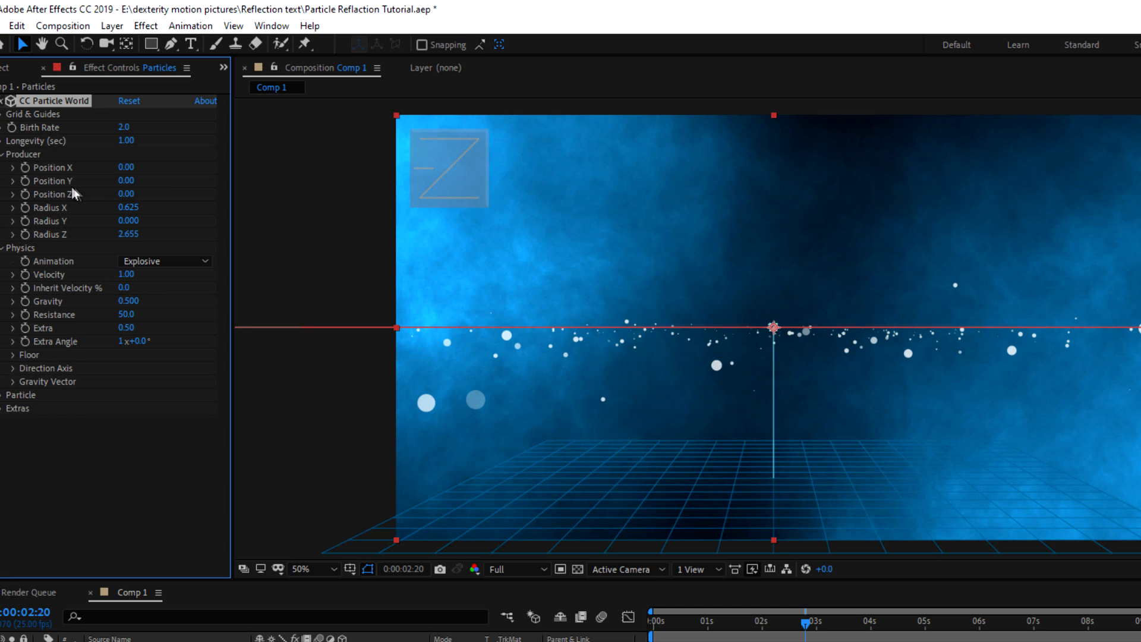
pyautogui.moveTo(124, 180); pyautogui.dragTo(131, 181)
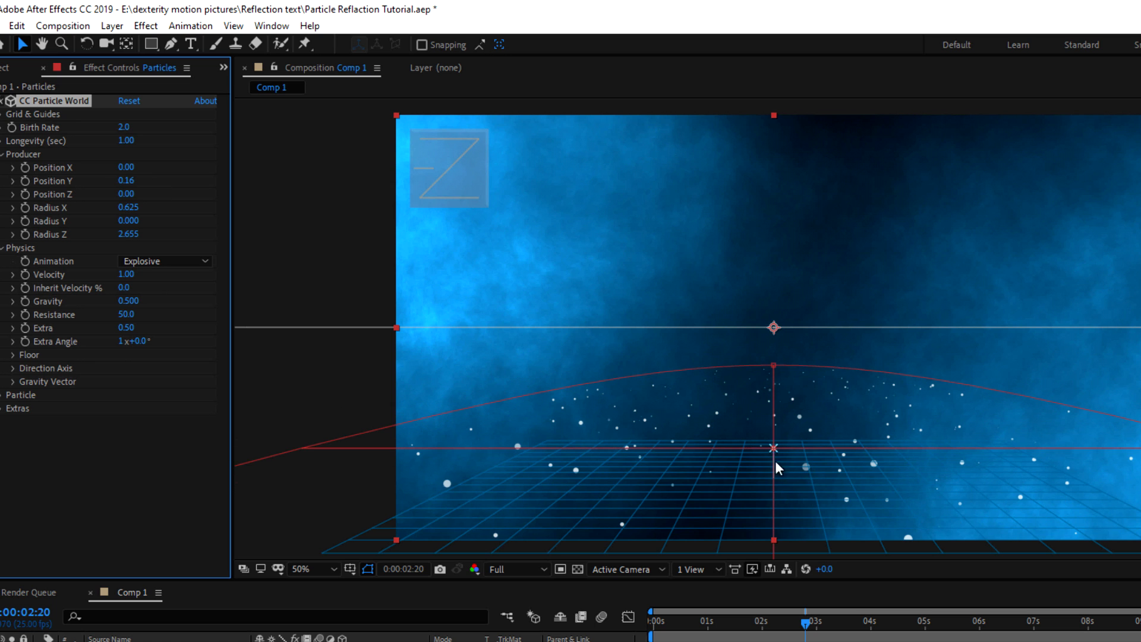
pyautogui.press('space')
pyautogui.press('space')
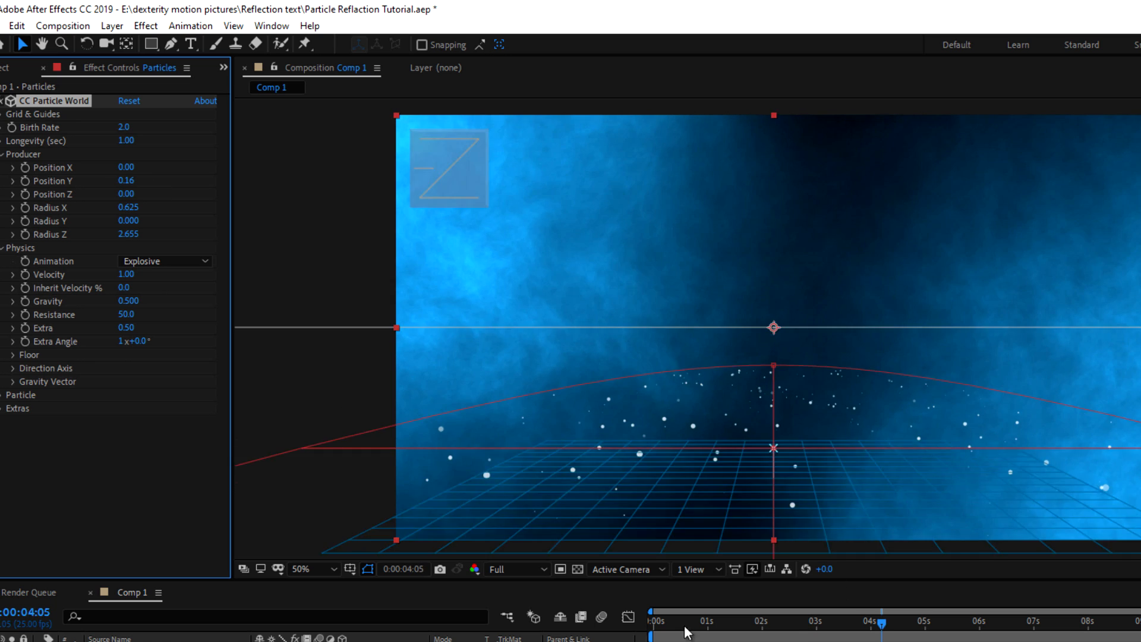
pyautogui.press('Home')
pyautogui.press('space')
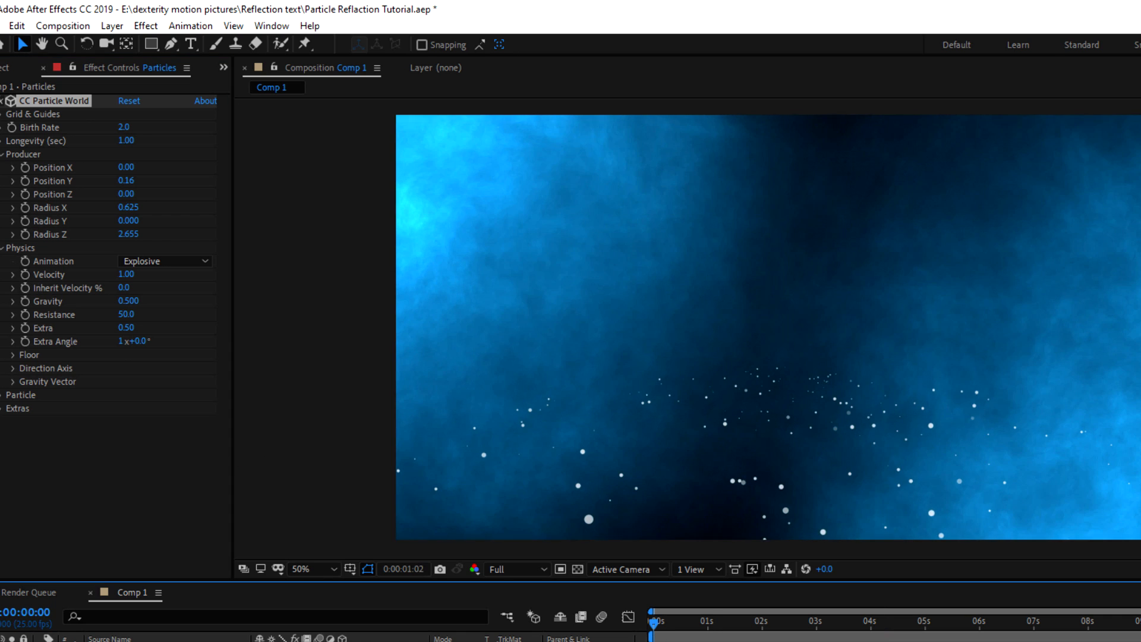
# Raise the particle Birth Rate to 15 and preview the denser particles
pyautogui.click(57, 86)
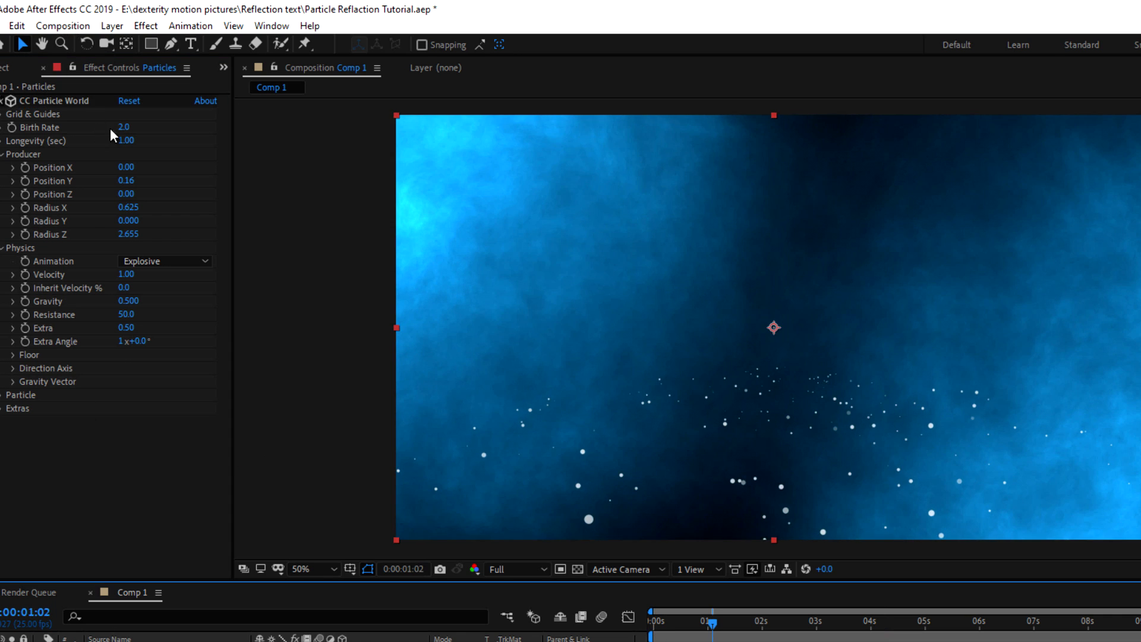
pyautogui.moveTo(121, 127); pyautogui.dragTo(159, 122)
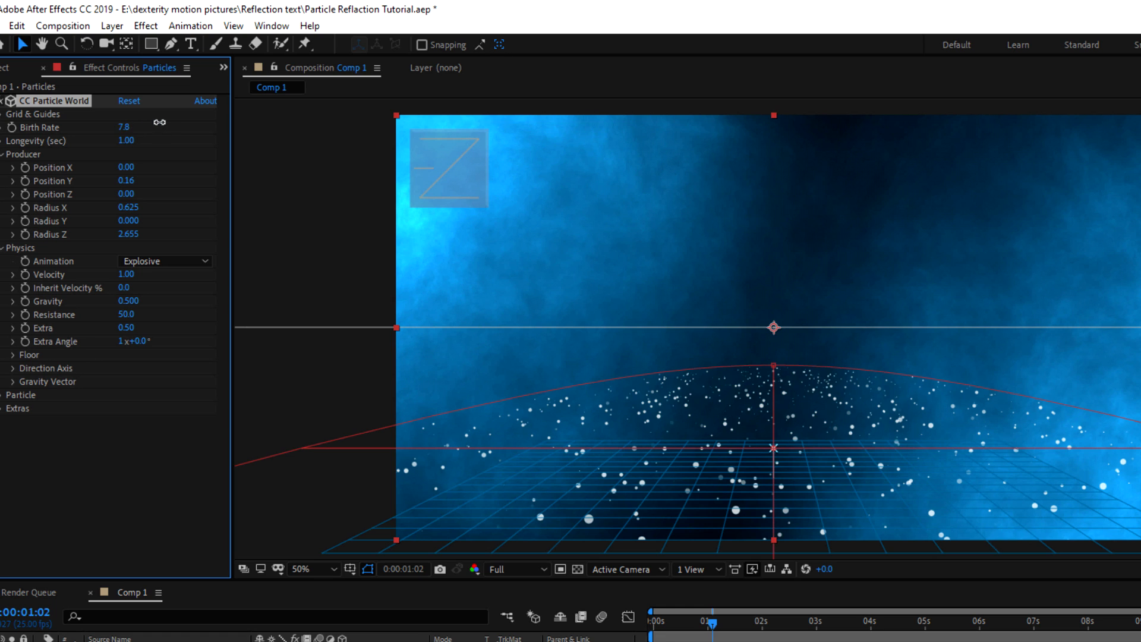
pyautogui.click(125, 125)
pyautogui.write('15')
pyautogui.press('Return')
pyautogui.press('space')
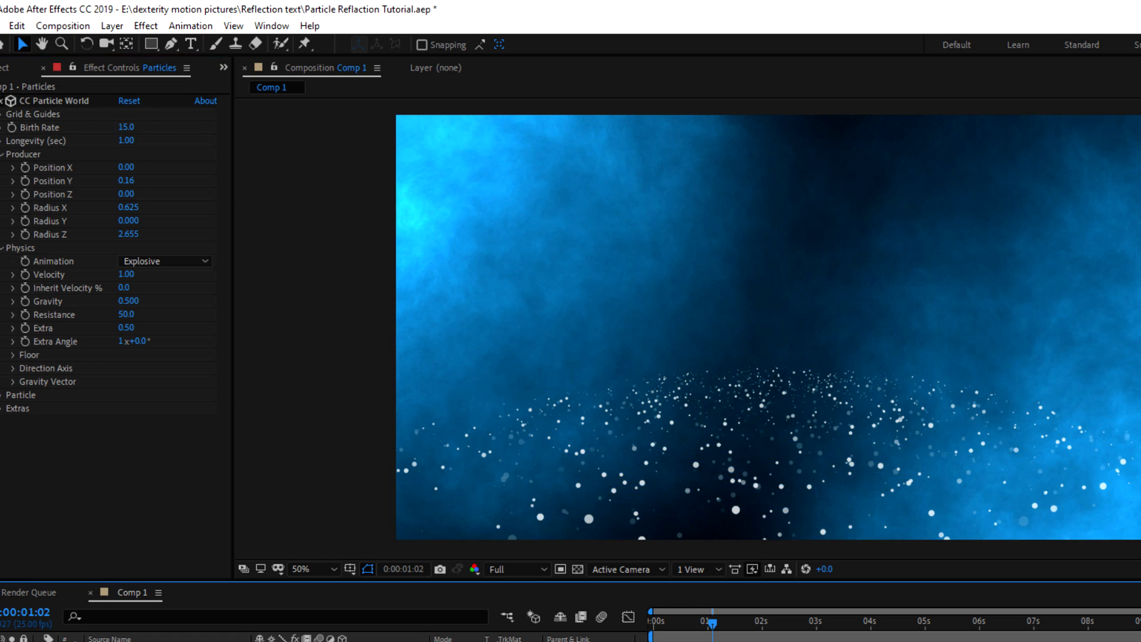
# Set Gravity to 0 and widen the emitter to Radius X 1.295
pyautogui.click(132, 301)
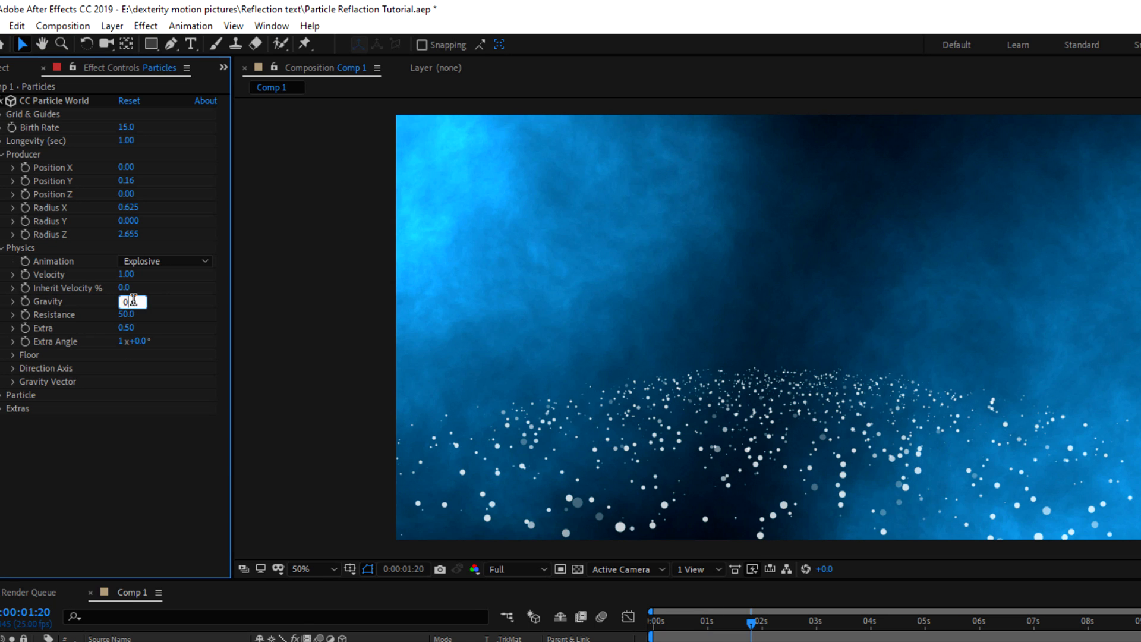
pyautogui.press('Return')
pyautogui.press('Home')
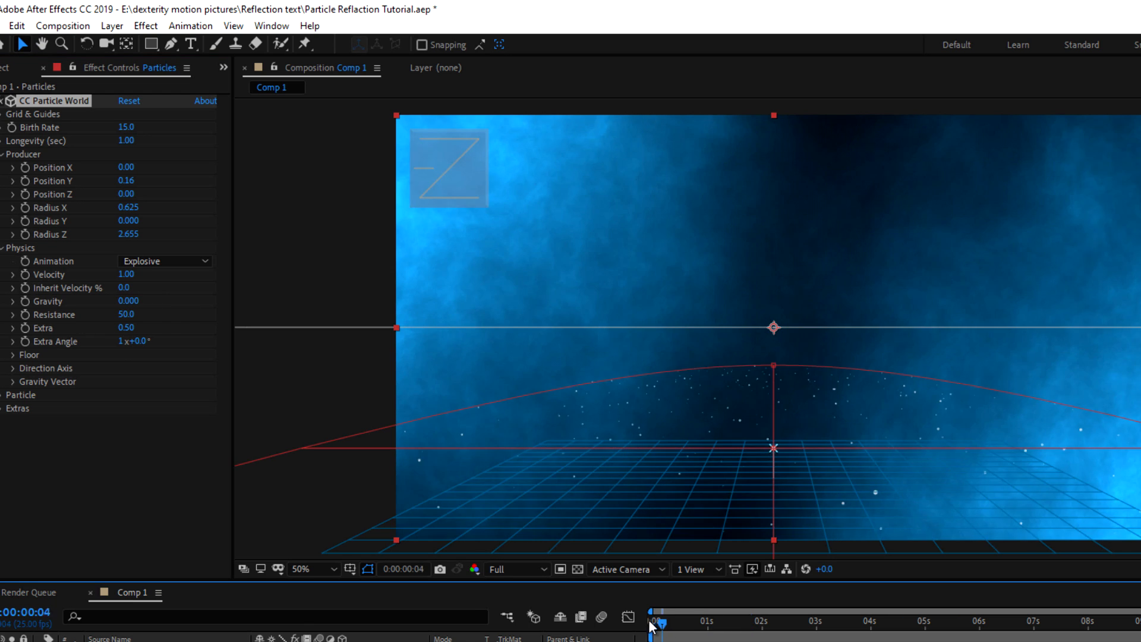
pyautogui.press('space')
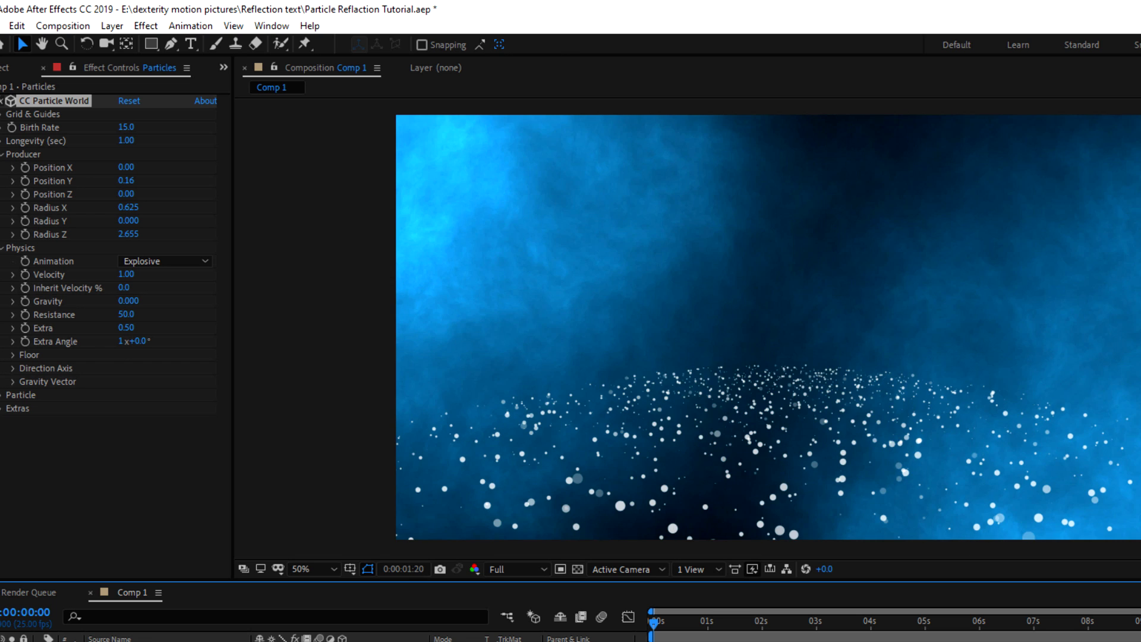
pyautogui.click(104, 208)
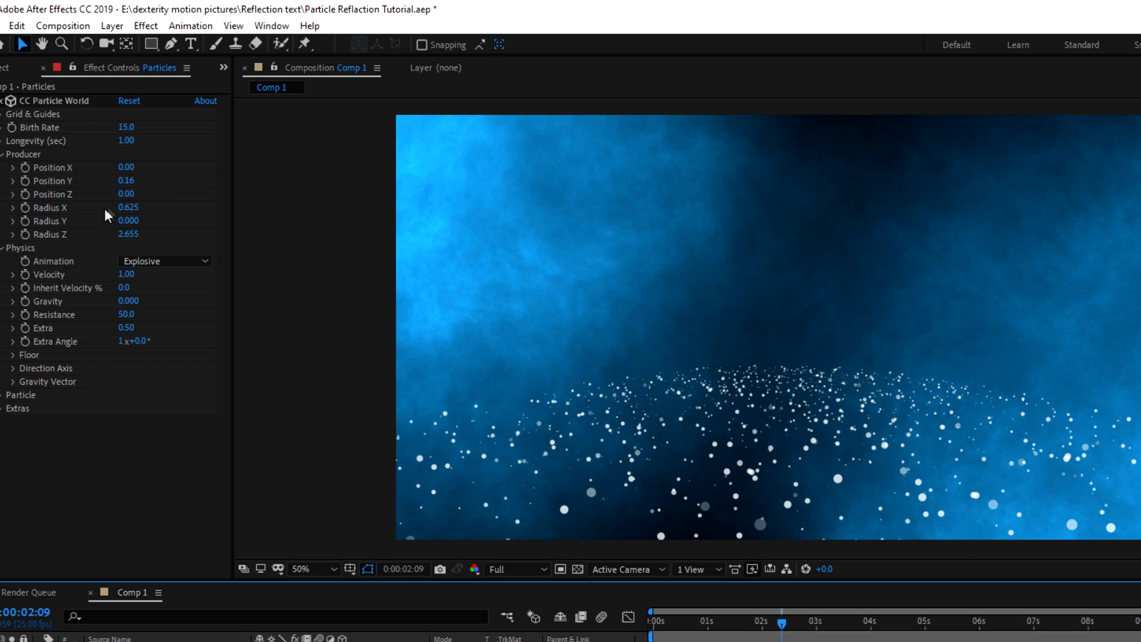
pyautogui.moveTo(122, 209); pyautogui.dragTo(172, 209)
pyautogui.press('space')
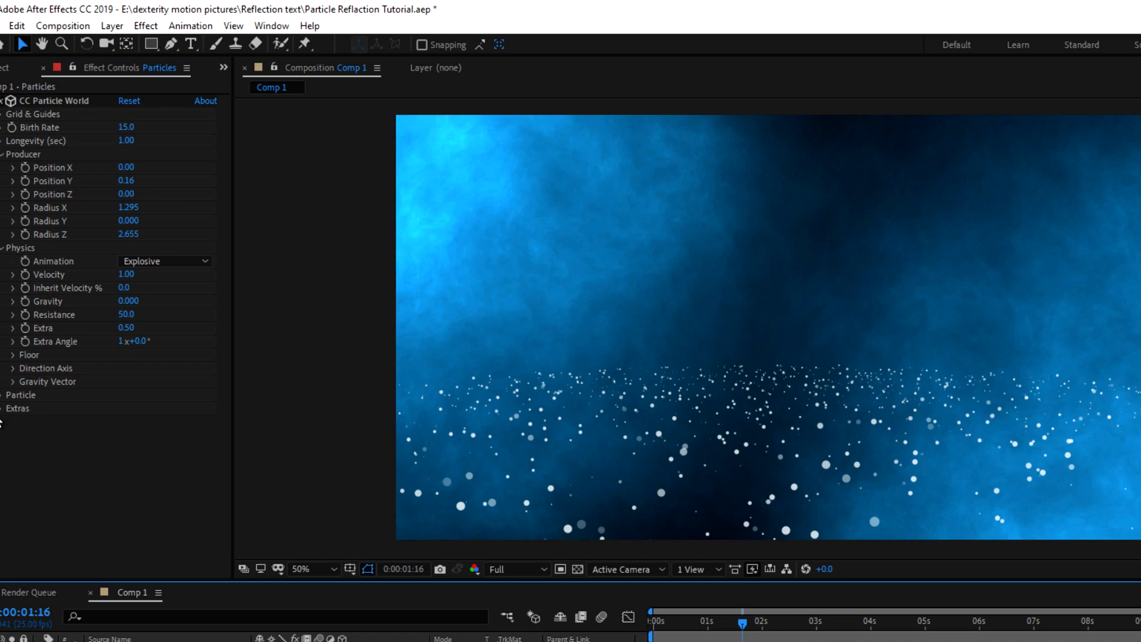
# Widen the Extras Effect Camera FOV to 65.40
pyautogui.click(2, 409)
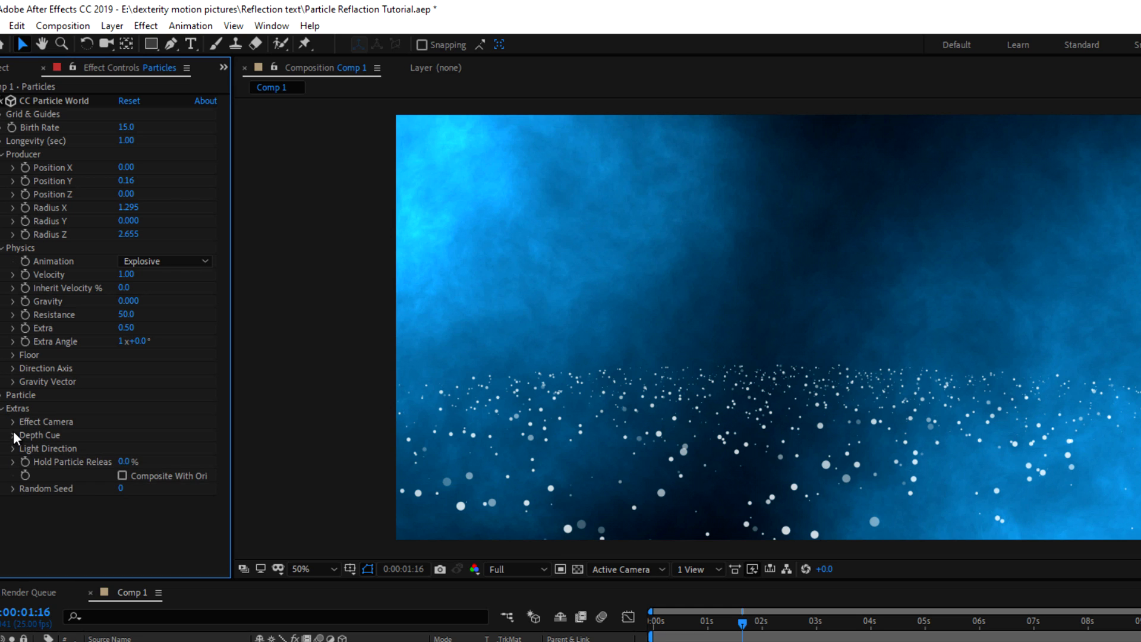
pyautogui.click(14, 421)
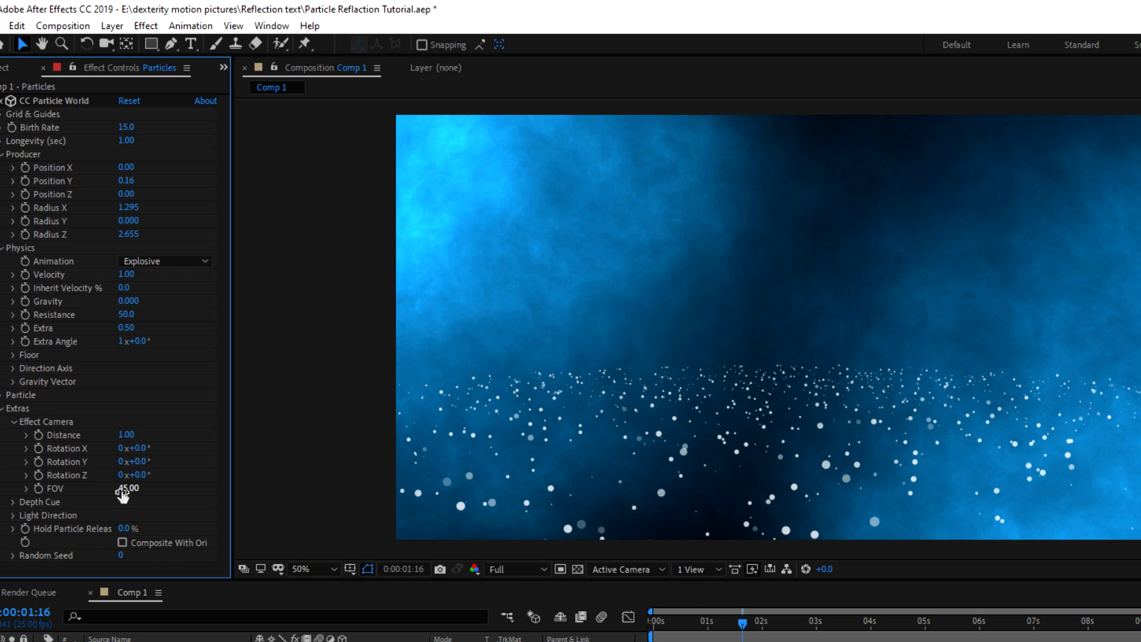
pyautogui.moveTo(126, 490); pyautogui.dragTo(276, 487)
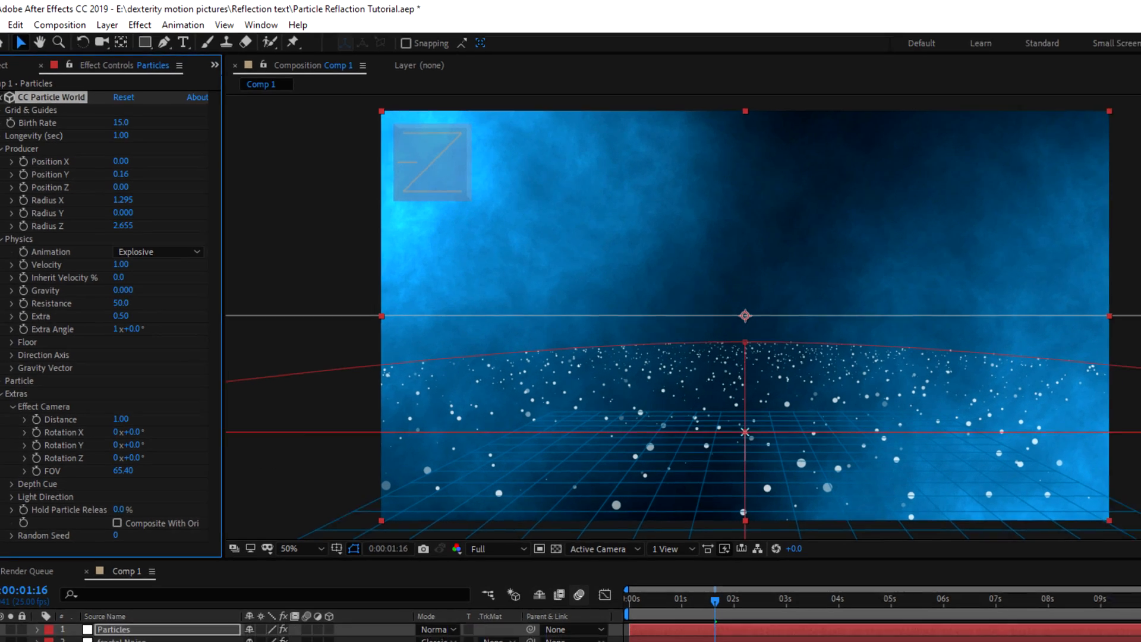
pyautogui.click(731, 616)
# Set the Particles layer blend mode to Classic Color Dodge
pyautogui.press('space')
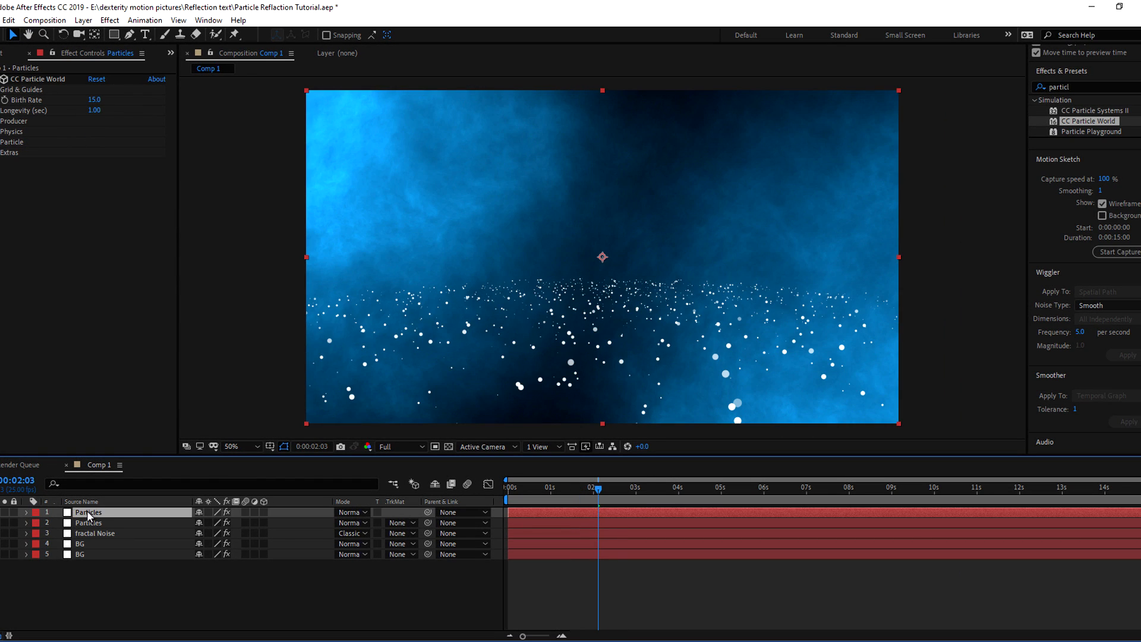
pyautogui.hotkey('ctrl', 'z')
pyautogui.click(136, 570)
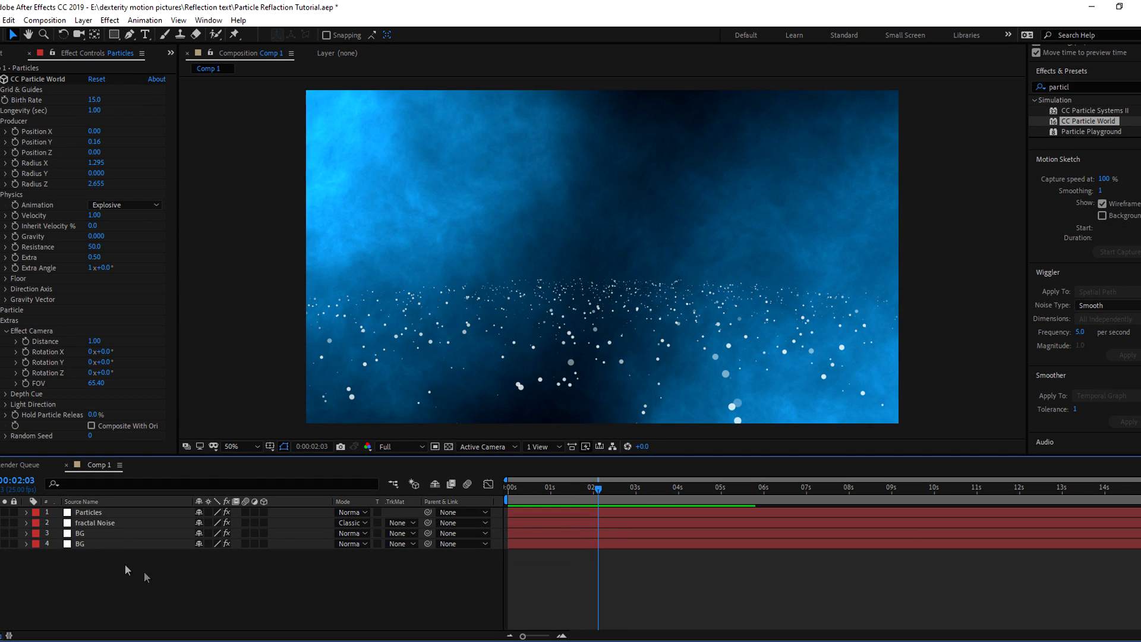
pyautogui.click(118, 512)
pyautogui.click(349, 511)
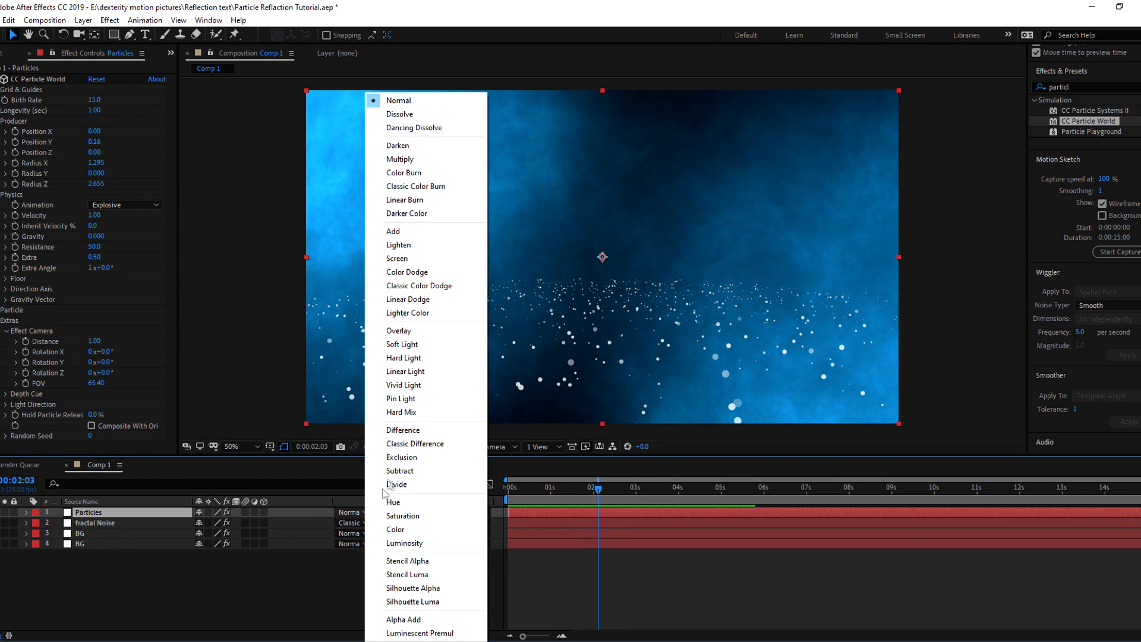
pyautogui.click(419, 286)
pyautogui.moveTo(586, 488); pyautogui.dragTo(512, 497)
pyautogui.press('space')
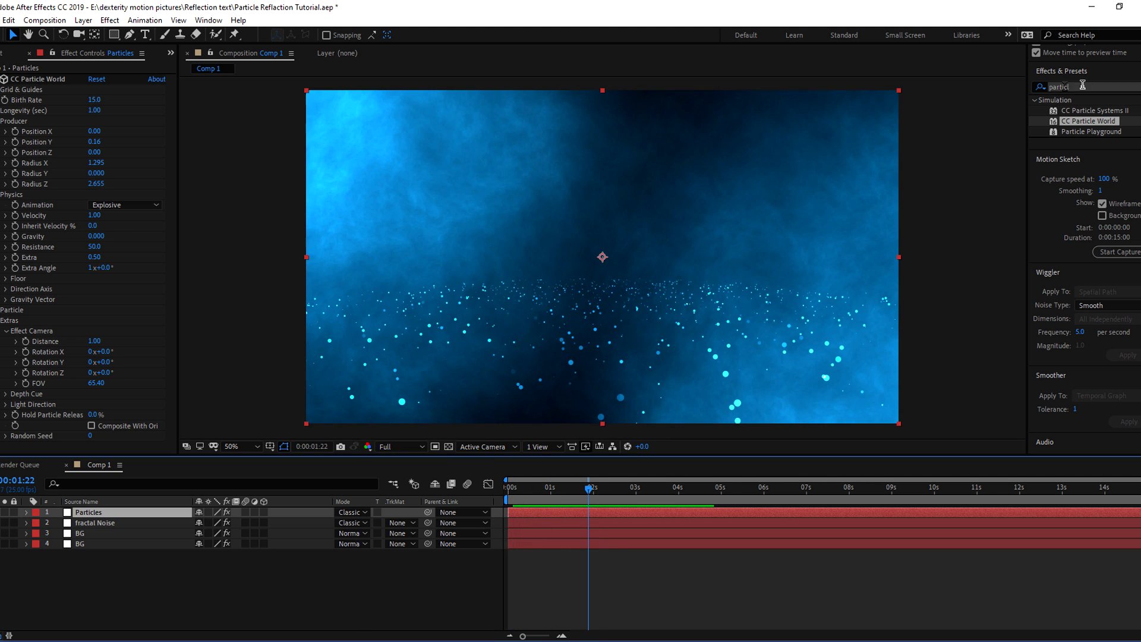
# Apply Glow to the Particles layer and lower its Threshold to 55.3%
pyautogui.moveTo(1083, 86); pyautogui.dragTo(995, 96)
pyautogui.write('glo')
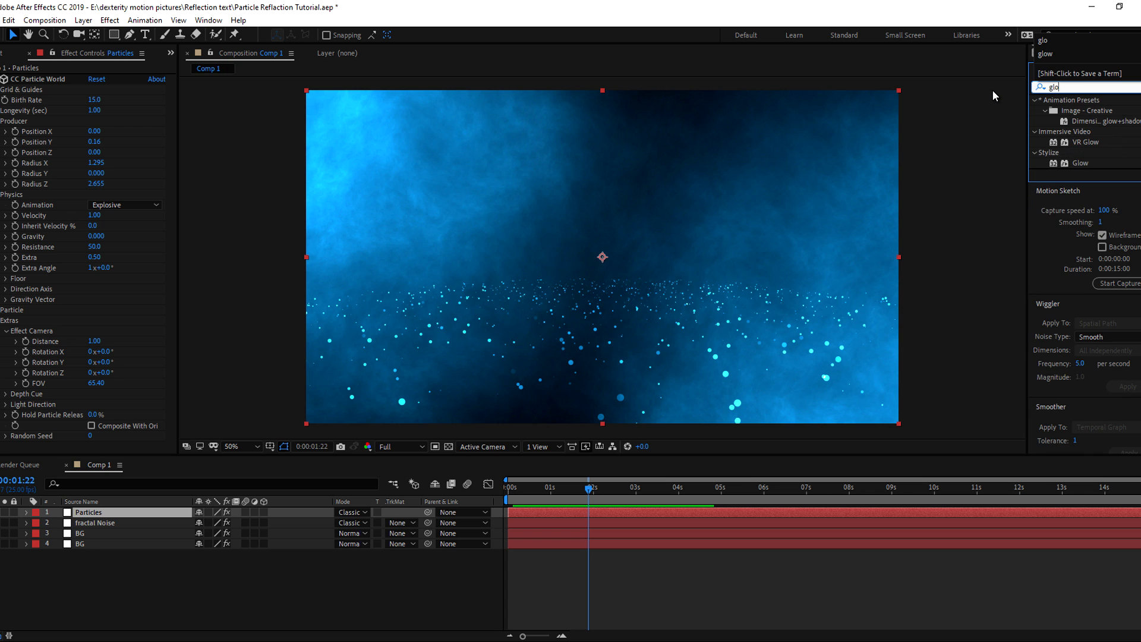
pyautogui.moveTo(1079, 162); pyautogui.dragTo(122, 514)
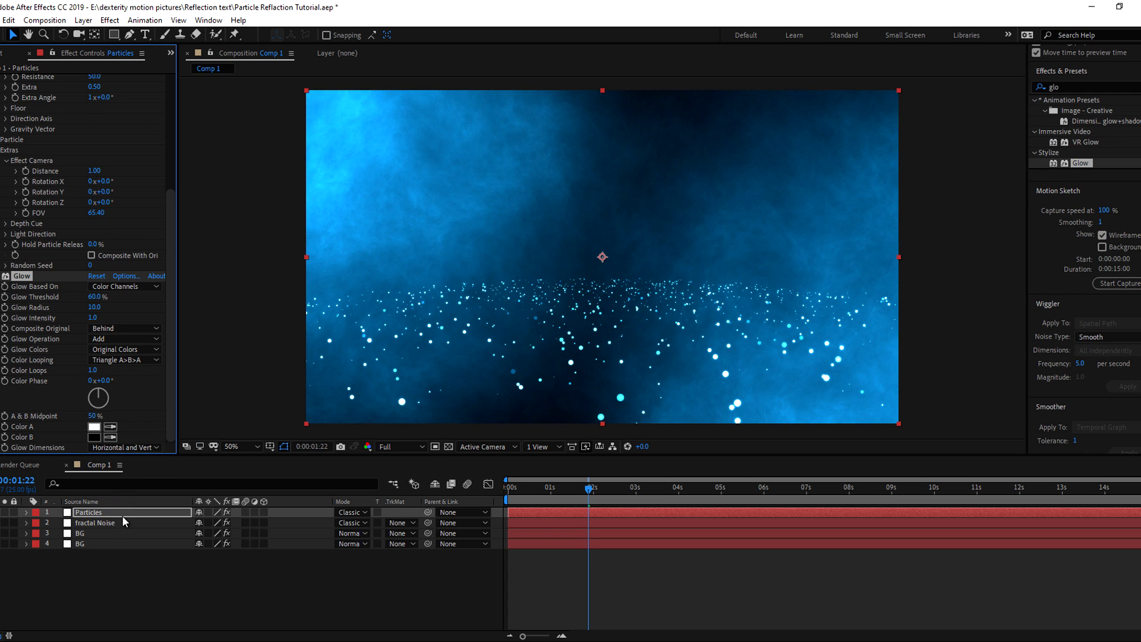
pyautogui.moveTo(93, 300); pyautogui.dragTo(84, 296)
pyautogui.press('space')
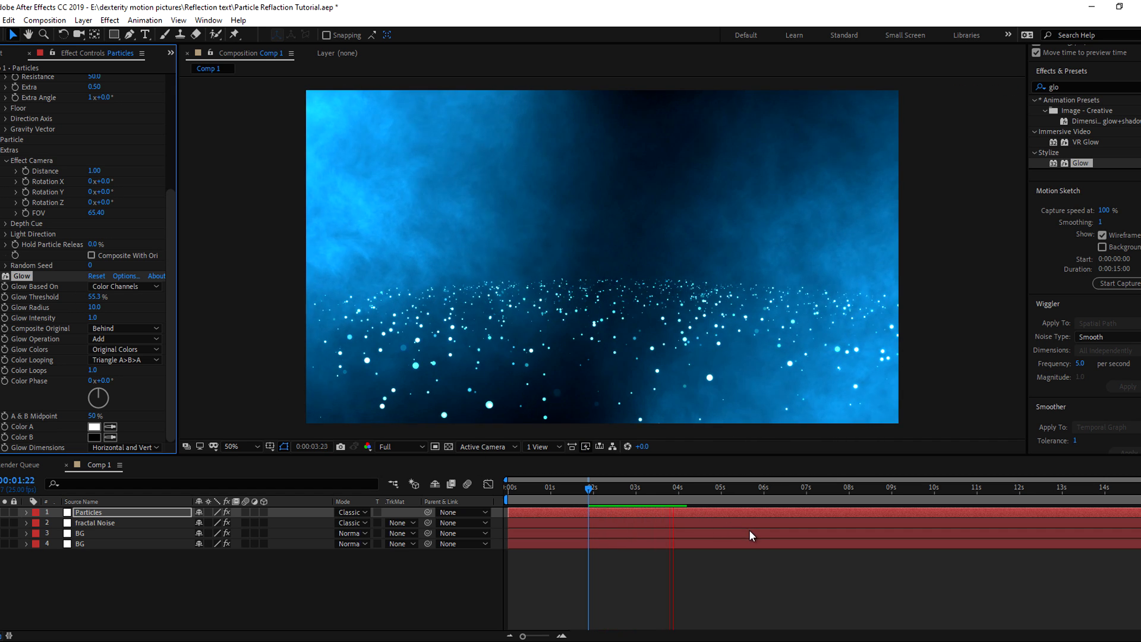
pyautogui.click(726, 487)
pyautogui.press('Home')
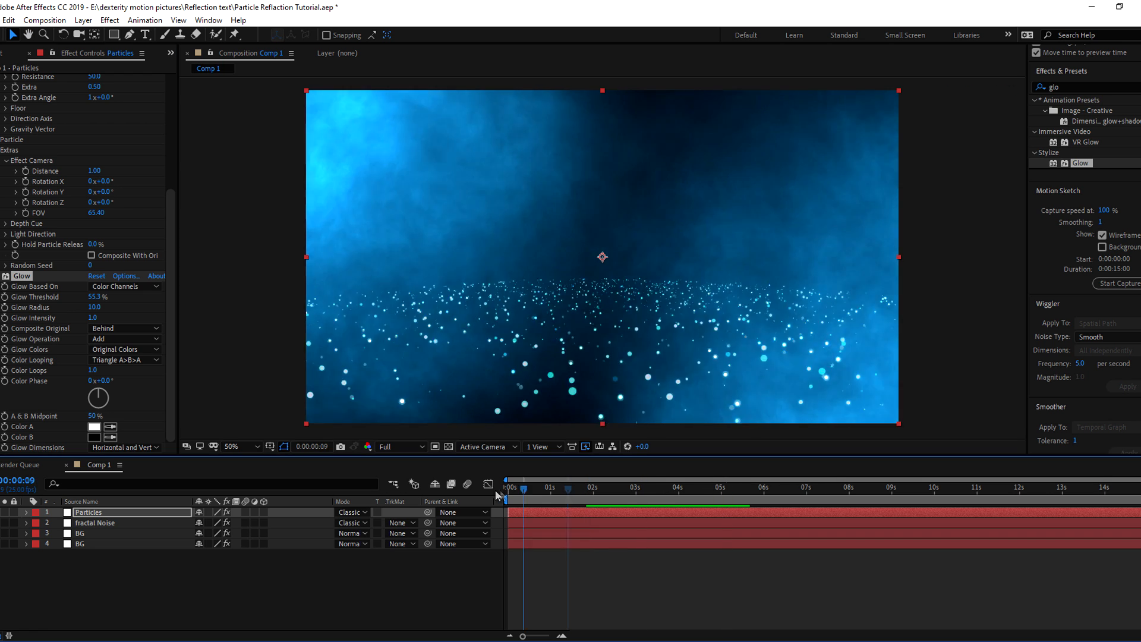
pyautogui.press('space')
pyautogui.press('space')
# Duplicate the Particles layer and select the top copy
pyautogui.click(95, 514)
pyautogui.hotkey('ctrl', 'd')
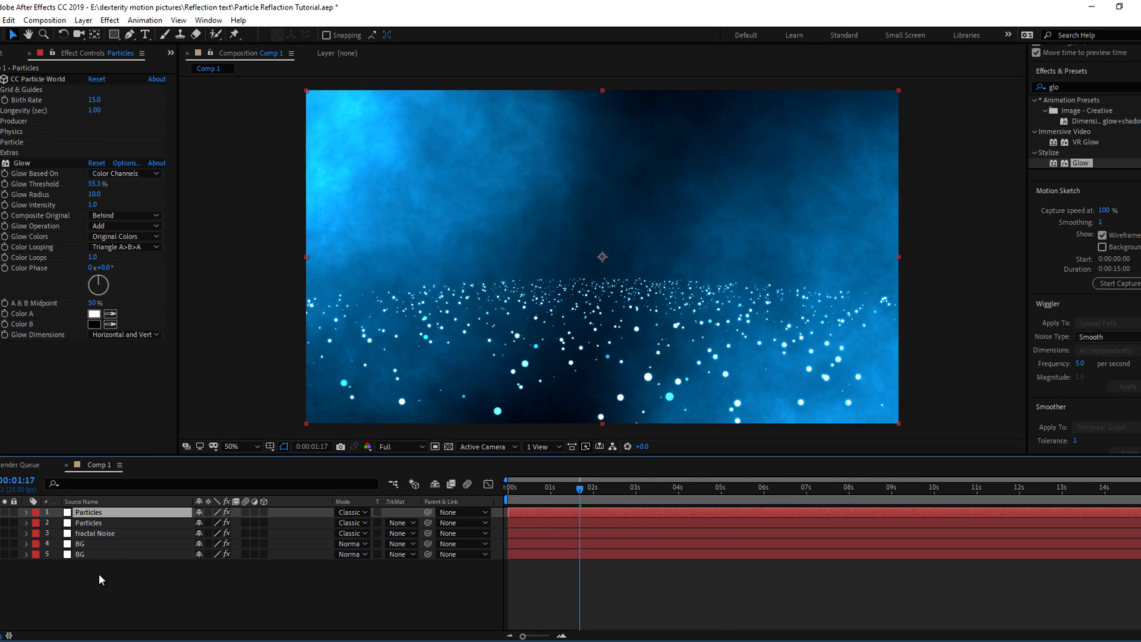
pyautogui.click(101, 573)
pyautogui.click(27, 513)
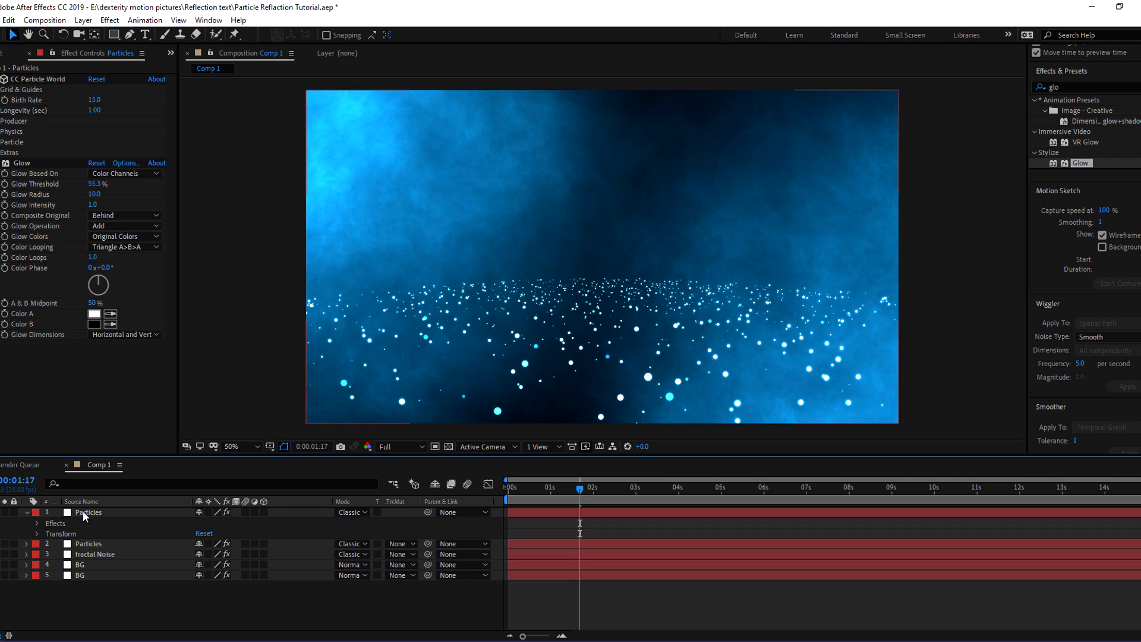
pyautogui.click(83, 512)
pyautogui.click(26, 512)
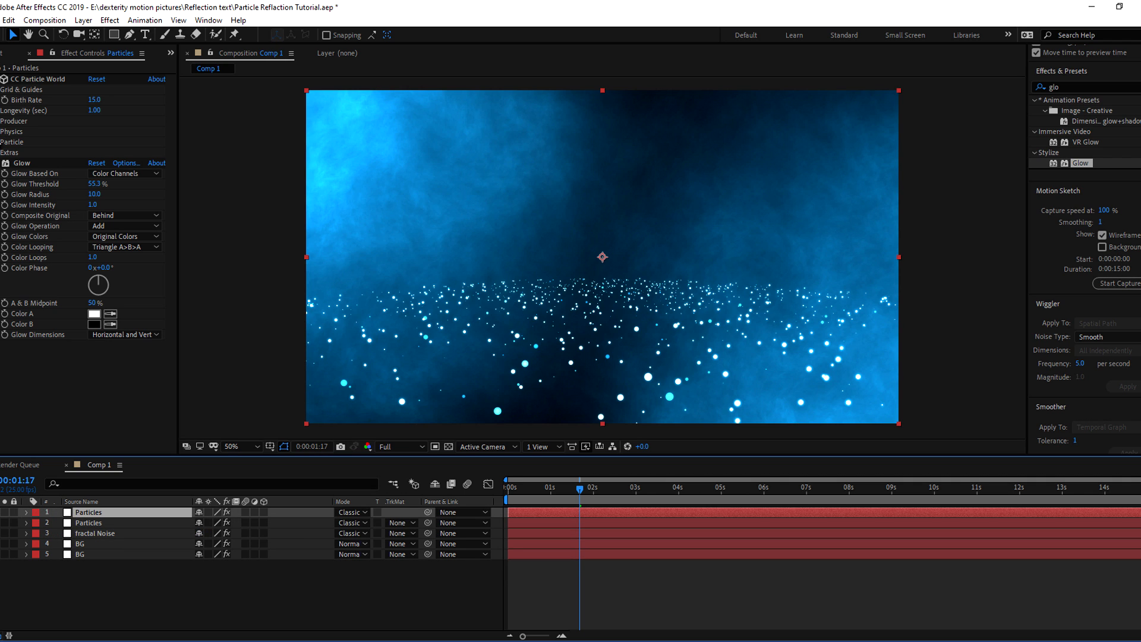
# Set the emitter to Radius Y 0.750, Position Y -0.54, and Gravity -0.450
pyautogui.click(2, 121)
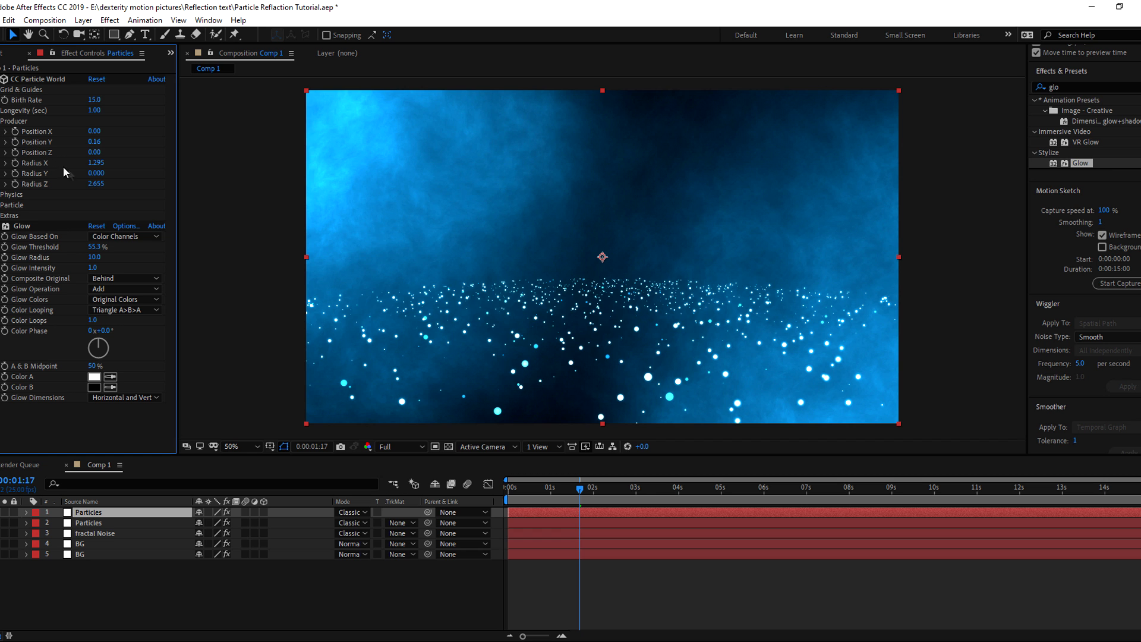
pyautogui.moveTo(95, 172); pyautogui.dragTo(131, 163)
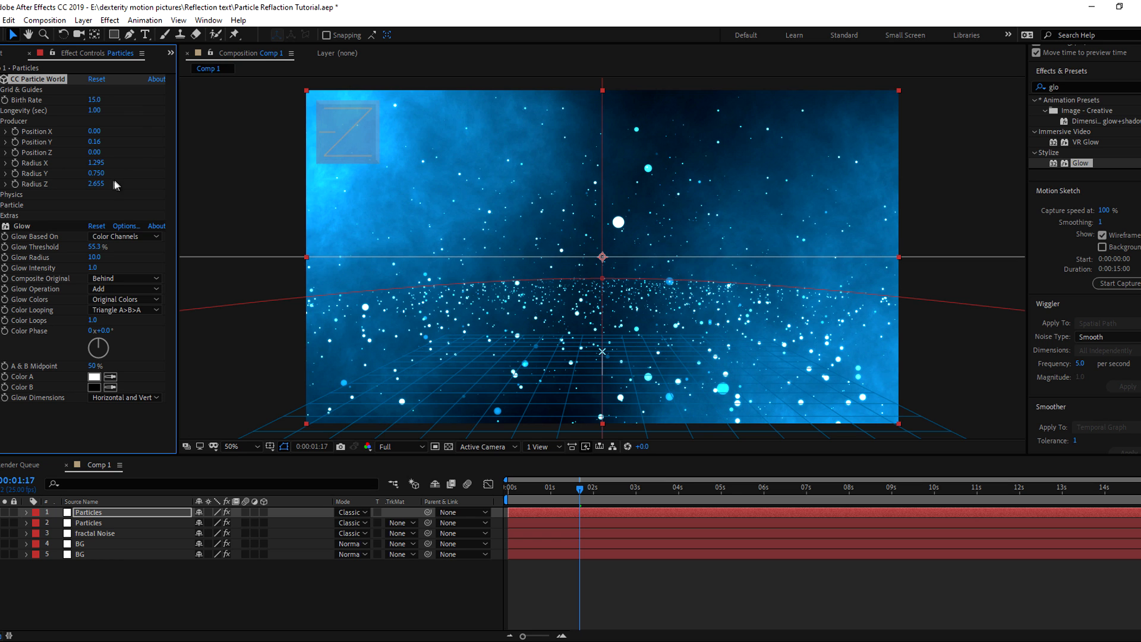
pyautogui.moveTo(94, 142); pyautogui.dragTo(53, 143)
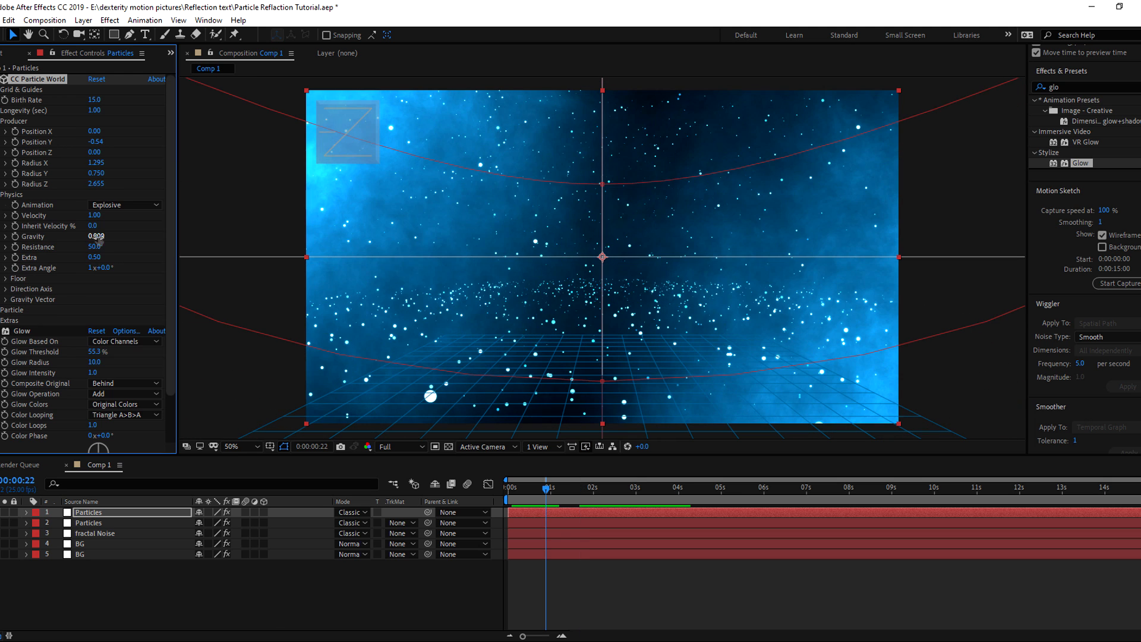
pyautogui.moveTo(96, 236); pyautogui.dragTo(73, 236)
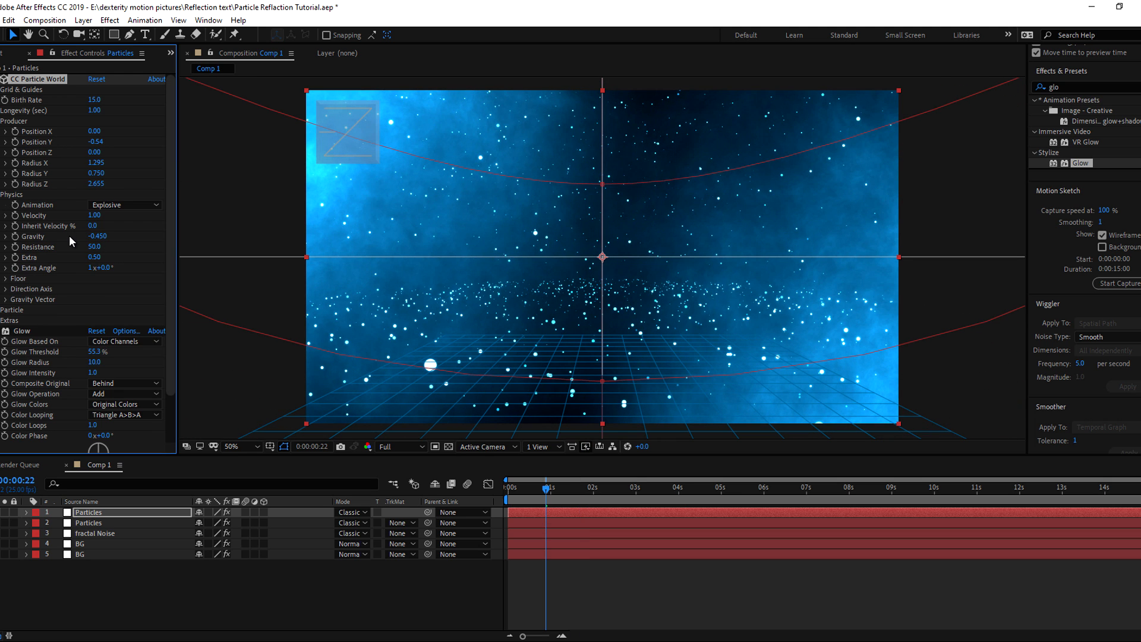
pyautogui.press('space')
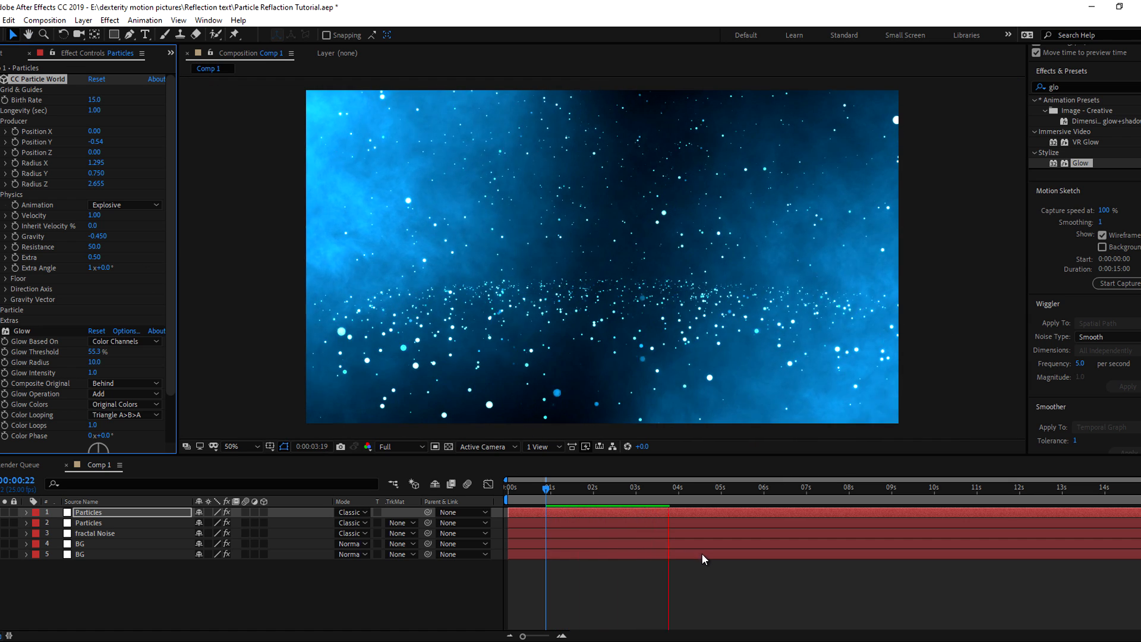
pyautogui.rightClick(53, 572)
# Create a 3D text layer reading 'After Effects'
pyautogui.moveTo(81, 443)
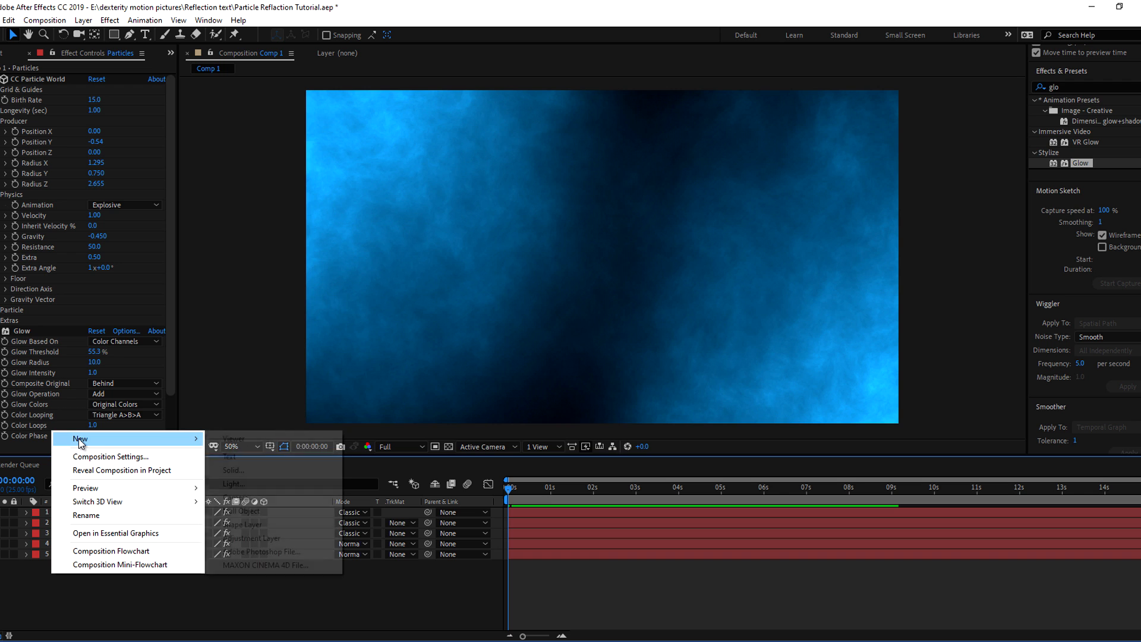
pyautogui.click(230, 457)
pyautogui.write('After E')
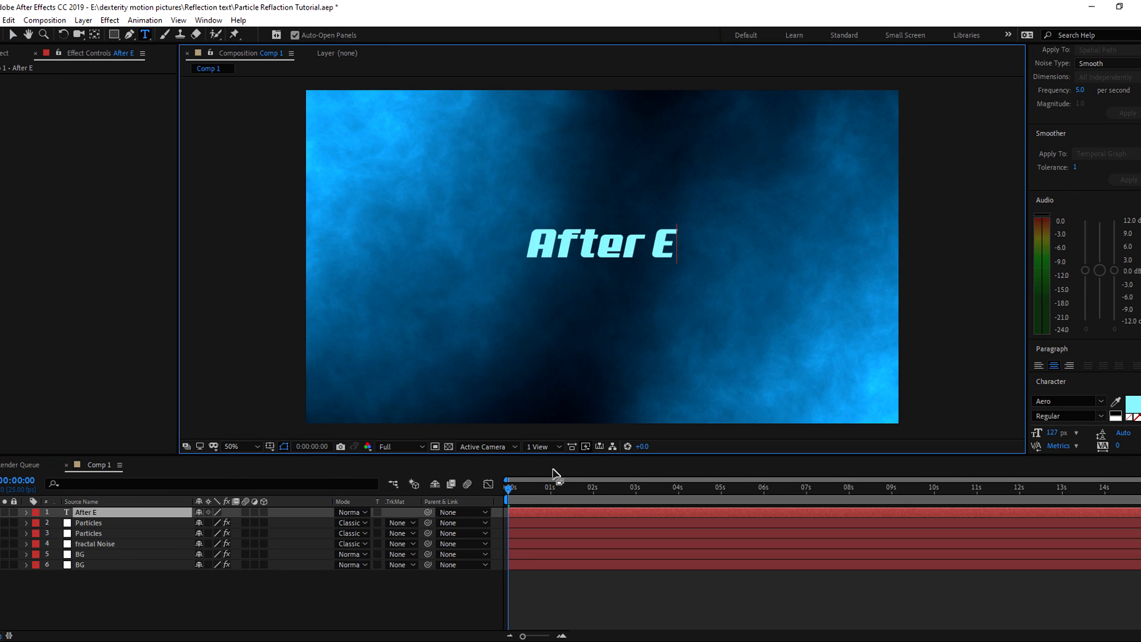
pyautogui.write('ffects')
pyautogui.click(193, 585)
pyautogui.click(93, 512)
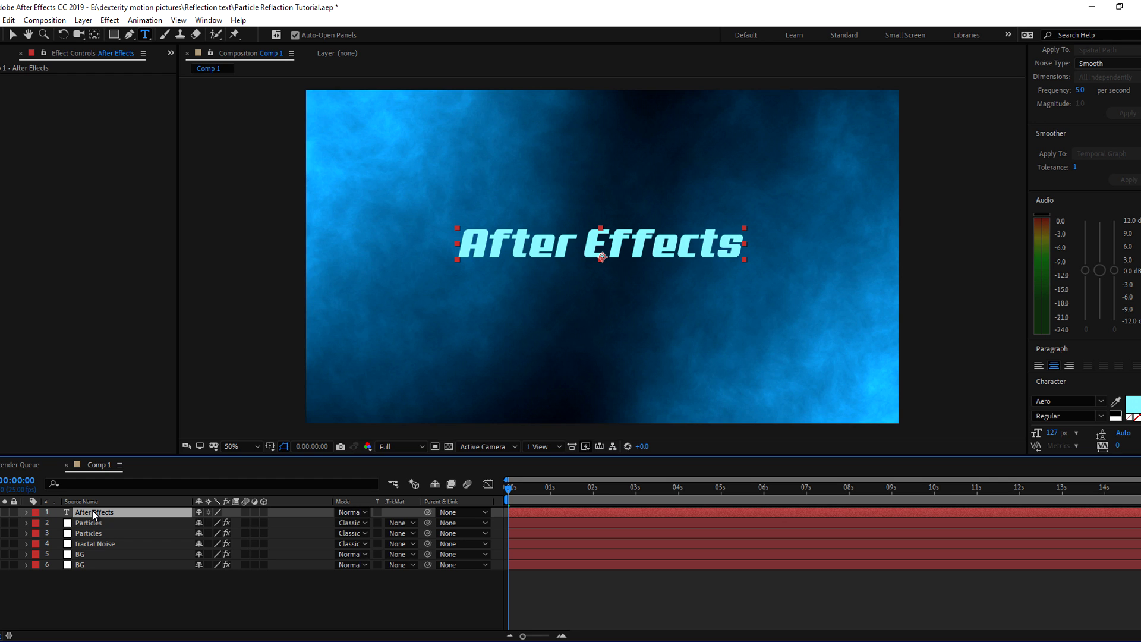
pyautogui.click(264, 511)
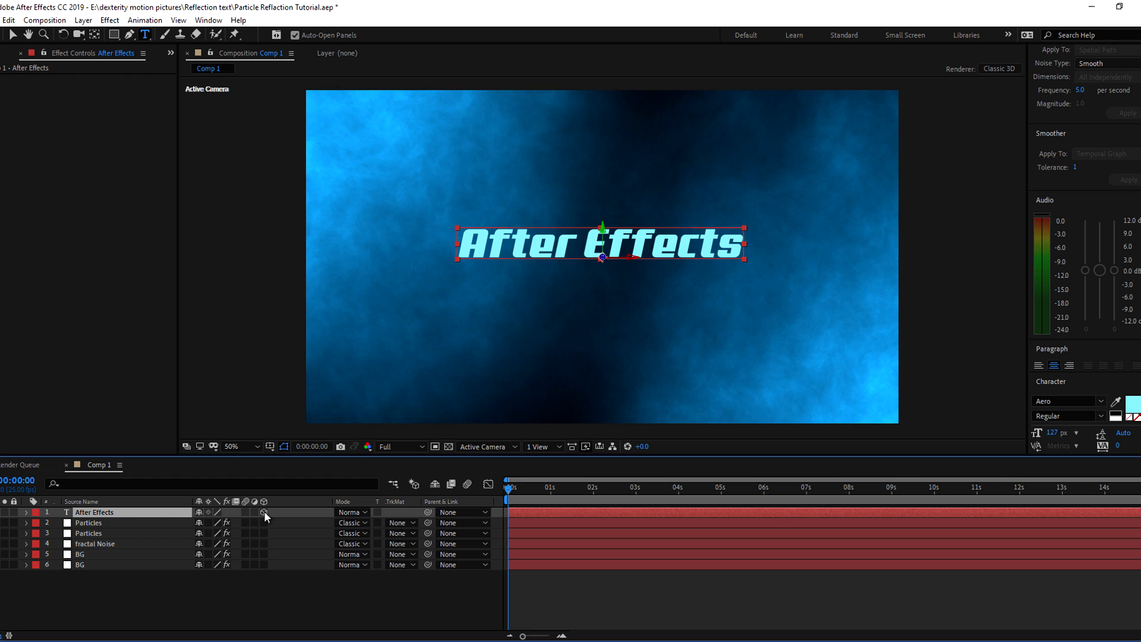
pyautogui.click(186, 595)
pyautogui.click(100, 513)
pyautogui.press('v')
pyautogui.press('space')
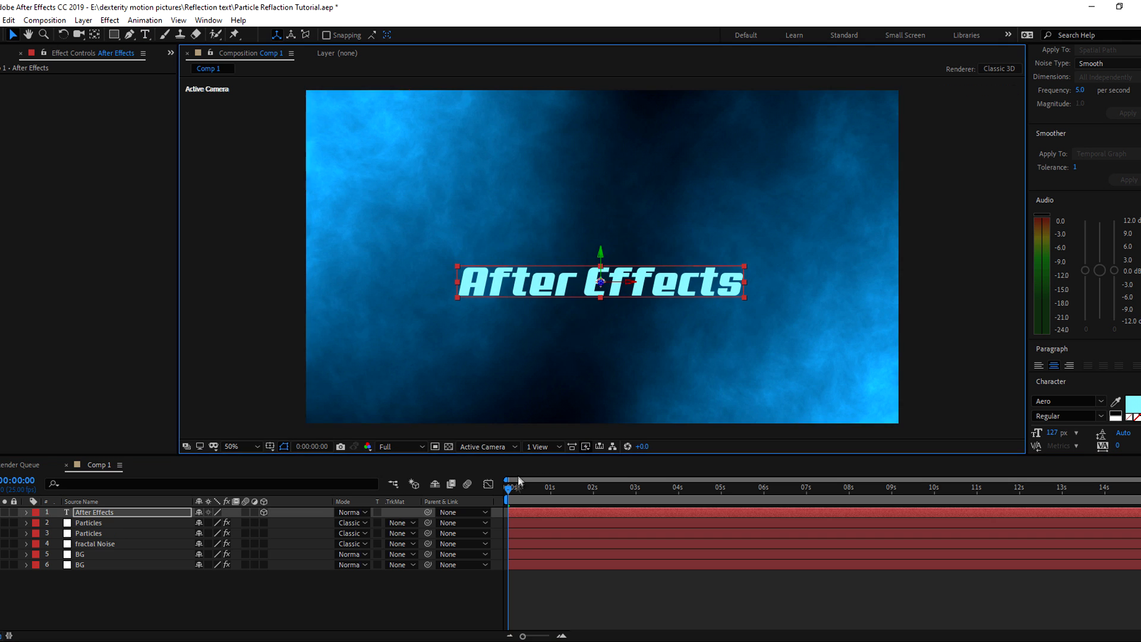
# Precompose the title layer as 'text'
pyautogui.rightClick(100, 516)
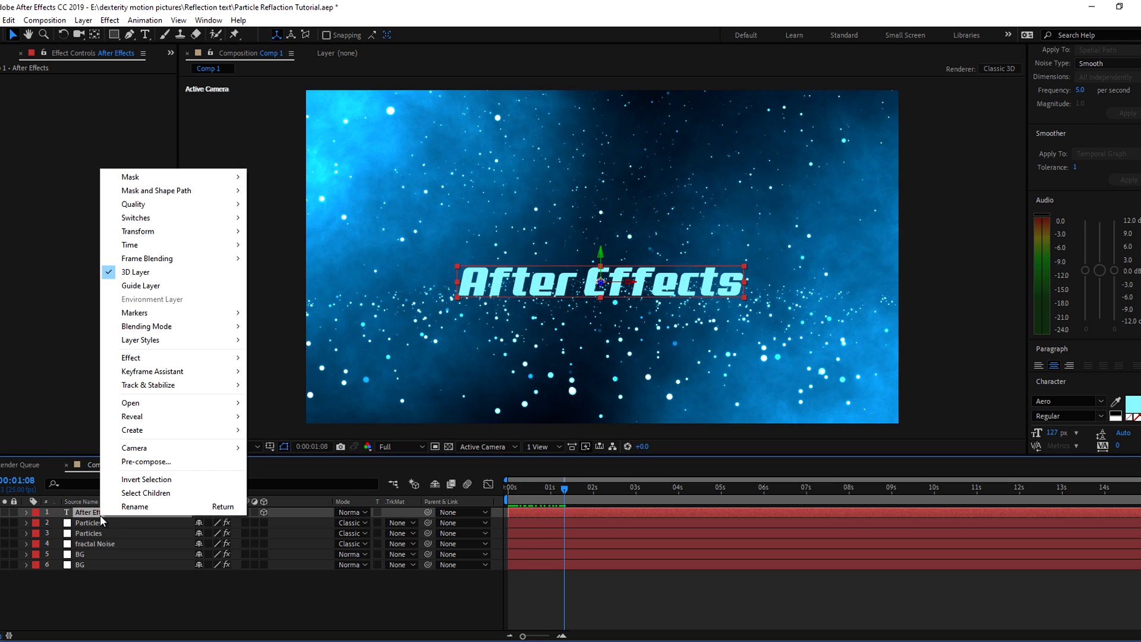
pyautogui.click(140, 463)
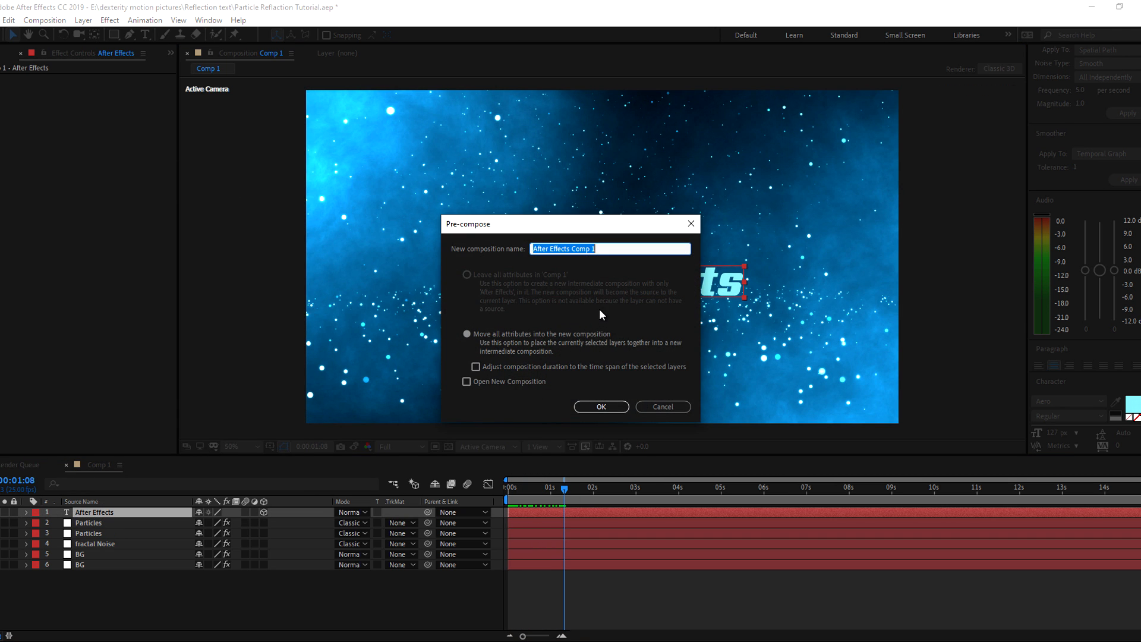
pyautogui.write('text')
pyautogui.click(599, 405)
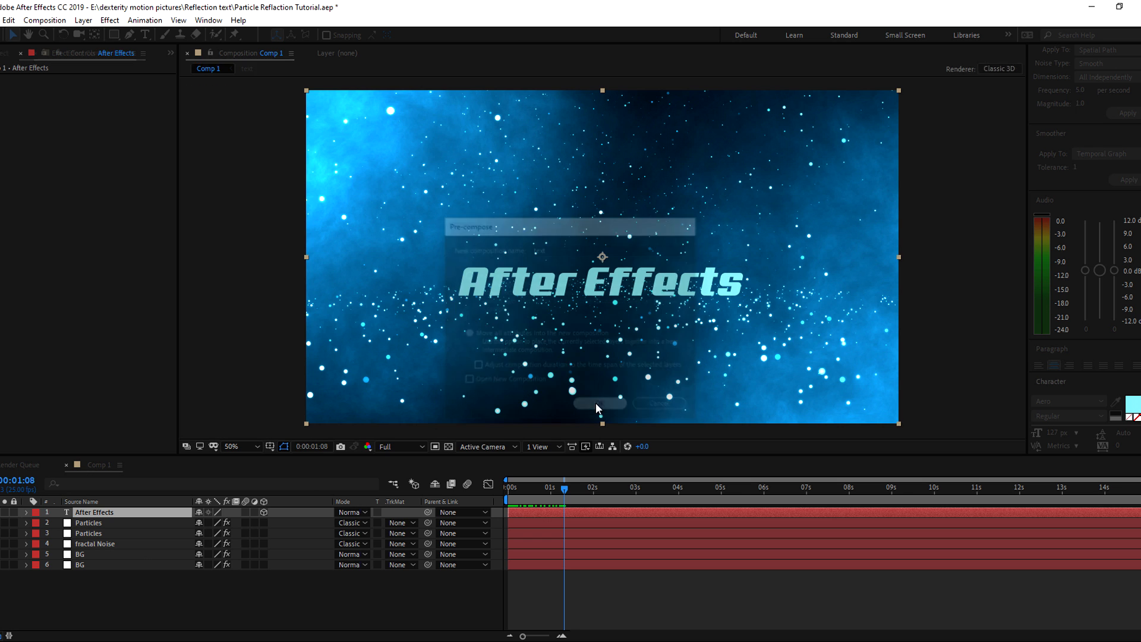
# Duplicate the text precomp, rename the copy 'reflaction', and make it 3D
pyautogui.click(100, 590)
pyautogui.click(91, 513)
pyautogui.hotkey('ctrl', 'd')
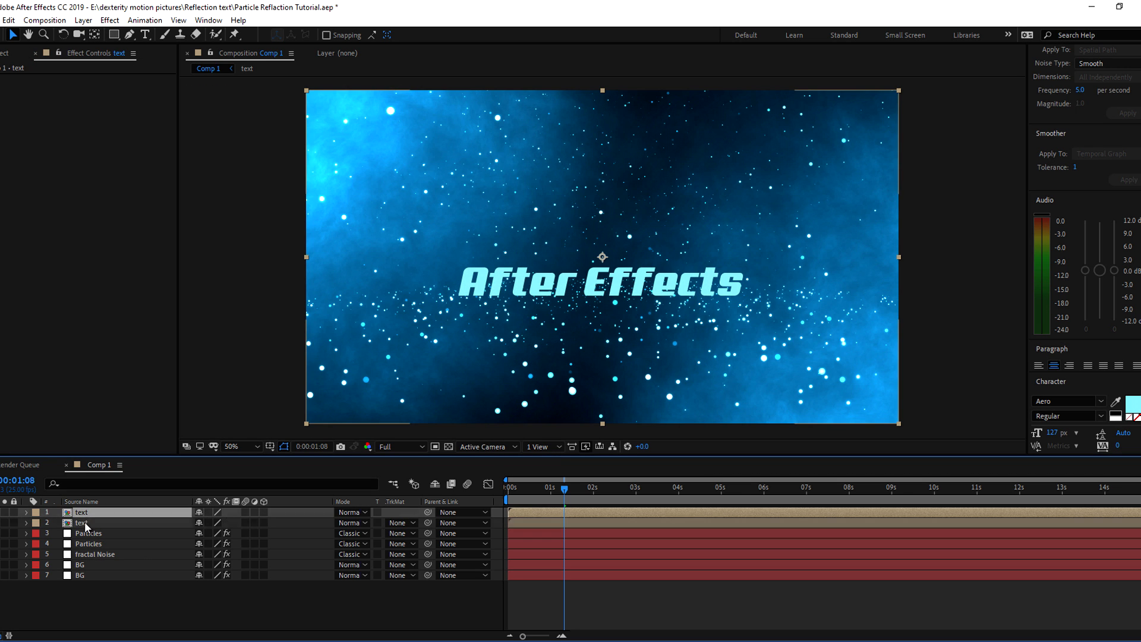
pyautogui.rightClick(85, 521)
pyautogui.click(121, 522)
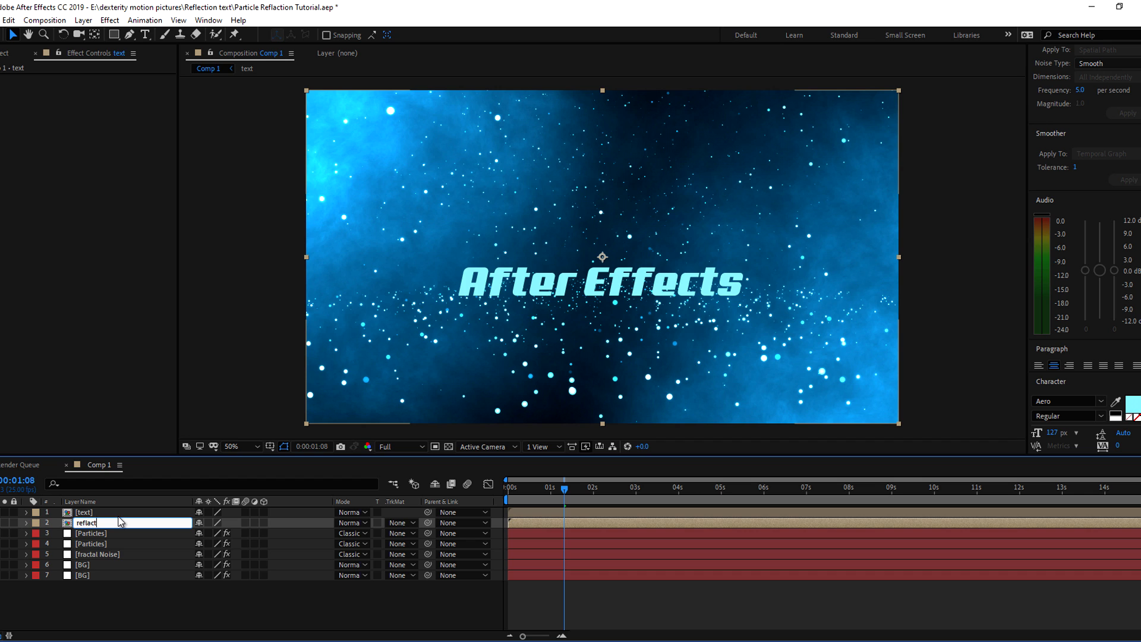
pyautogui.write('reflaction')
pyautogui.press('Return')
pyautogui.click(263, 512)
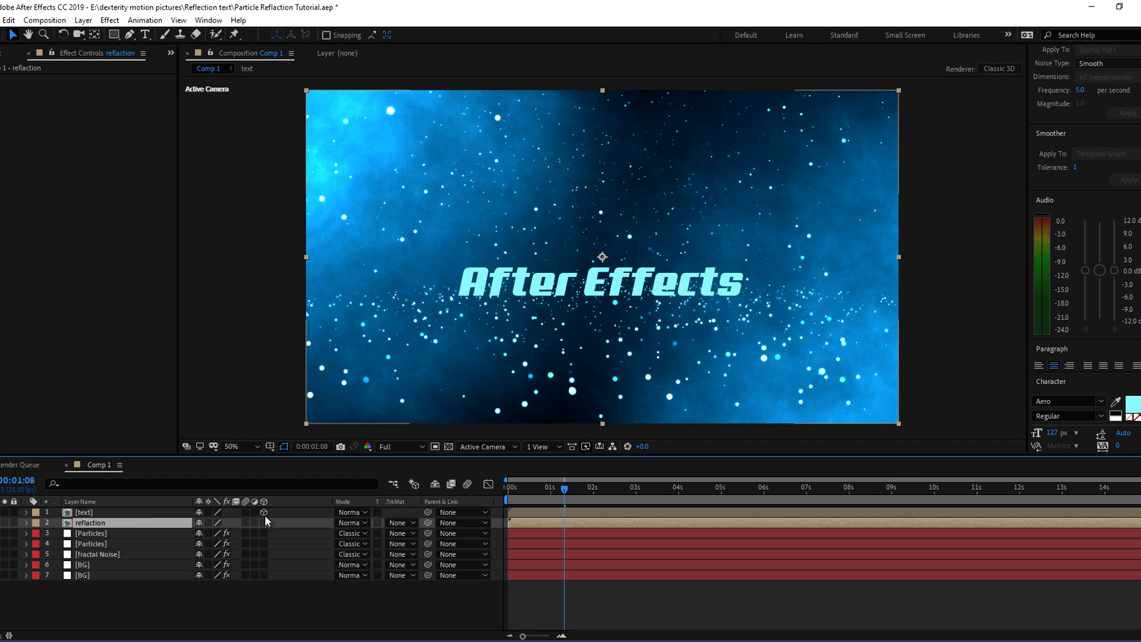
# Make reflaction 3D and move its anchor point down to the text's base
pyautogui.click(264, 522)
pyautogui.click(88, 523)
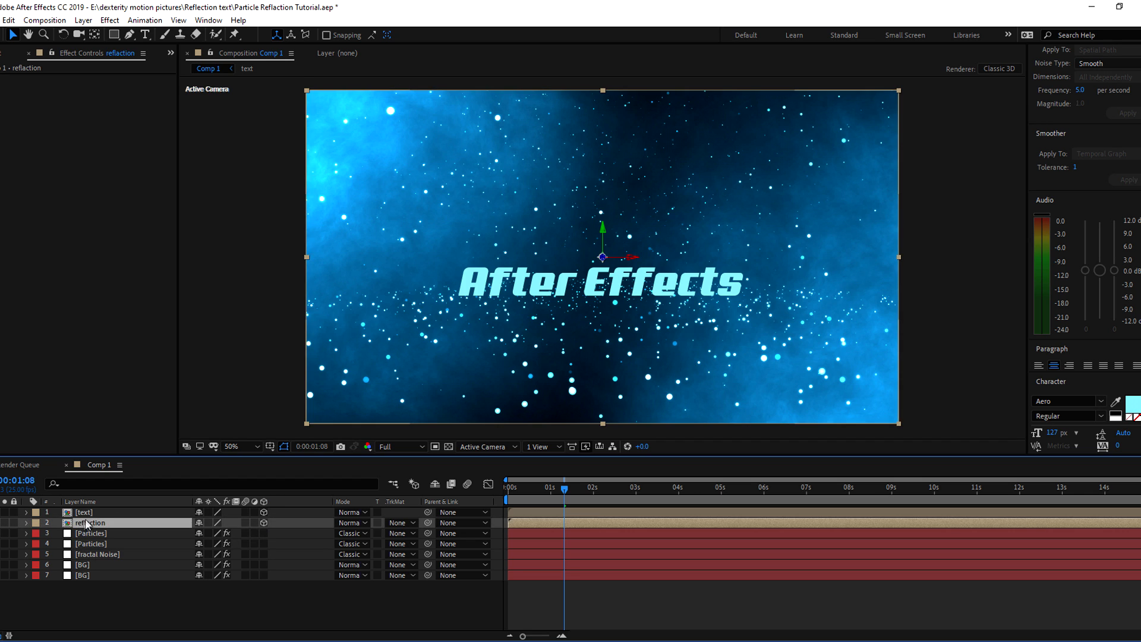
pyautogui.click(95, 35)
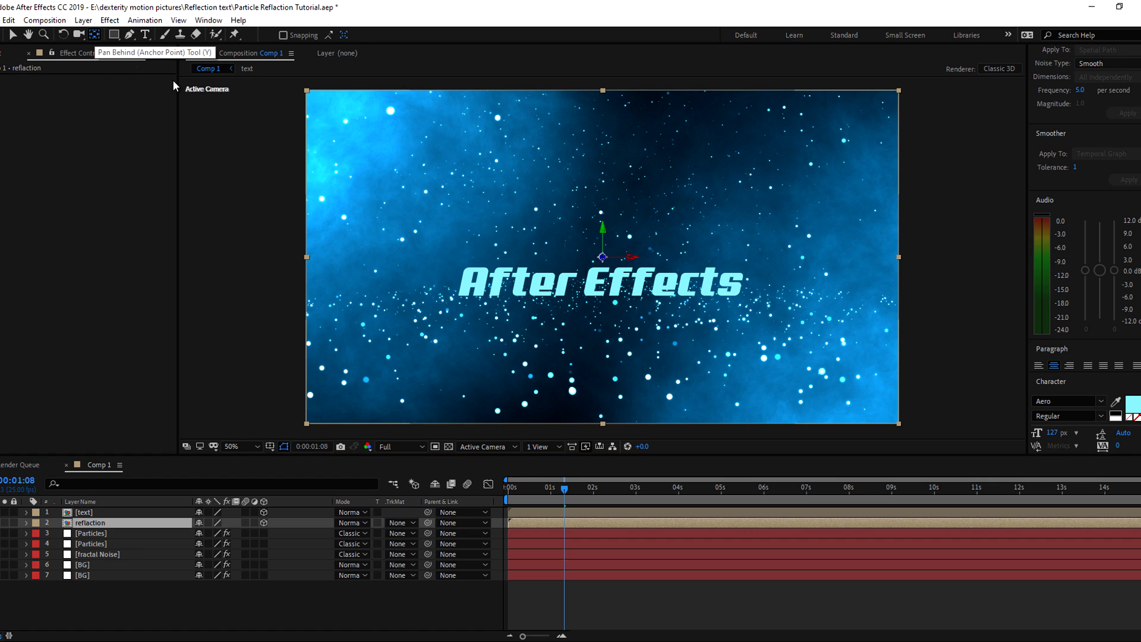
pyautogui.moveTo(602, 256); pyautogui.dragTo(601, 274)
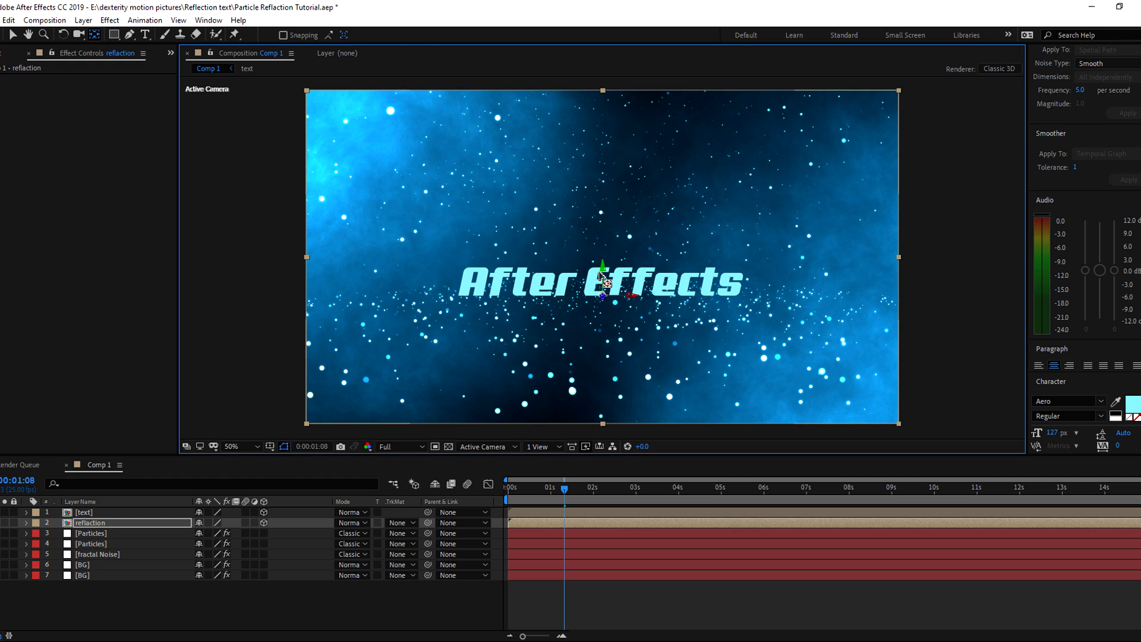
# Flip reflaction 180° on X and lower its Position just beneath the title
pyautogui.click(106, 596)
pyautogui.click(87, 522)
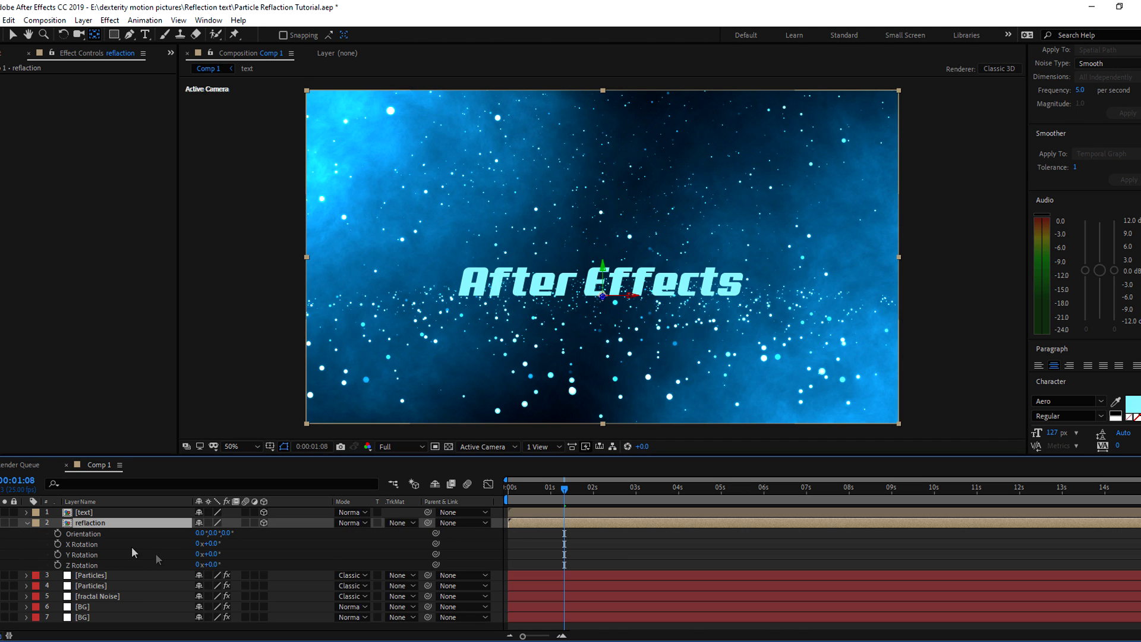
pyautogui.moveTo(211, 543)
pyautogui.mouseDown()
pyautogui.moveTo(149, 558)
pyautogui.moveTo(214, 551)
pyautogui.mouseUp()
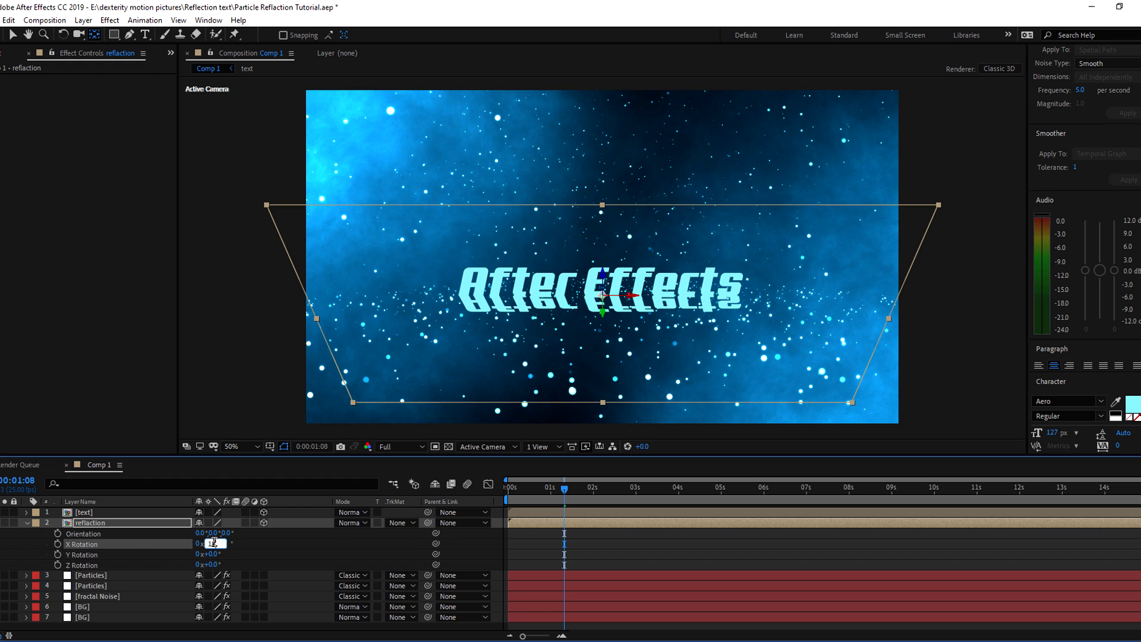
pyautogui.press('Return')
pyautogui.click(544, 555)
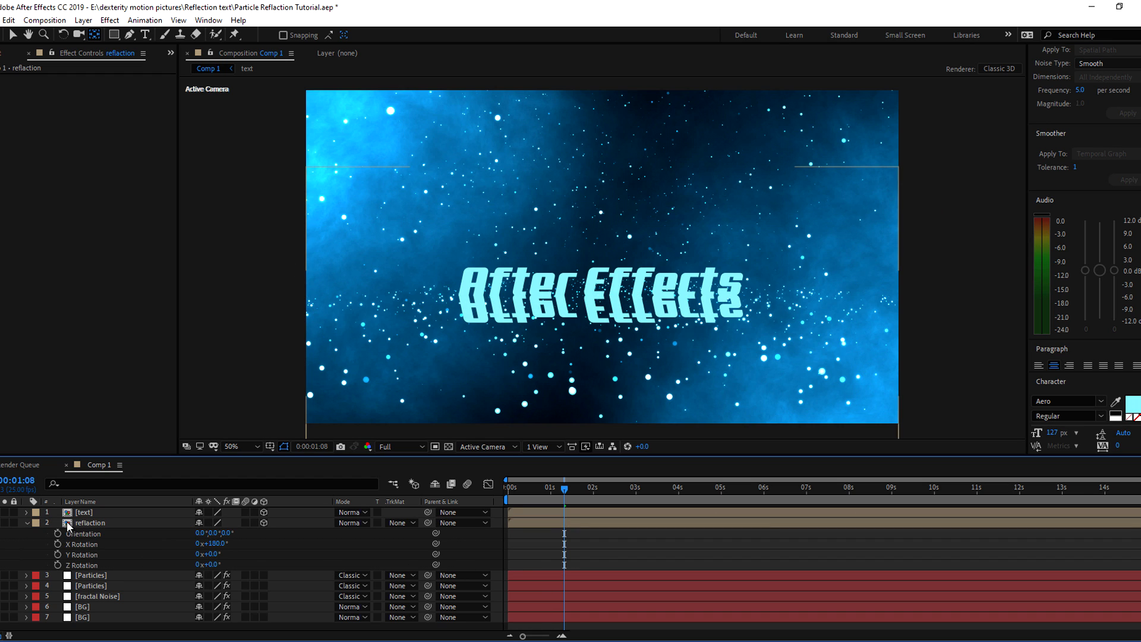
pyautogui.click(89, 525)
pyautogui.press('p')
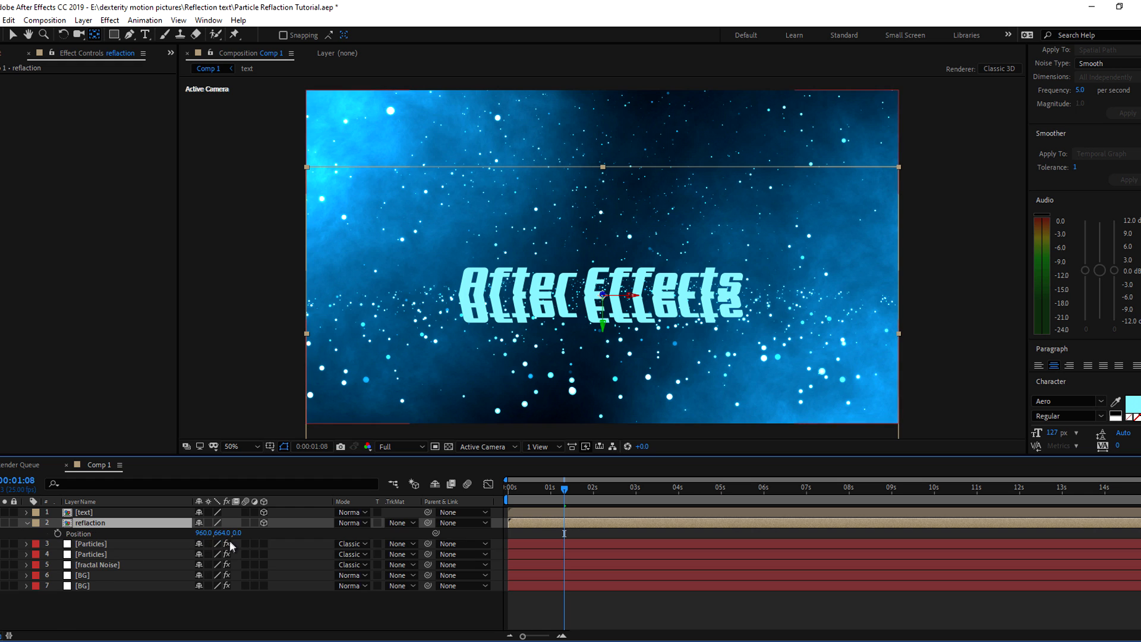
pyautogui.moveTo(219, 533); pyautogui.dragTo(226, 533)
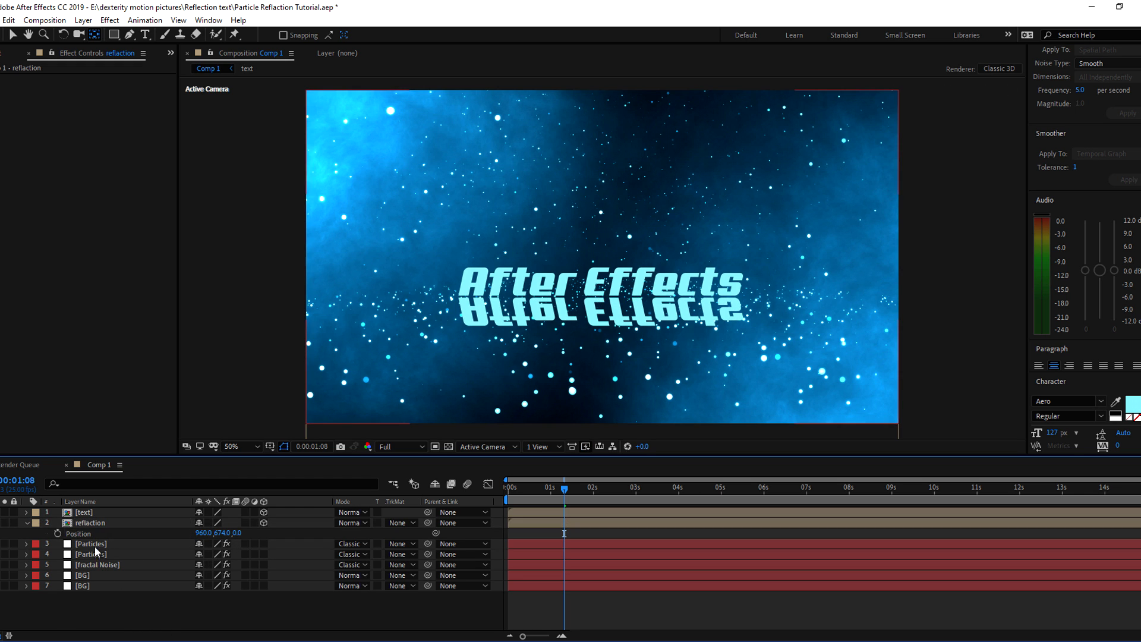
pyautogui.click(86, 523)
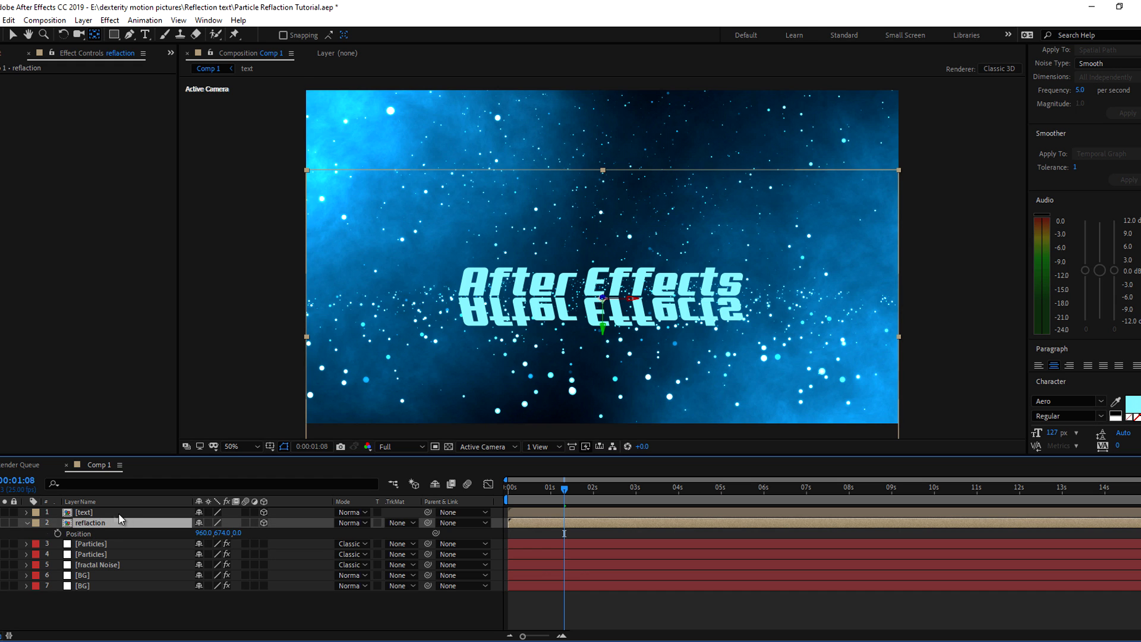
# Draw a rectangular mask around the mirrored text and set it to Subtract
pyautogui.click(115, 34)
pyautogui.press('/')
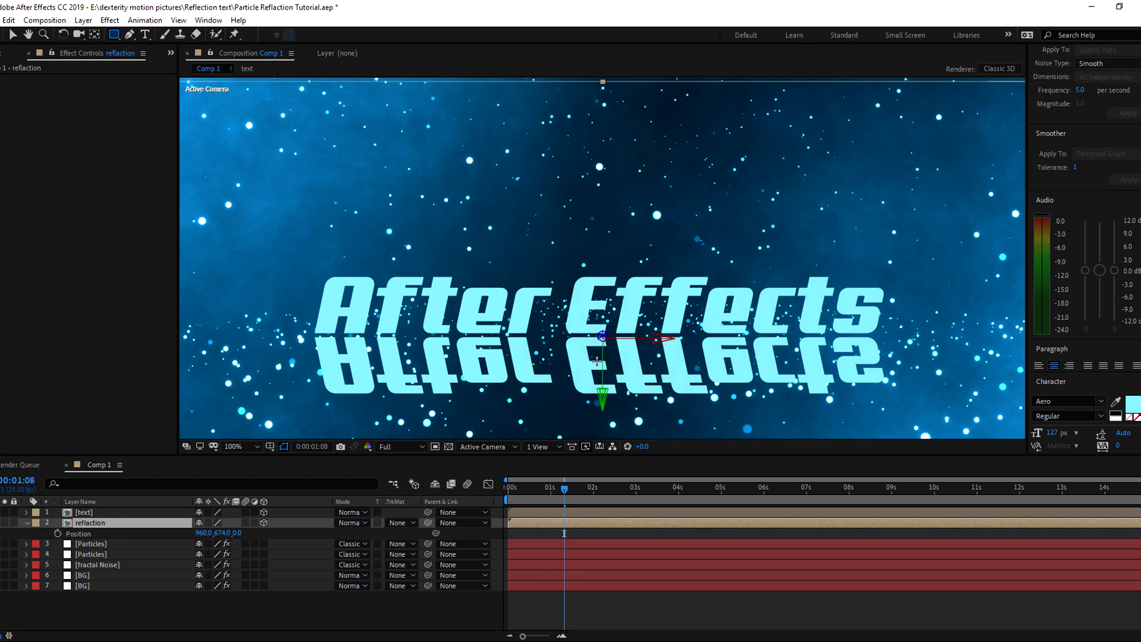
pyautogui.moveTo(273, 346); pyautogui.dragTo(913, 429)
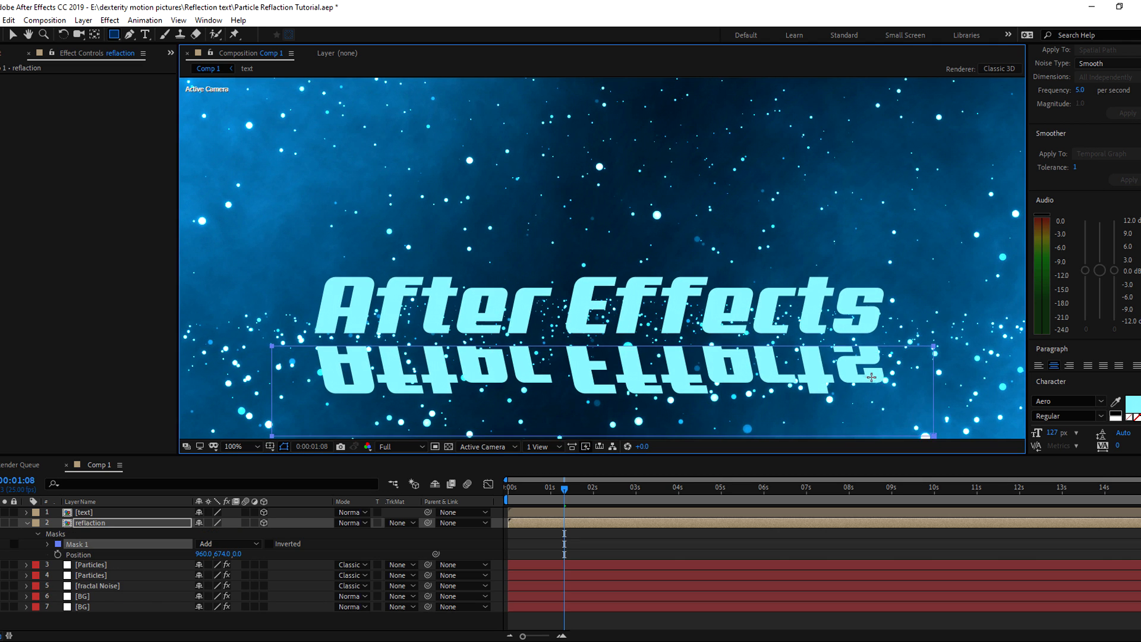
pyautogui.scroll(-2, 842, 366)
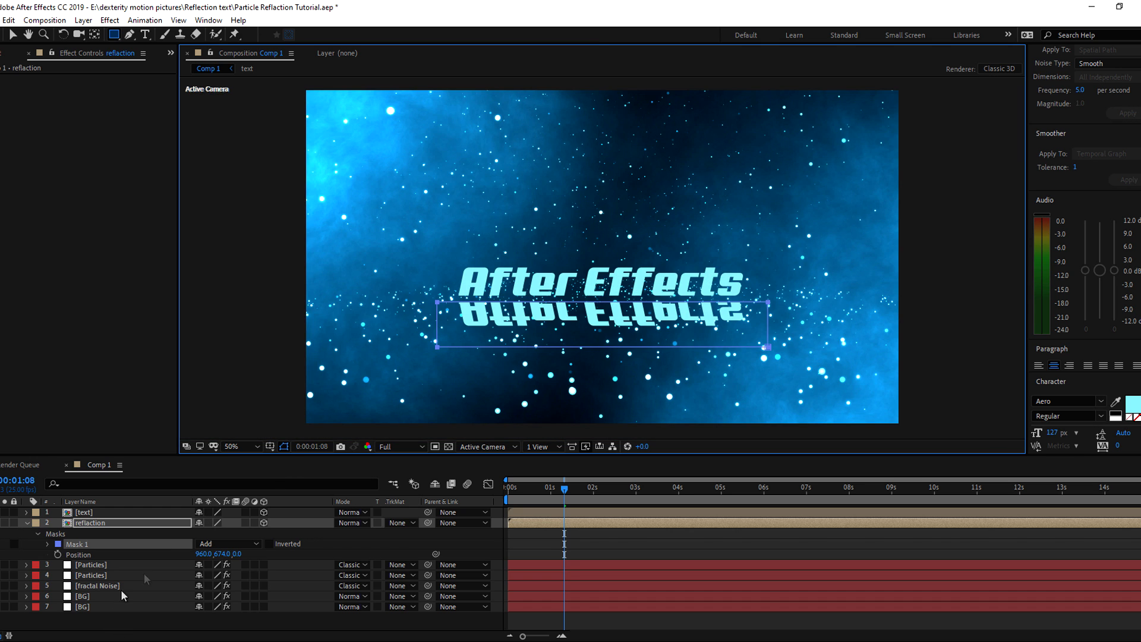
pyautogui.click(224, 545)
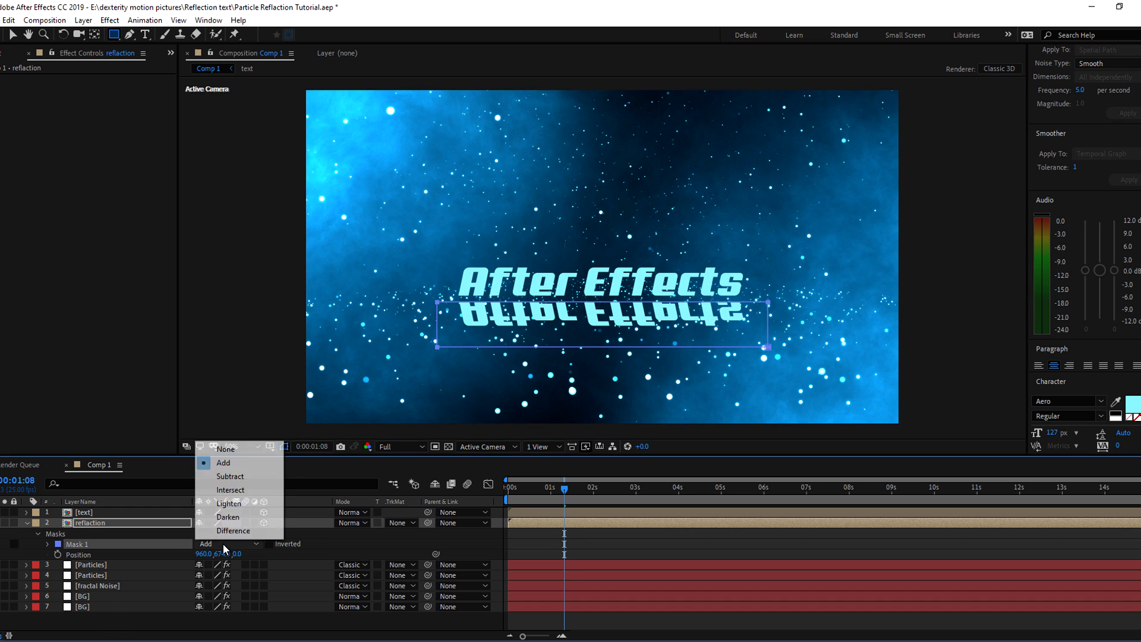
pyautogui.click(230, 476)
# Feather Mask 1 by about 84 pixels
pyautogui.click(109, 618)
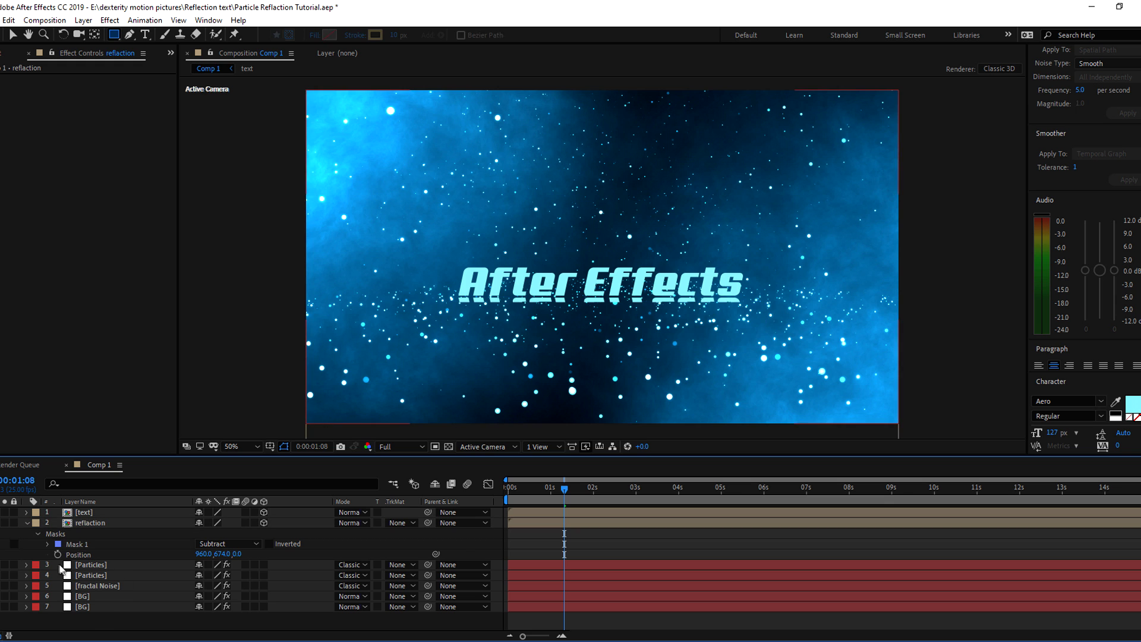
pyautogui.click(48, 543)
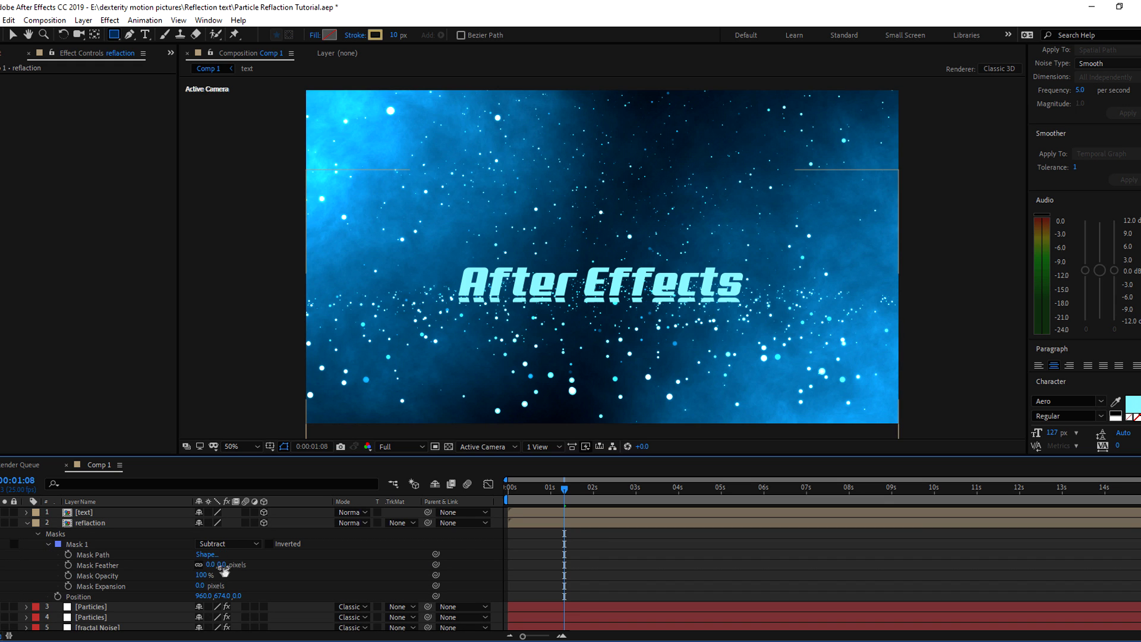
pyautogui.moveTo(223, 565); pyautogui.dragTo(269, 559)
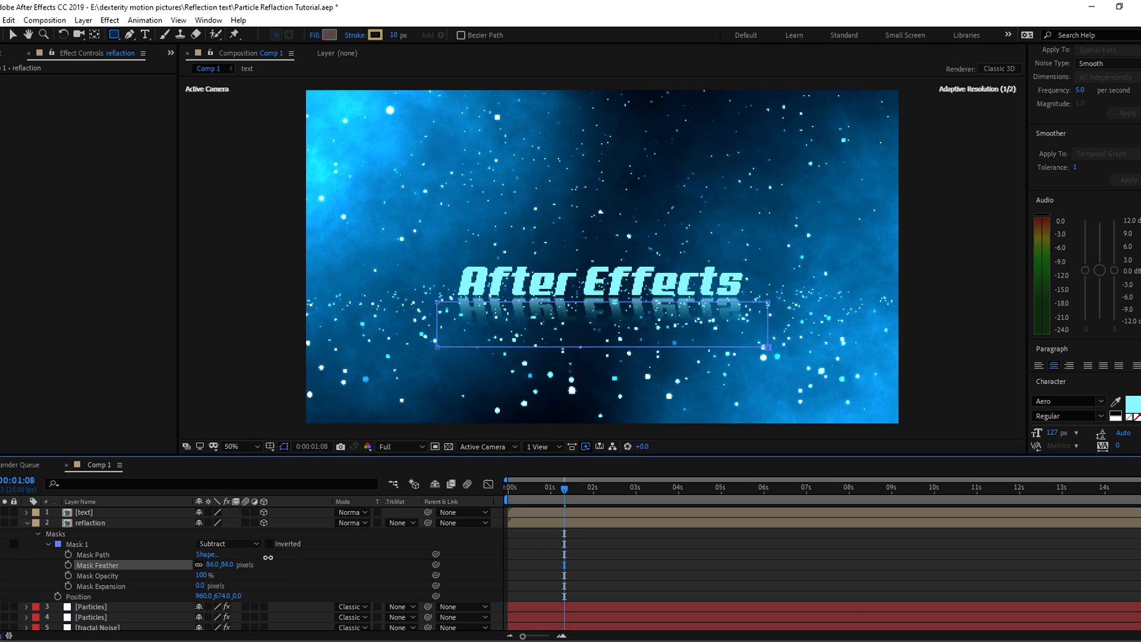
pyautogui.click(607, 554)
pyautogui.click(82, 554)
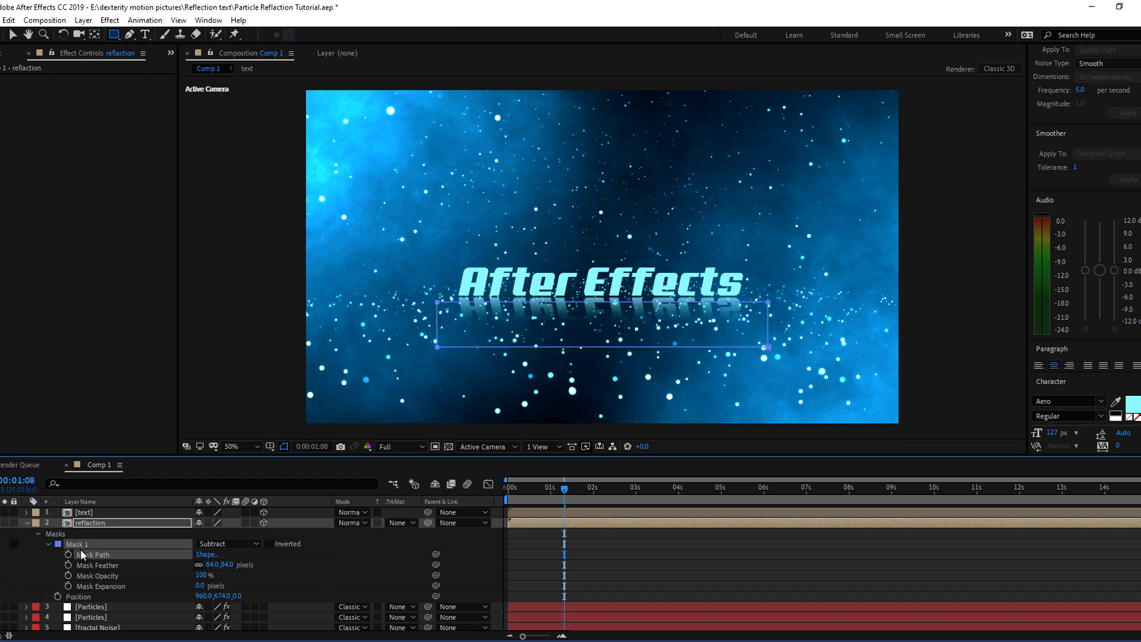
pyautogui.click(95, 564)
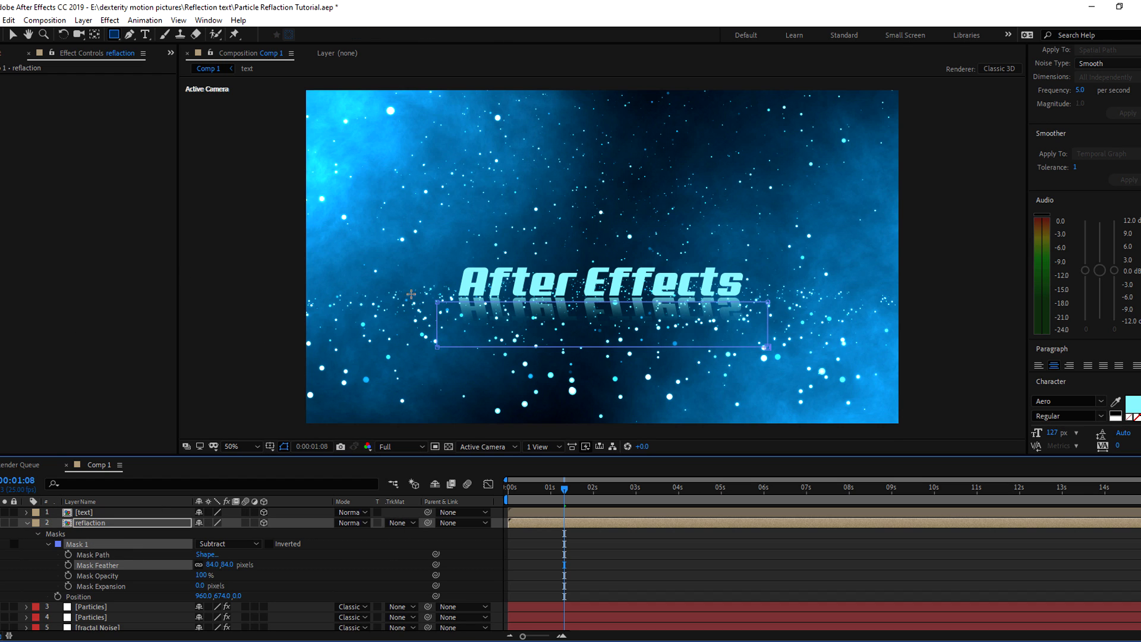
# Try widening the mask's left edge, then undo the change
pyautogui.click(16, 36)
pyautogui.click(425, 304)
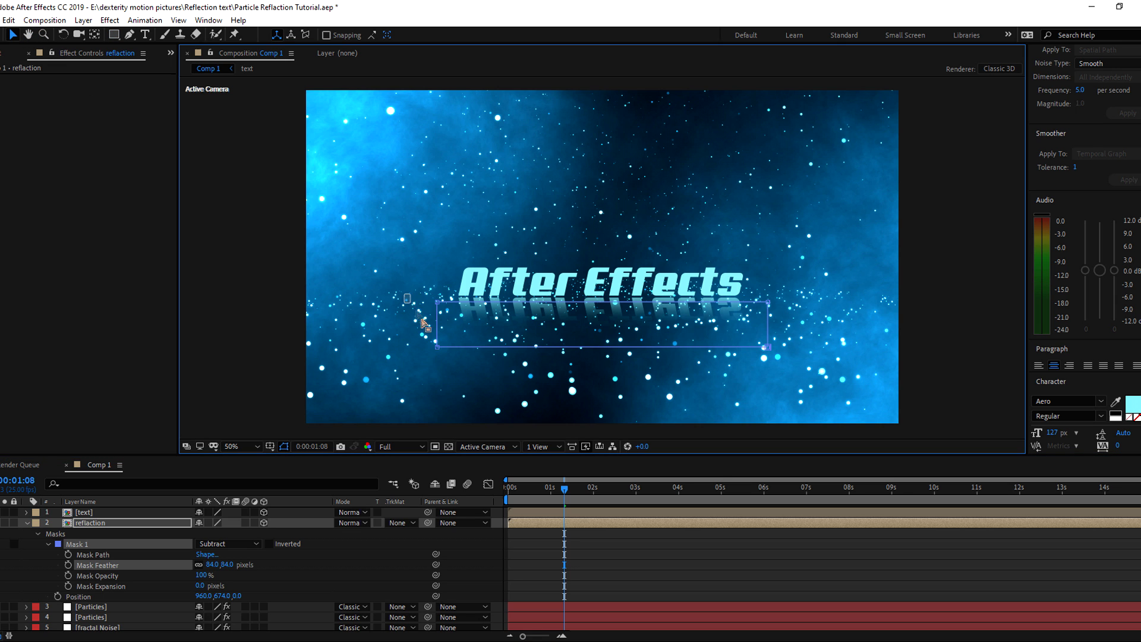
pyautogui.moveTo(437, 306); pyautogui.dragTo(364, 303)
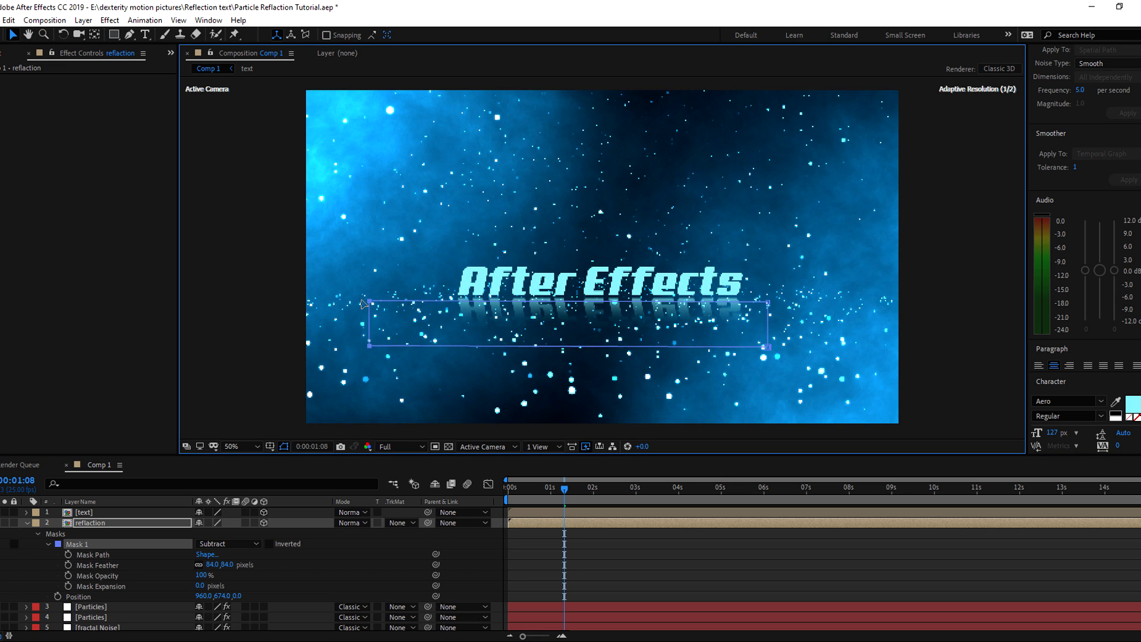
pyautogui.hotkey('ctrl', 'z')
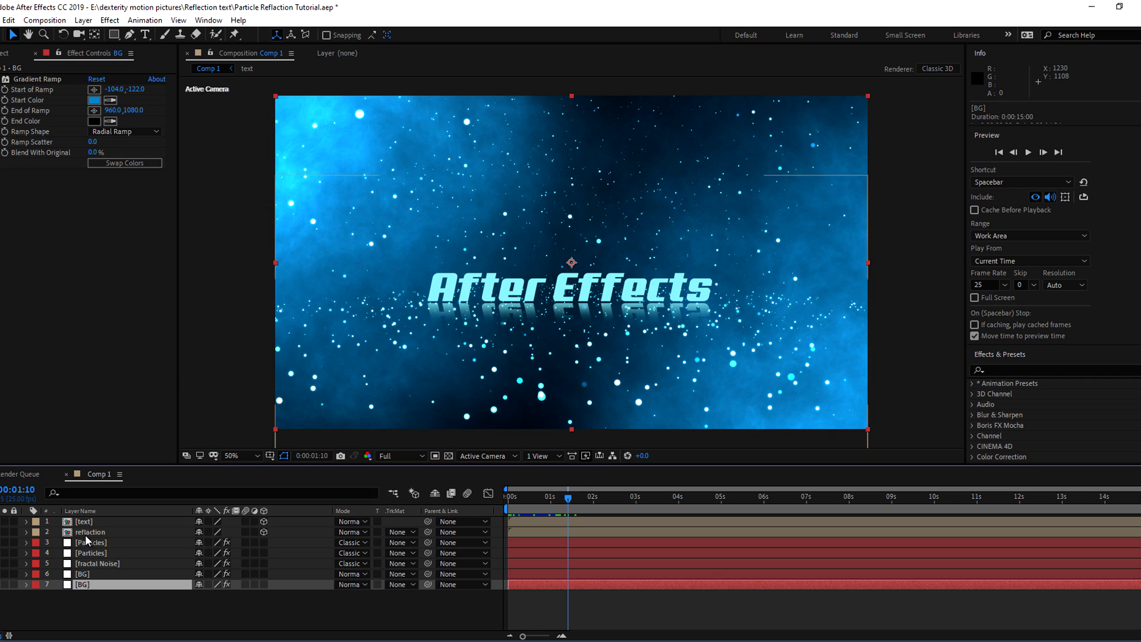
pyautogui.click(85, 534)
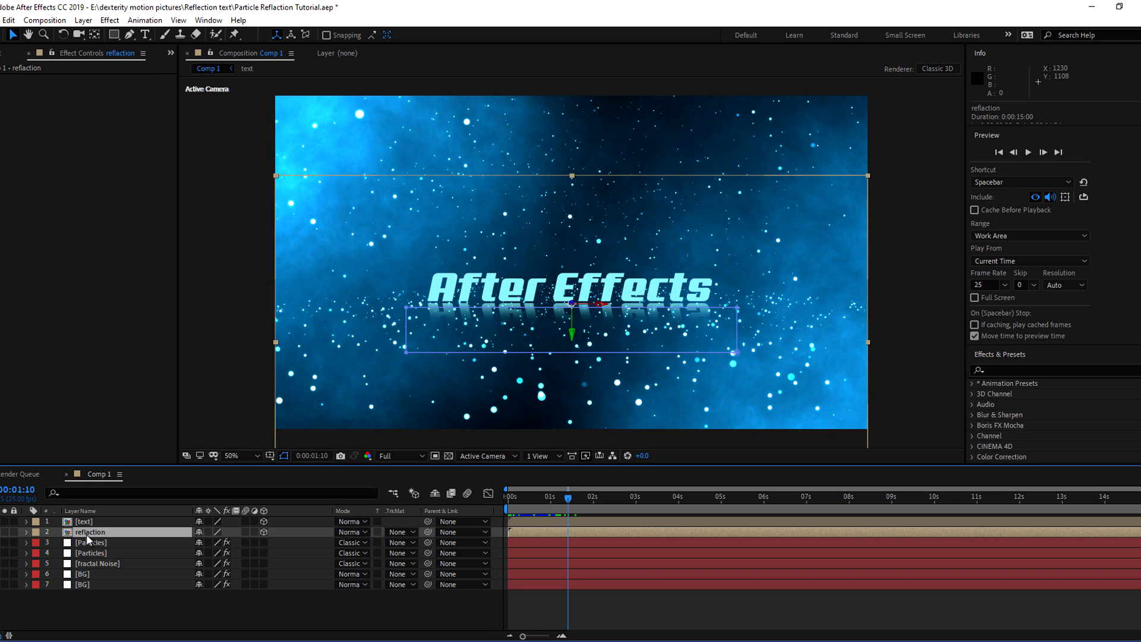
# Set the reflaction layer's Opacity to 60%
pyautogui.press('t')
pyautogui.click(204, 542)
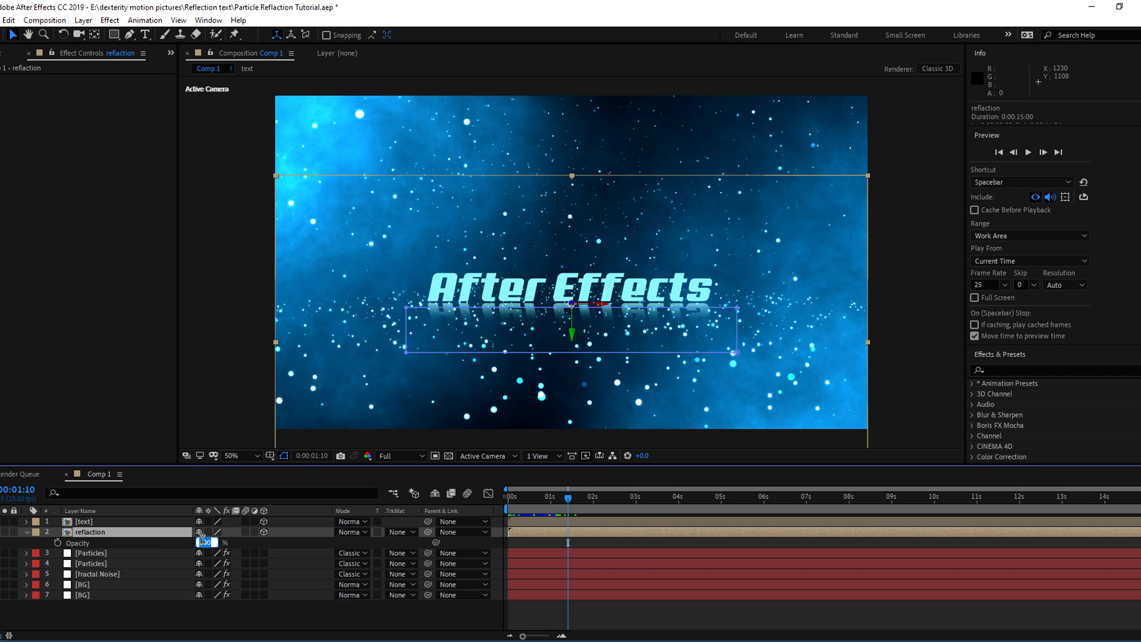
pyautogui.write('60')
pyautogui.click(169, 609)
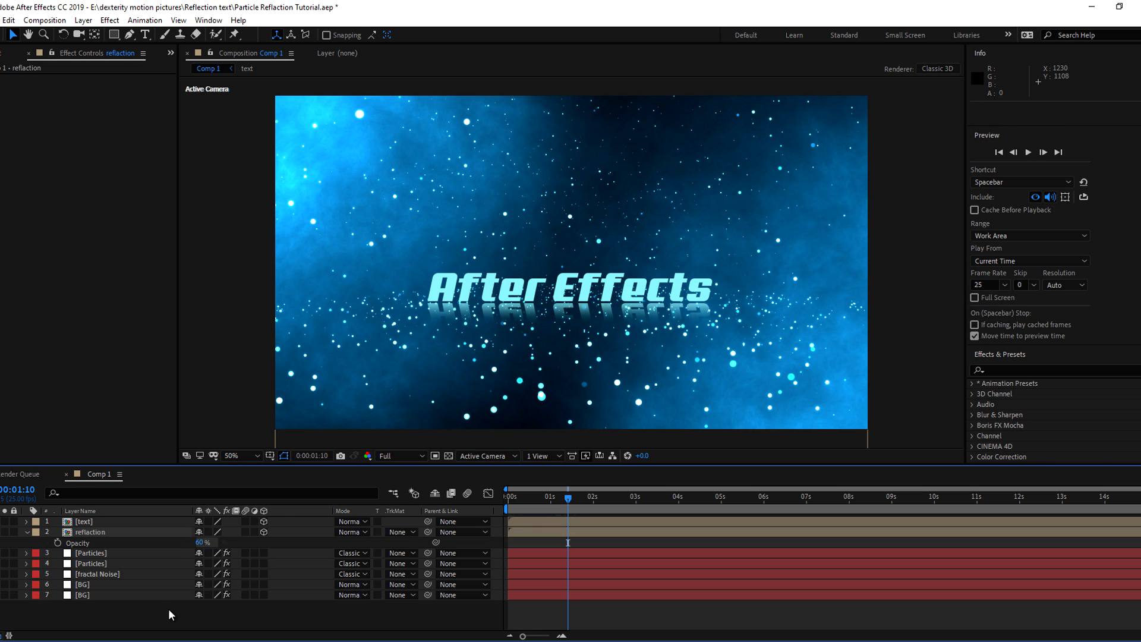
pyautogui.click(99, 532)
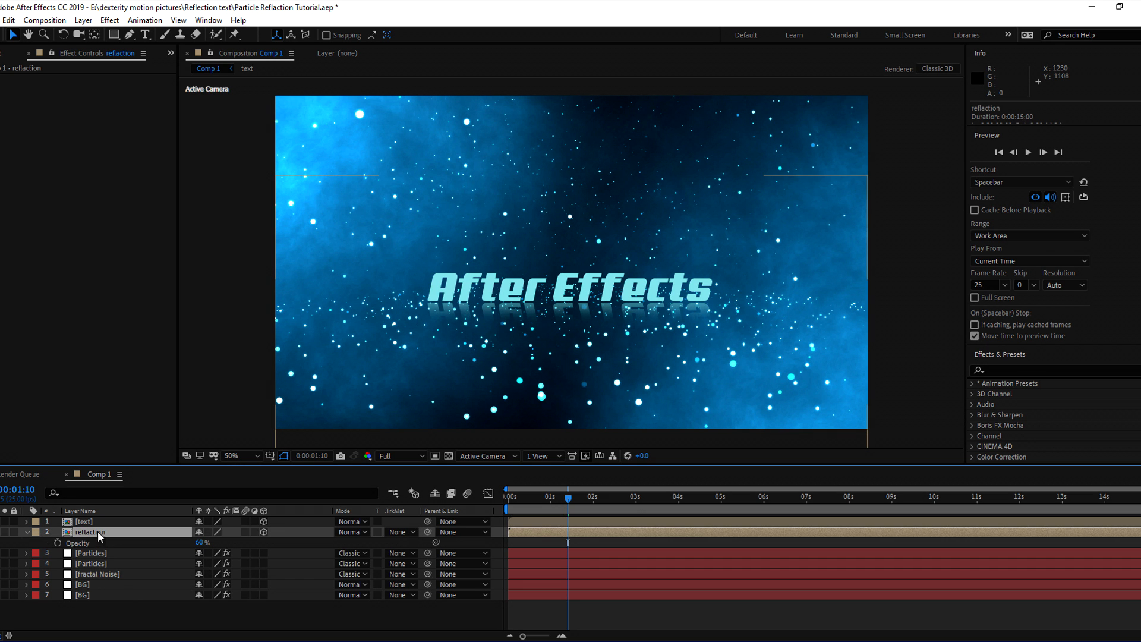
pyautogui.click(26, 531)
pyautogui.click(99, 610)
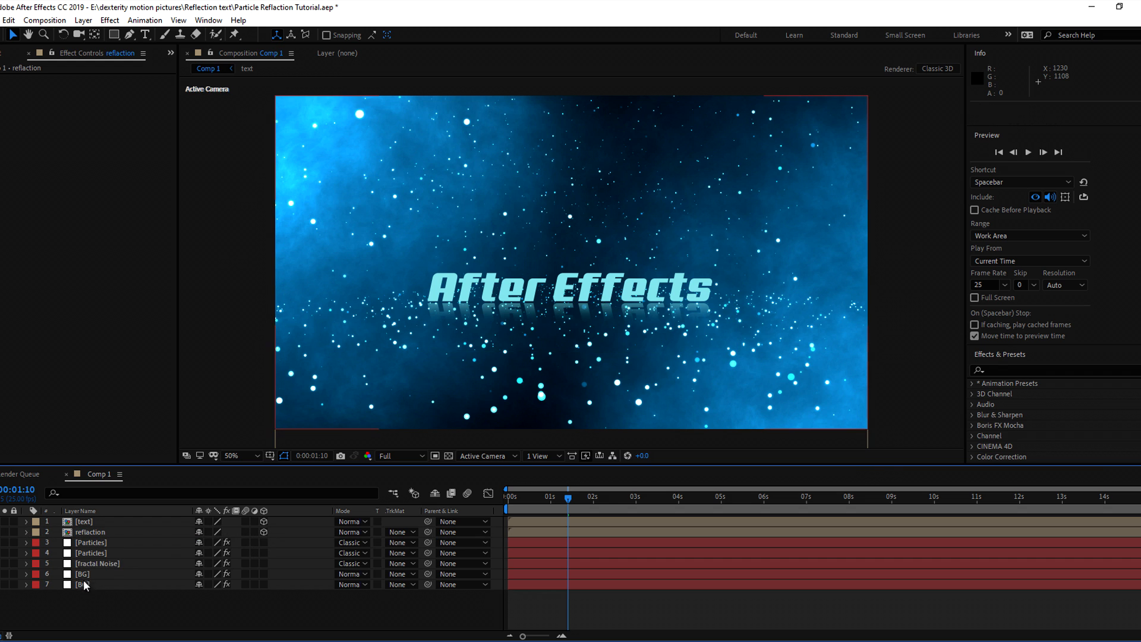
# Darken the BG Gradient Ramp start colour to deep blue 0A506D
pyautogui.click(83, 575)
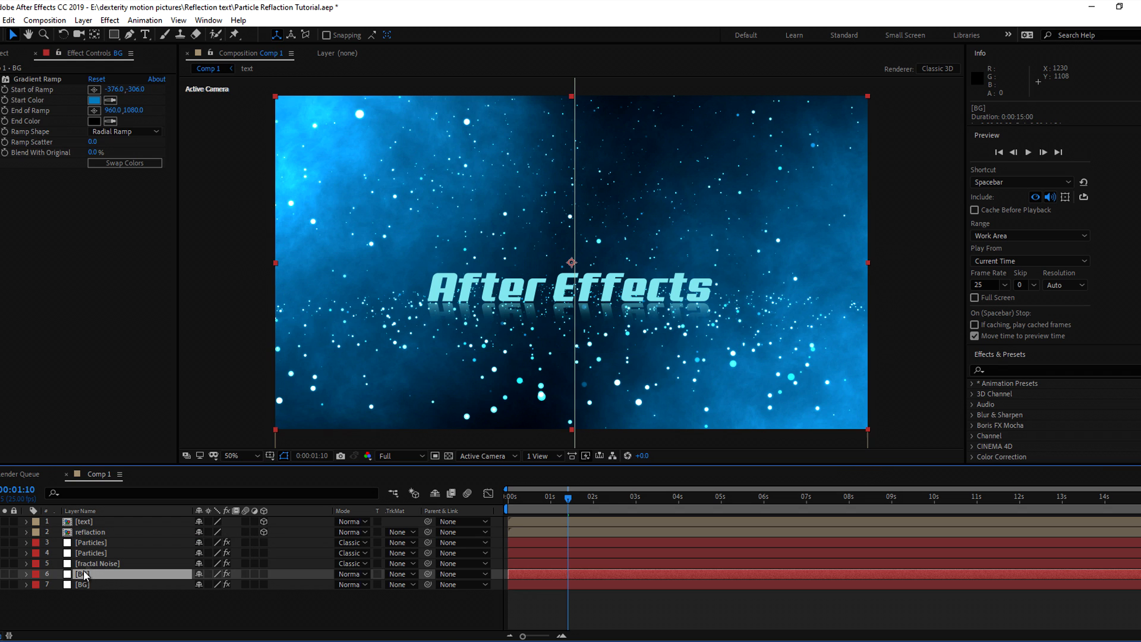
pyautogui.click(94, 101)
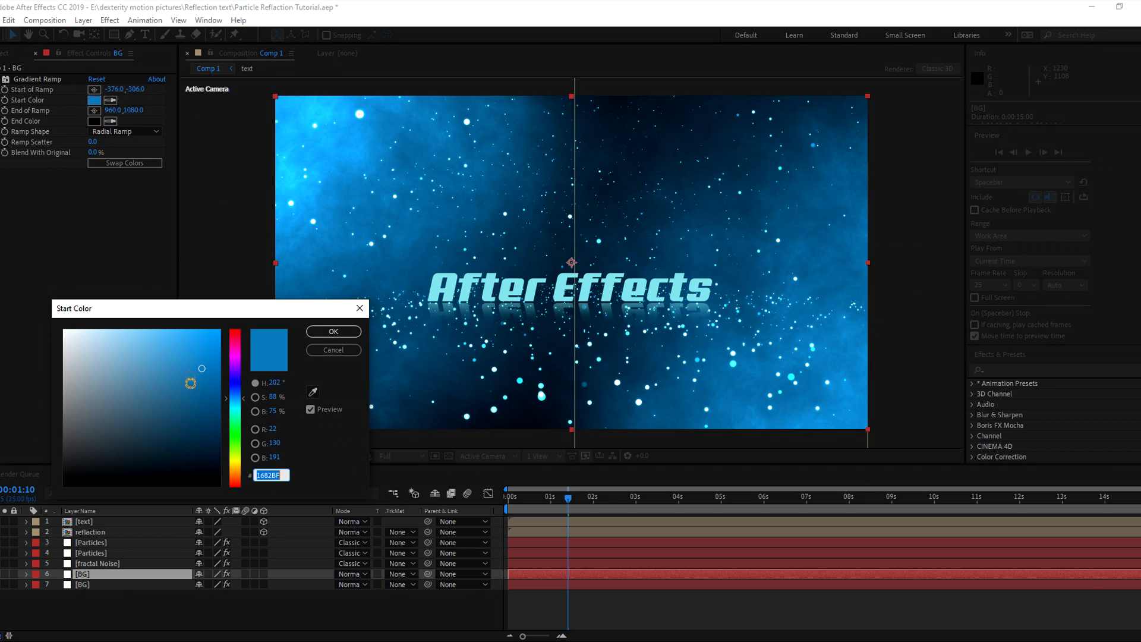
pyautogui.moveTo(201, 369); pyautogui.dragTo(205, 414)
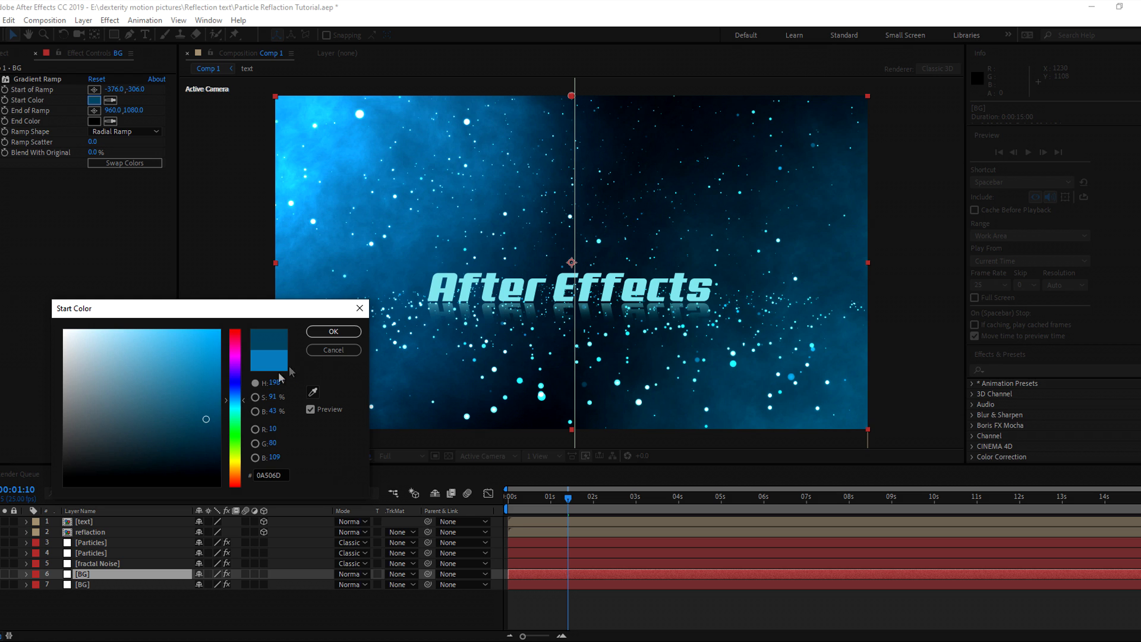
pyautogui.click(333, 331)
pyautogui.rightClick(403, 613)
pyautogui.moveTo(488, 480)
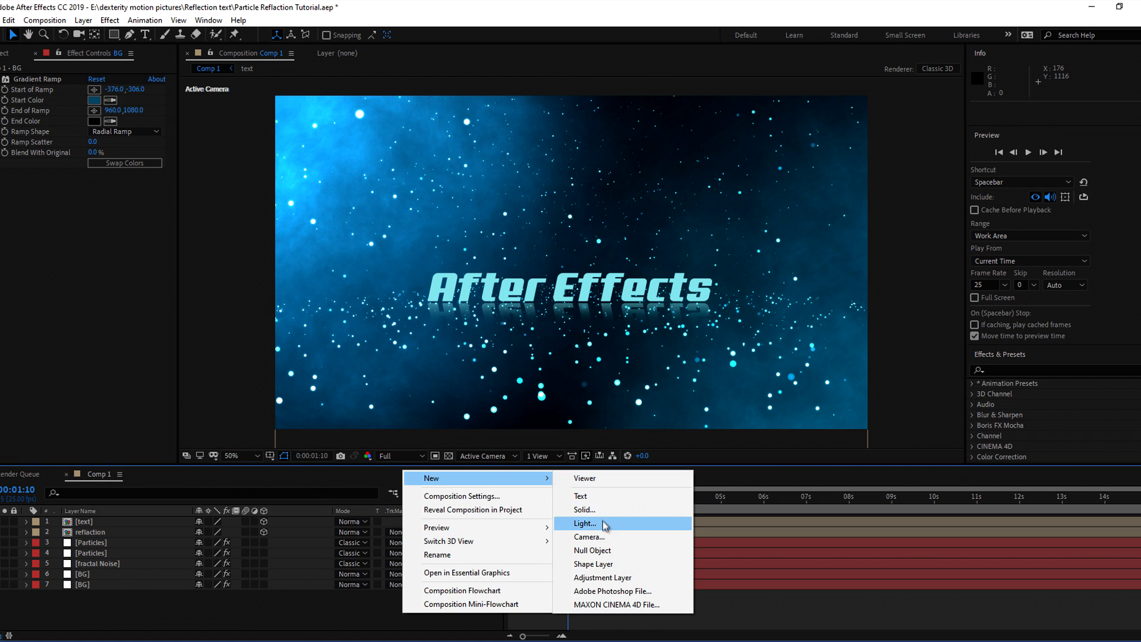
# Add Camera 1 using the 15mm lens preset
pyautogui.click(172, 621)
pyautogui.rightClick(167, 618)
pyautogui.moveTo(195, 484)
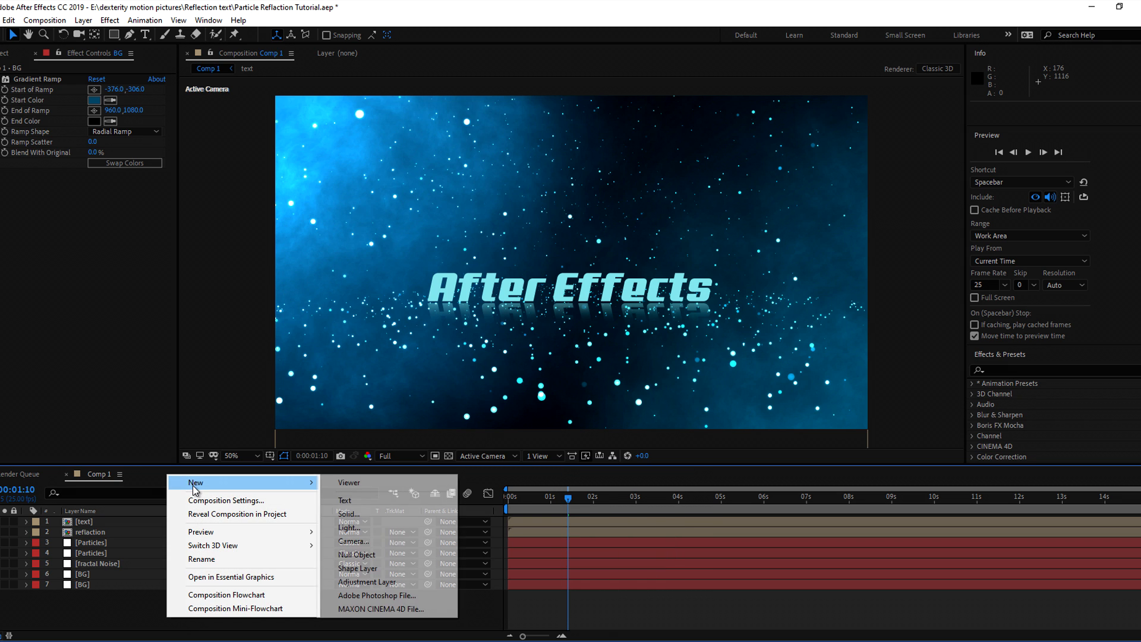
pyautogui.click(365, 545)
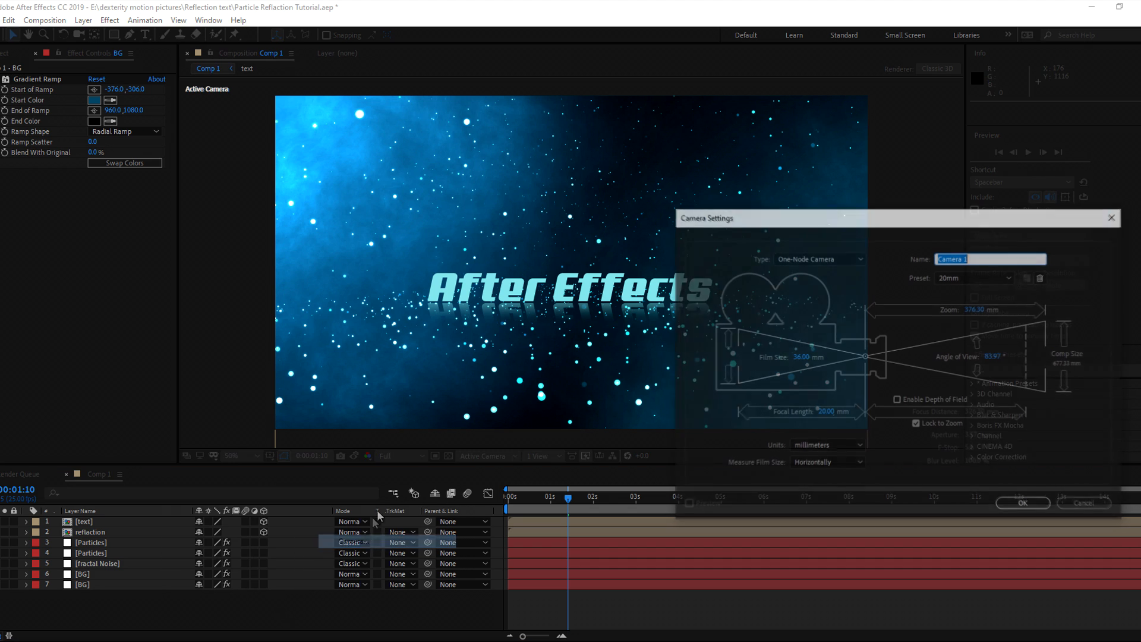
pyautogui.click(981, 281)
pyautogui.click(968, 303)
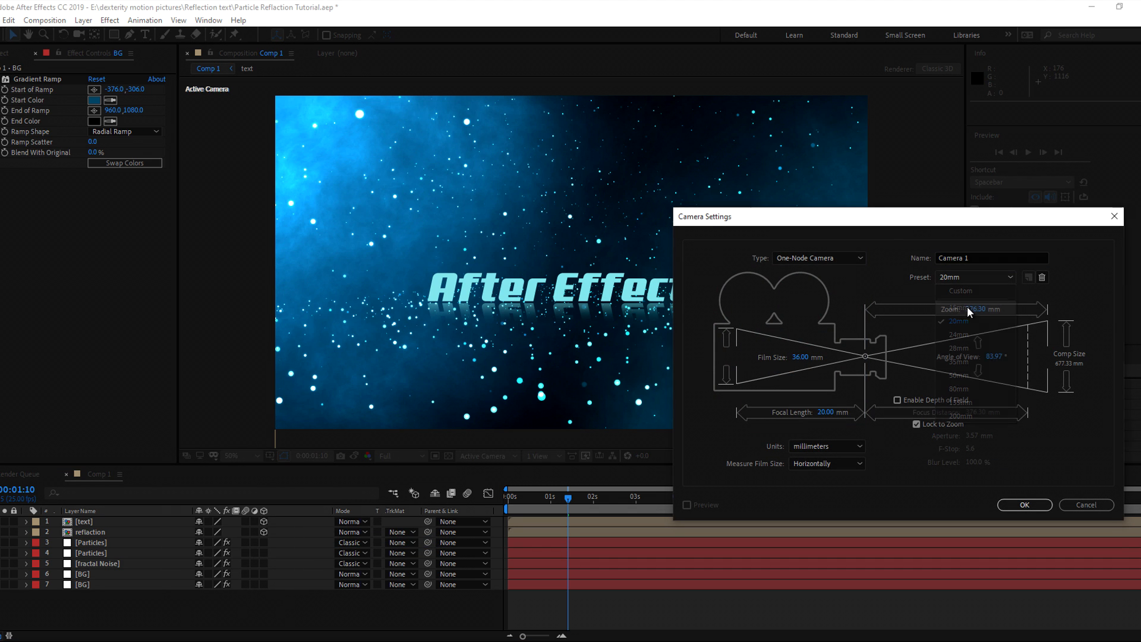
pyautogui.click(1007, 505)
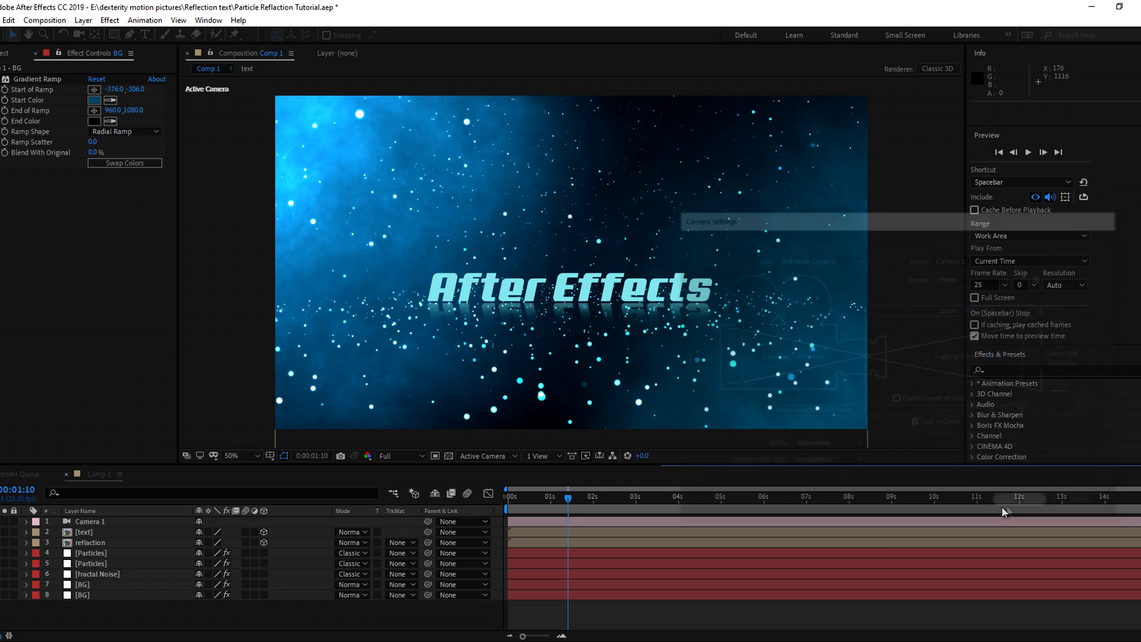
pyautogui.click(717, 622)
# Set a Camera 1 Position keyframe at 0:00:03:24 (960,540,-800)
pyautogui.moveTo(525, 497); pyautogui.dragTo(500, 498)
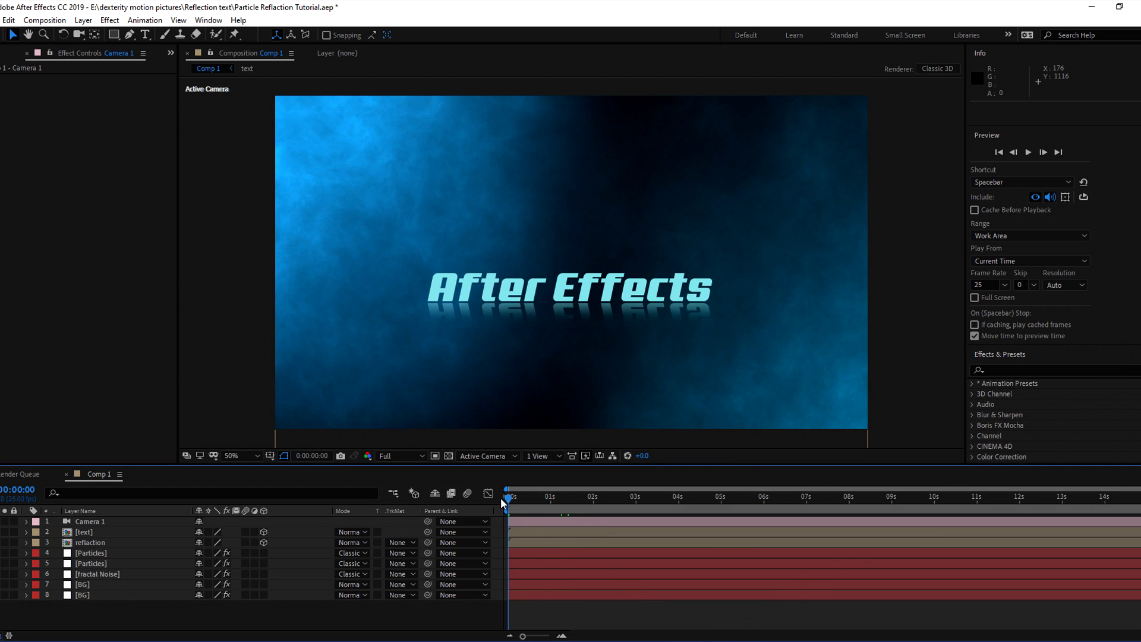
pyautogui.moveTo(525, 499); pyautogui.dragTo(680, 502)
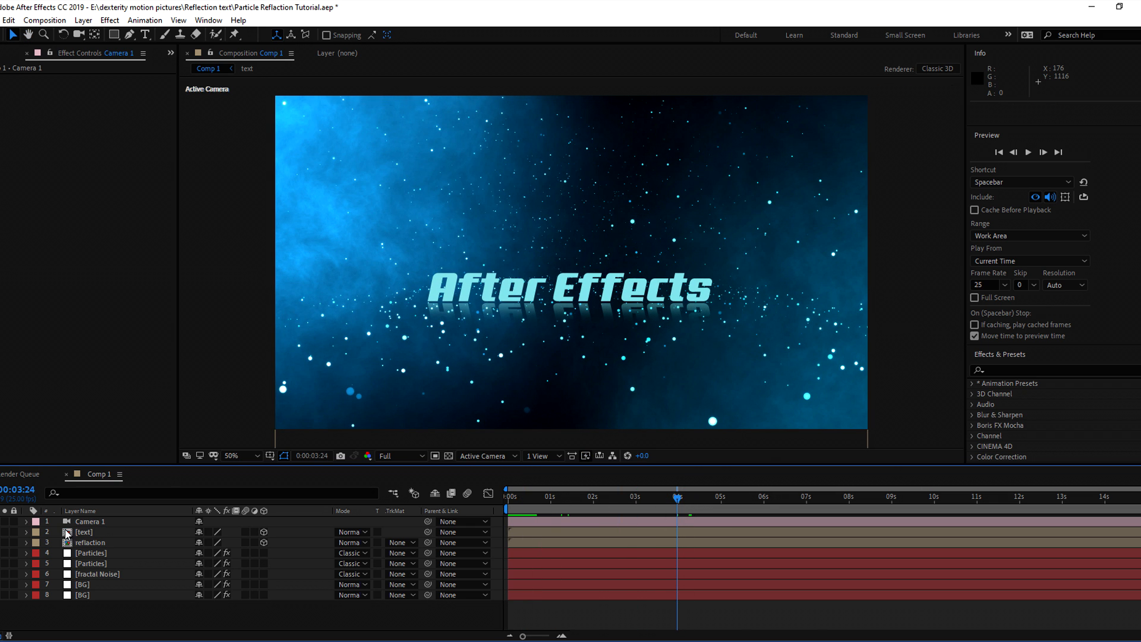
pyautogui.click(80, 522)
pyautogui.press('p')
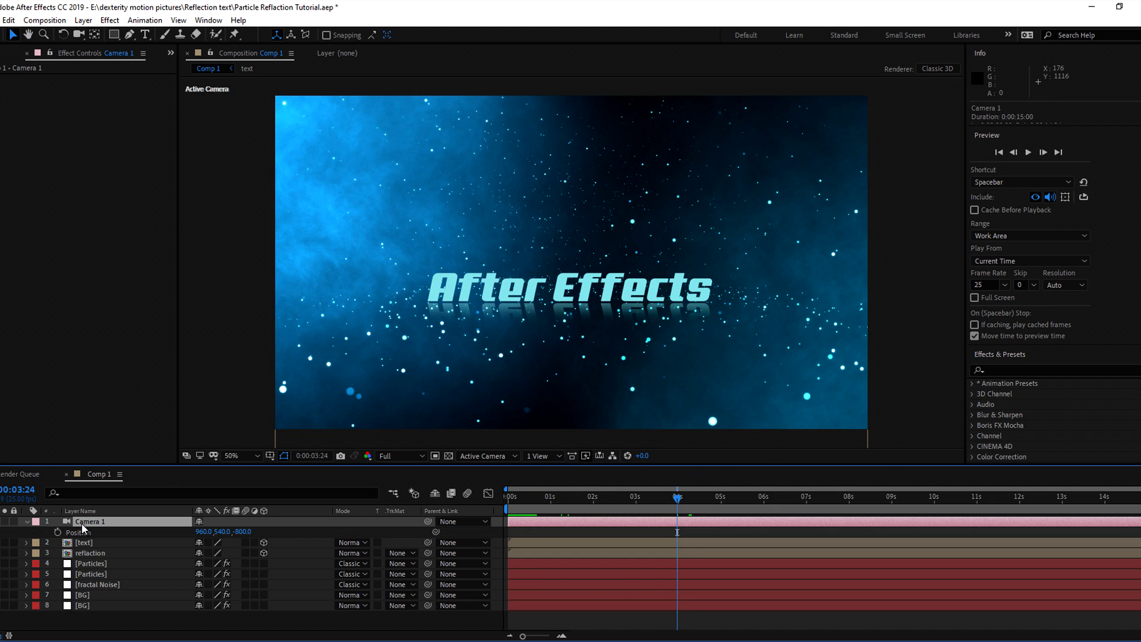
pyautogui.click(57, 532)
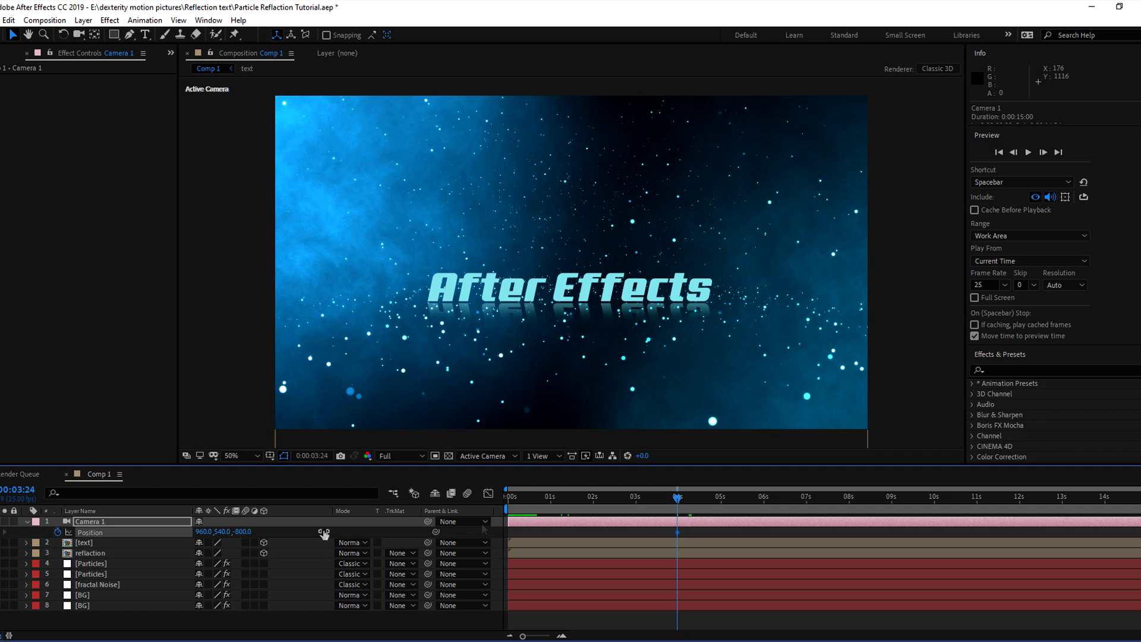
# Switch the viewer to 2 Views - Horizontal and pan the Top view to the camera
pyautogui.click(539, 456)
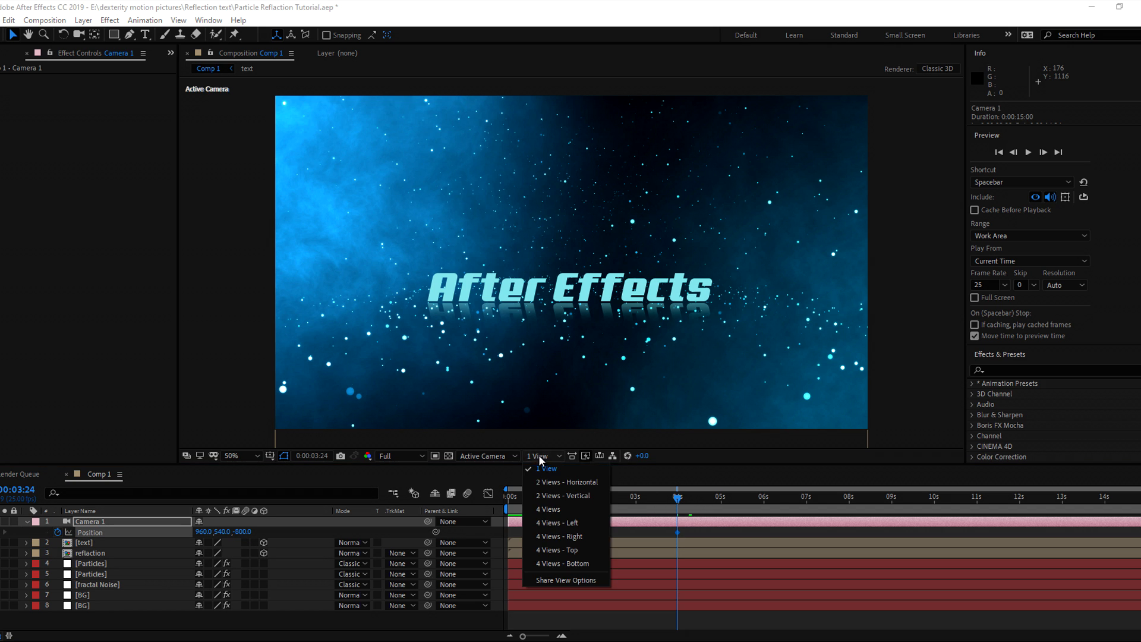
pyautogui.click(546, 479)
pyautogui.press('h')
pyautogui.moveTo(435, 224); pyautogui.dragTo(392, 257)
# At the first frame, move Camera 1 far to the left and preview the move
pyautogui.press('v')
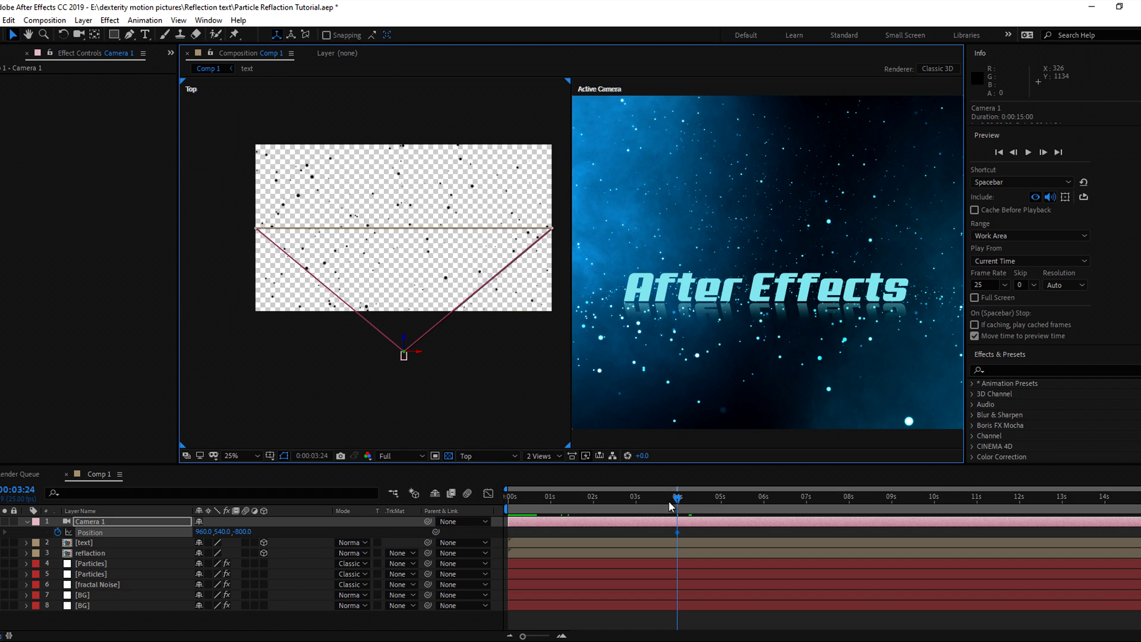
pyautogui.moveTo(680, 500); pyautogui.dragTo(510, 505)
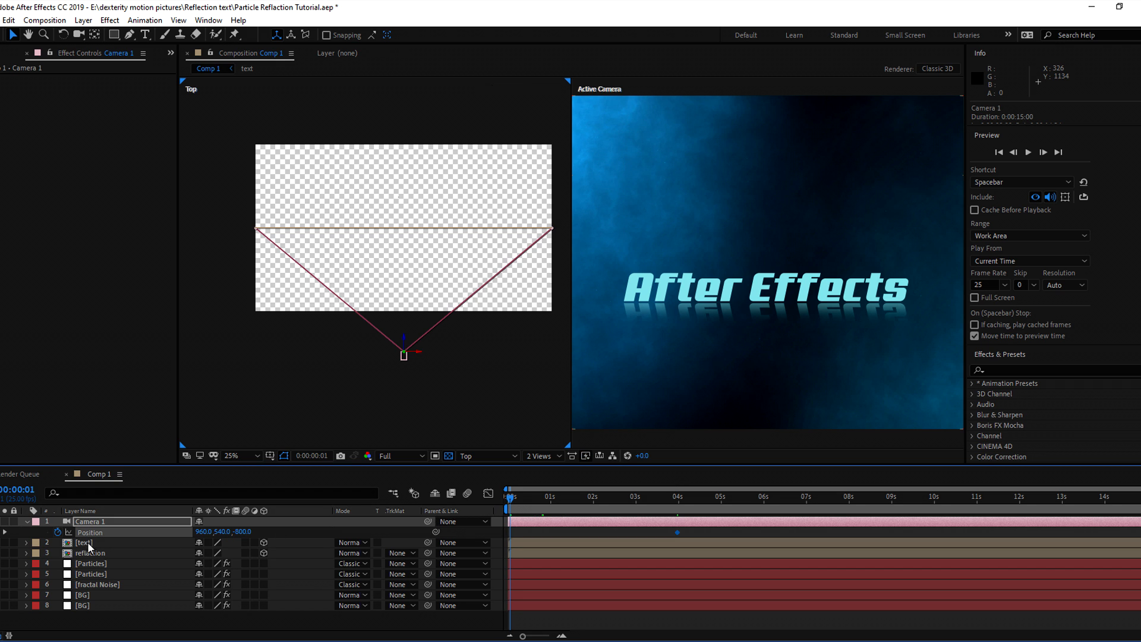
pyautogui.click(89, 522)
pyautogui.moveTo(417, 357); pyautogui.dragTo(218, 226)
pyautogui.press('space')
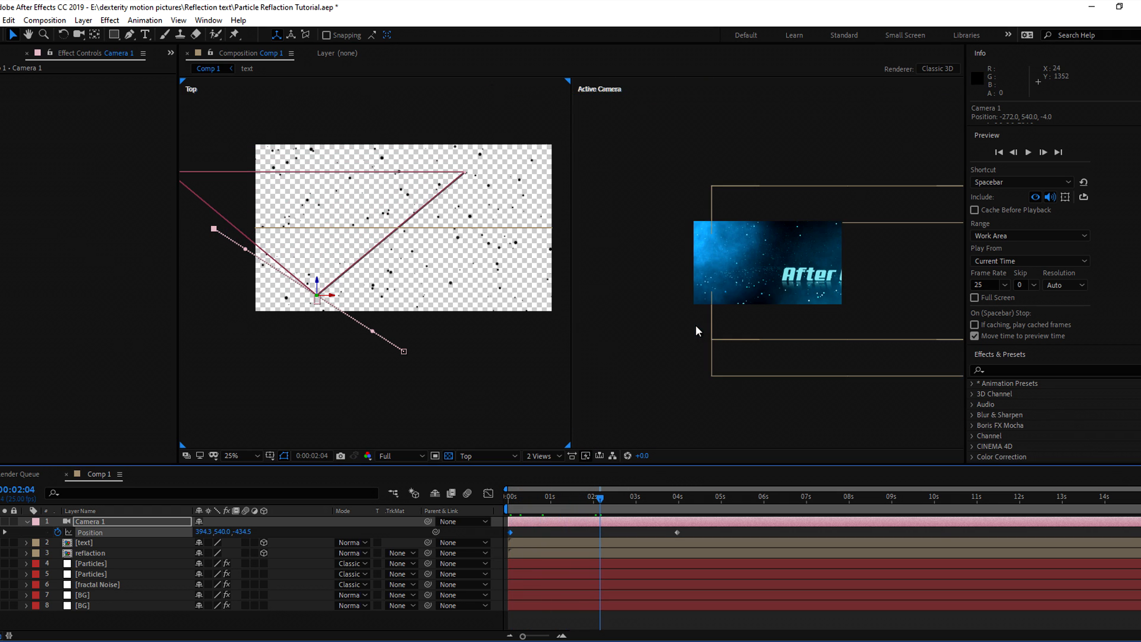
pyautogui.press('space')
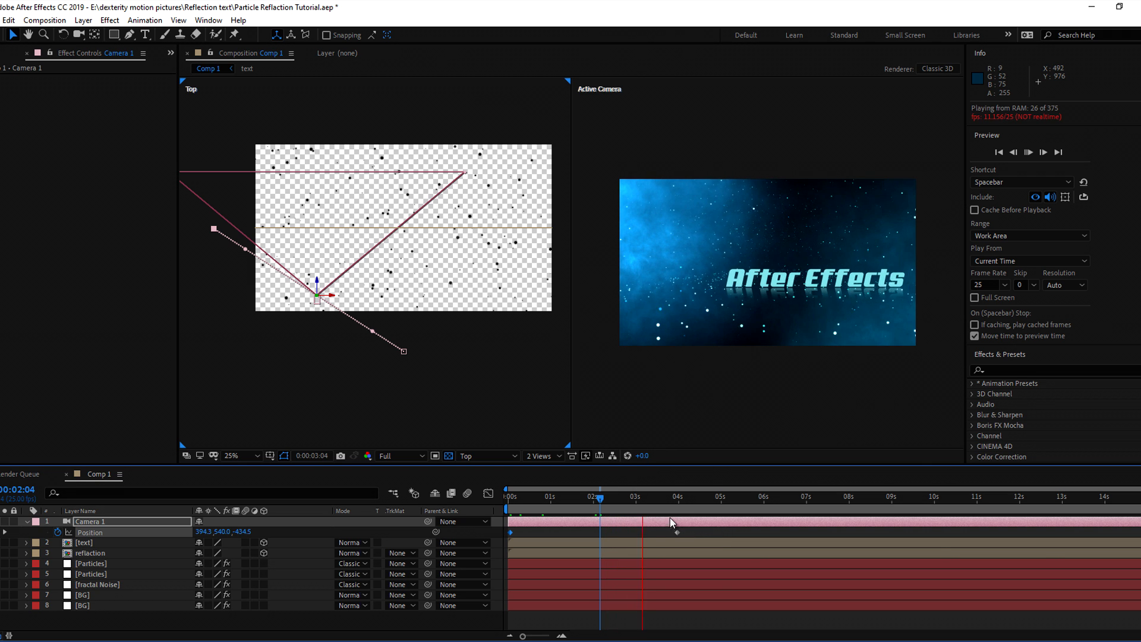
pyautogui.press('space')
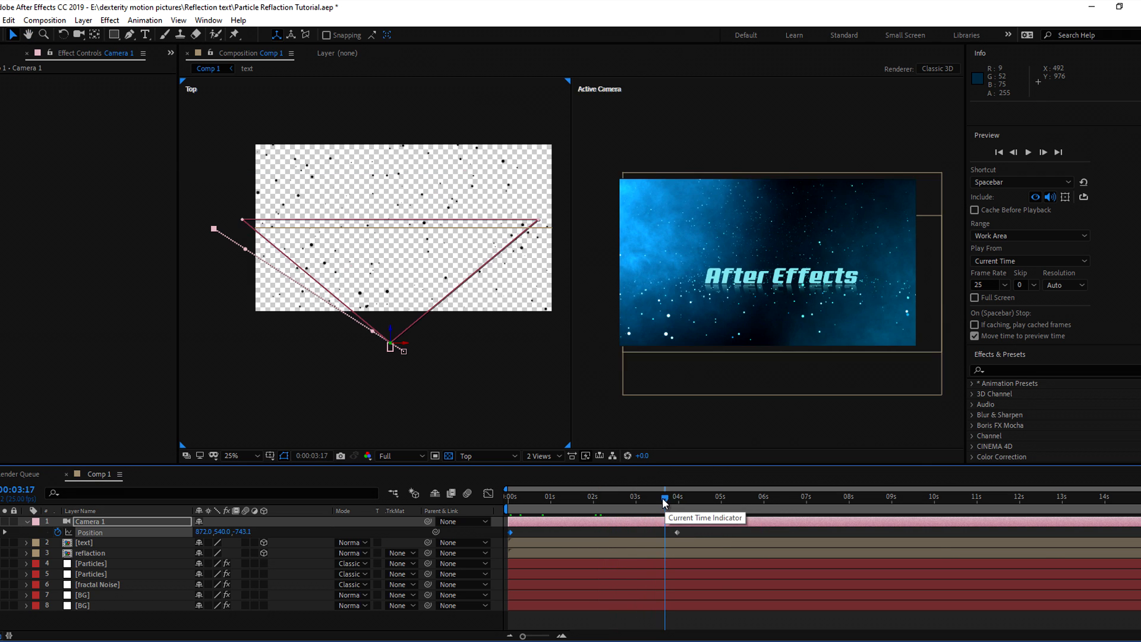
# Add a 0° Y Rotation keyframe for Camera 1 at 3:24
pyautogui.moveTo(664, 498); pyautogui.dragTo(661, 522)
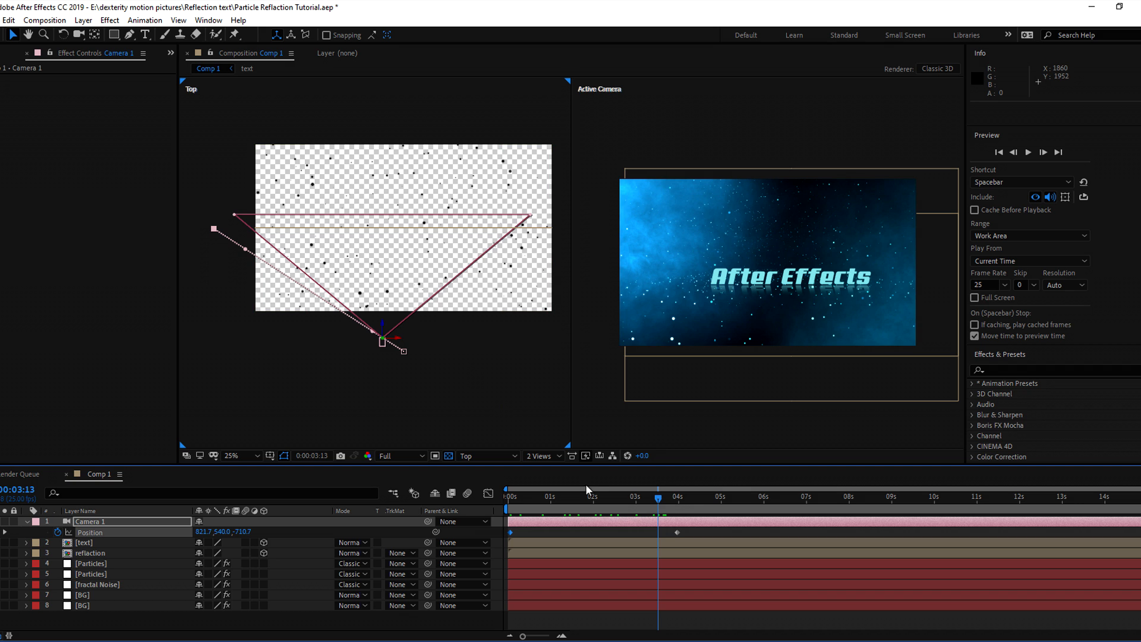
pyautogui.moveTo(661, 498); pyautogui.dragTo(682, 508)
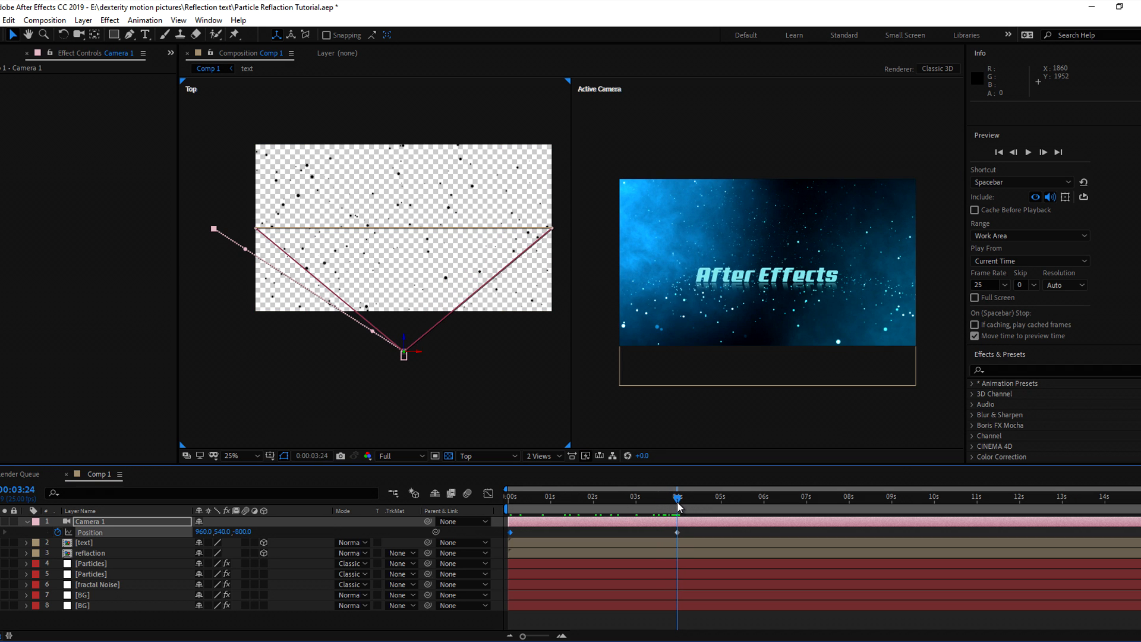
pyautogui.click(677, 528)
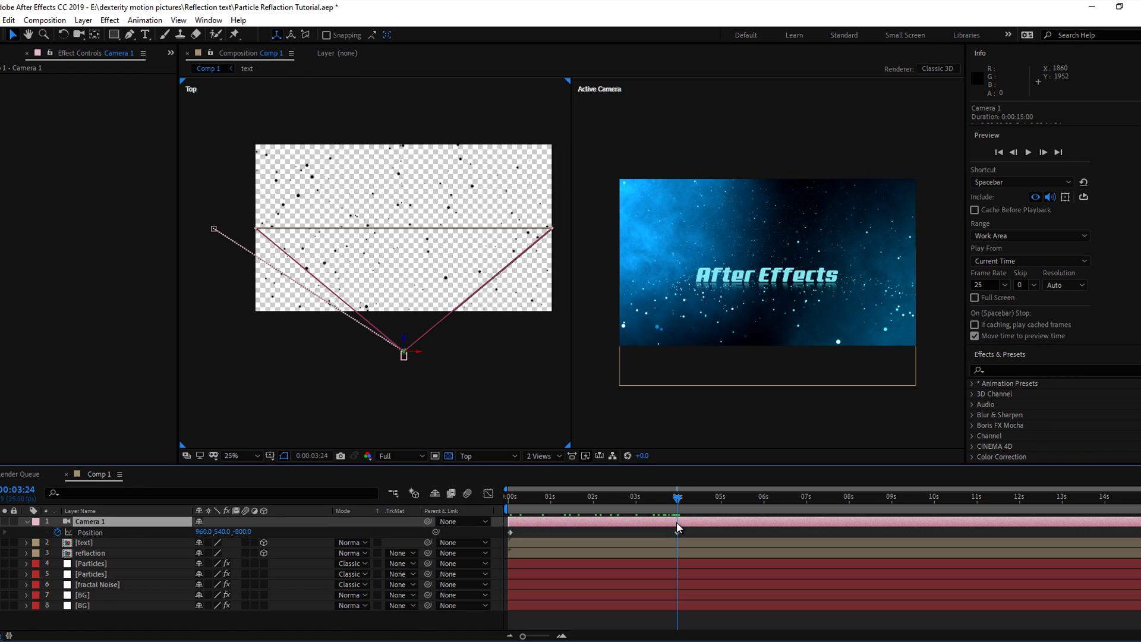
pyautogui.press('r')
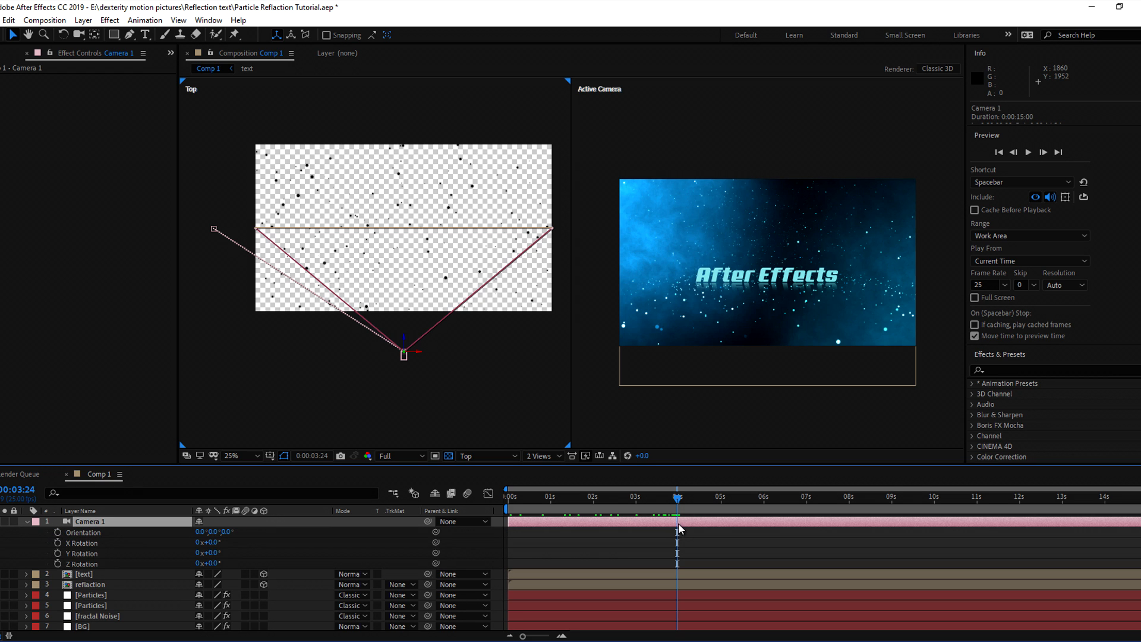
pyautogui.click(57, 553)
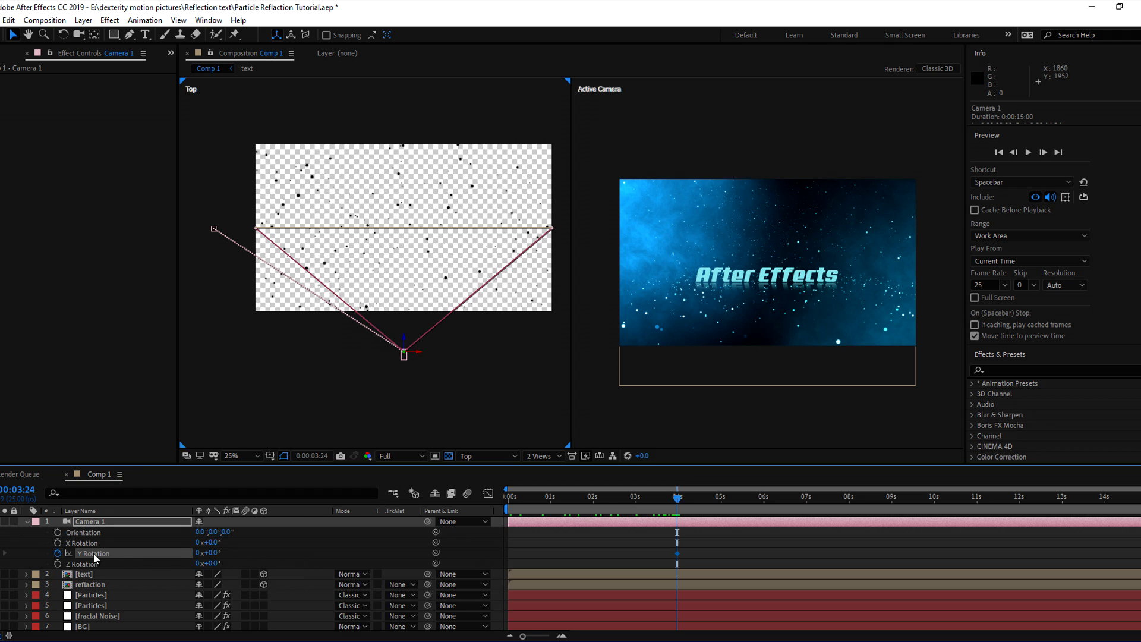
pyautogui.click(510, 511)
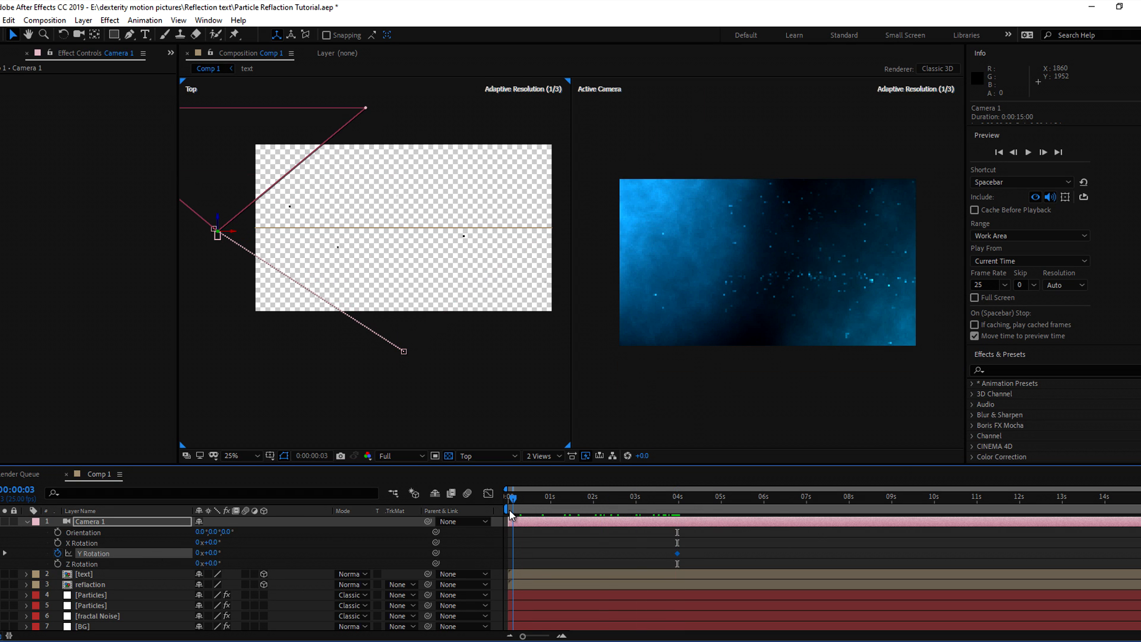
# Set Camera 1's starting Y Rotation to 90° and center the camera in the Top view
pyautogui.moveTo(218, 552); pyautogui.dragTo(269, 561)
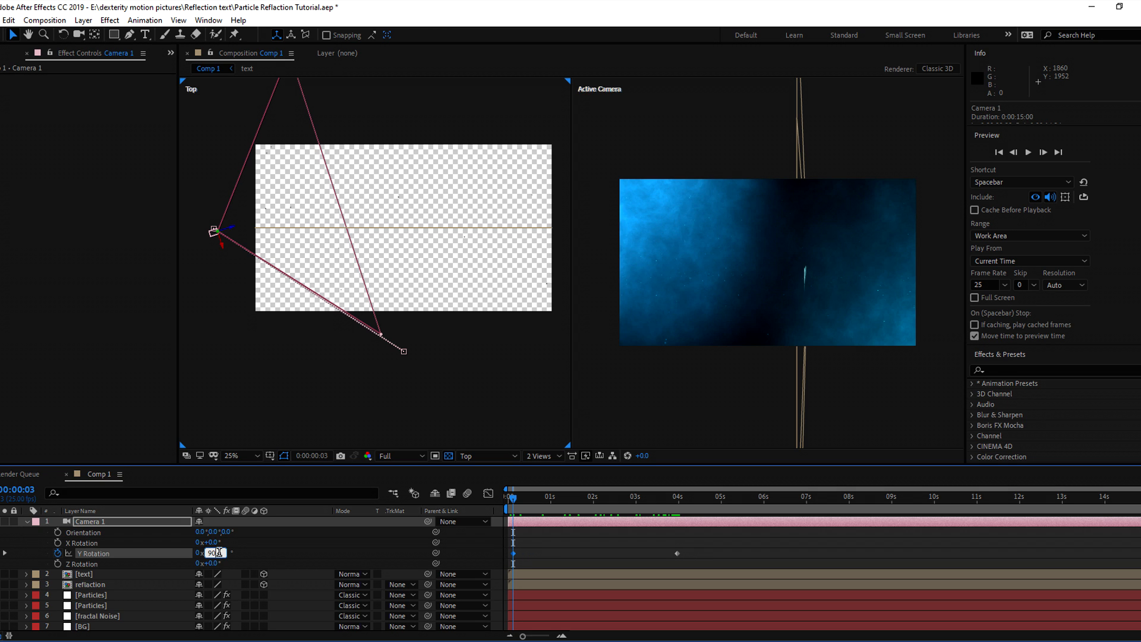
pyautogui.click(283, 541)
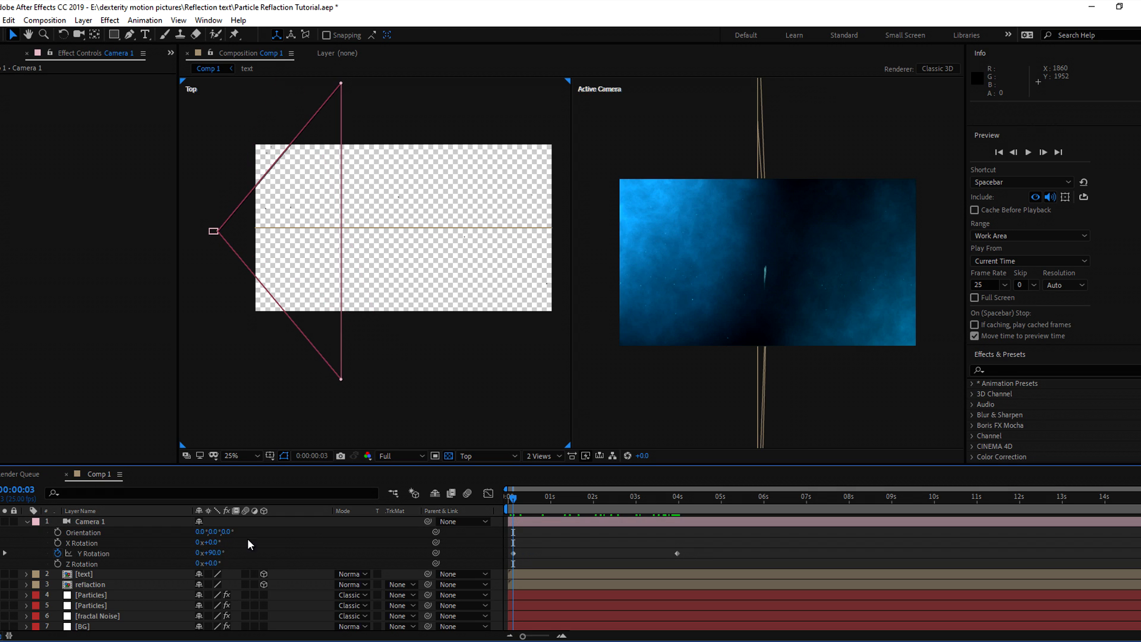
pyautogui.click(90, 523)
pyautogui.scroll(2, 251, 225)
pyautogui.moveTo(250, 224); pyautogui.dragTo(395, 260)
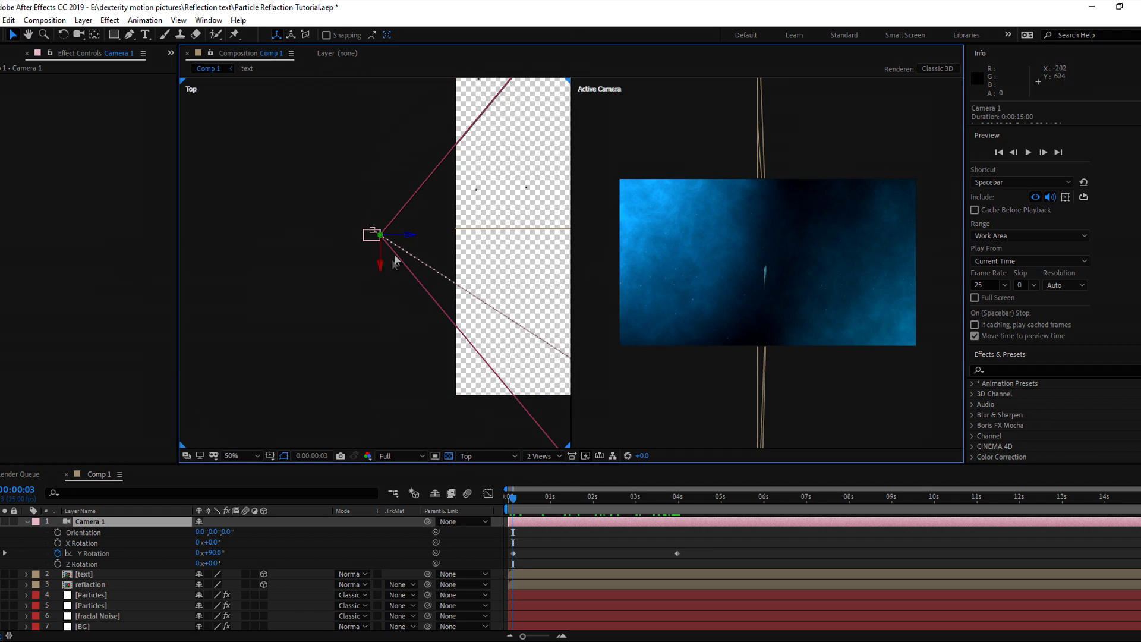
# Move the 90° Y Rotation keyframe to frame 1 and preview the camera swing
pyautogui.click(526, 521)
pyautogui.press('u')
pyautogui.moveTo(523, 636); pyautogui.dragTo(542, 636)
pyautogui.moveTo(525, 542); pyautogui.dragTo(515, 542)
pyautogui.moveTo(526, 498); pyautogui.dragTo(509, 497)
pyautogui.press('space')
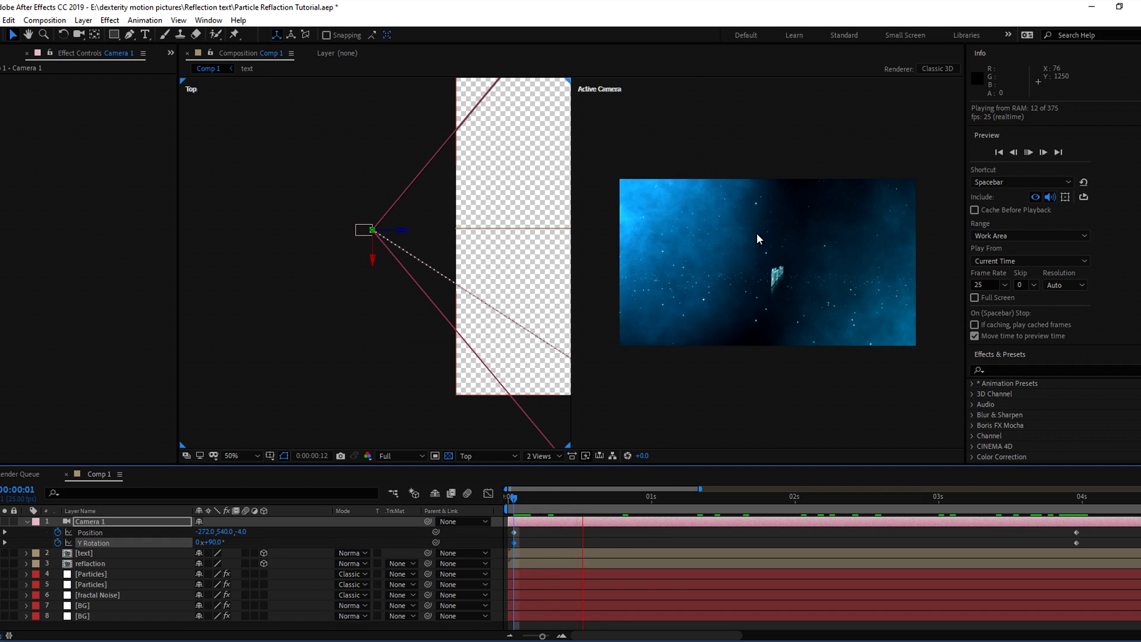
pyautogui.press('space')
# Shift the camera's start position further left to X -476, preview, and switch to 1 View
pyautogui.scroll(-3, 425, 253)
pyautogui.moveTo(652, 500); pyautogui.dragTo(518, 507)
pyautogui.scroll(4, 381, 239)
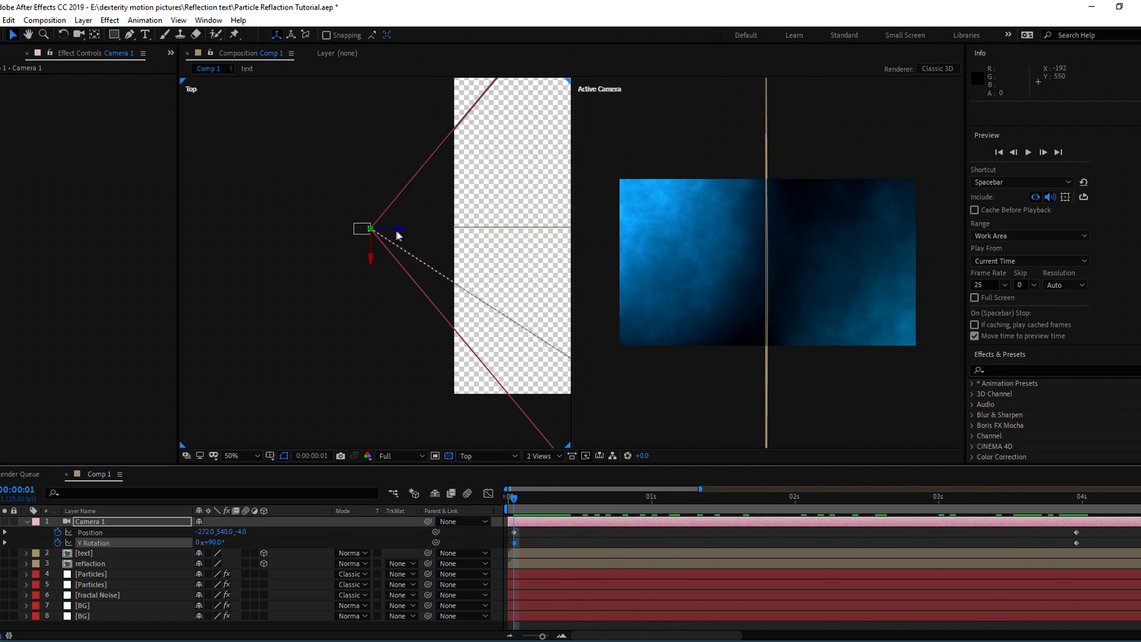
pyautogui.moveTo(400, 231); pyautogui.dragTo(336, 231)
pyautogui.press('space')
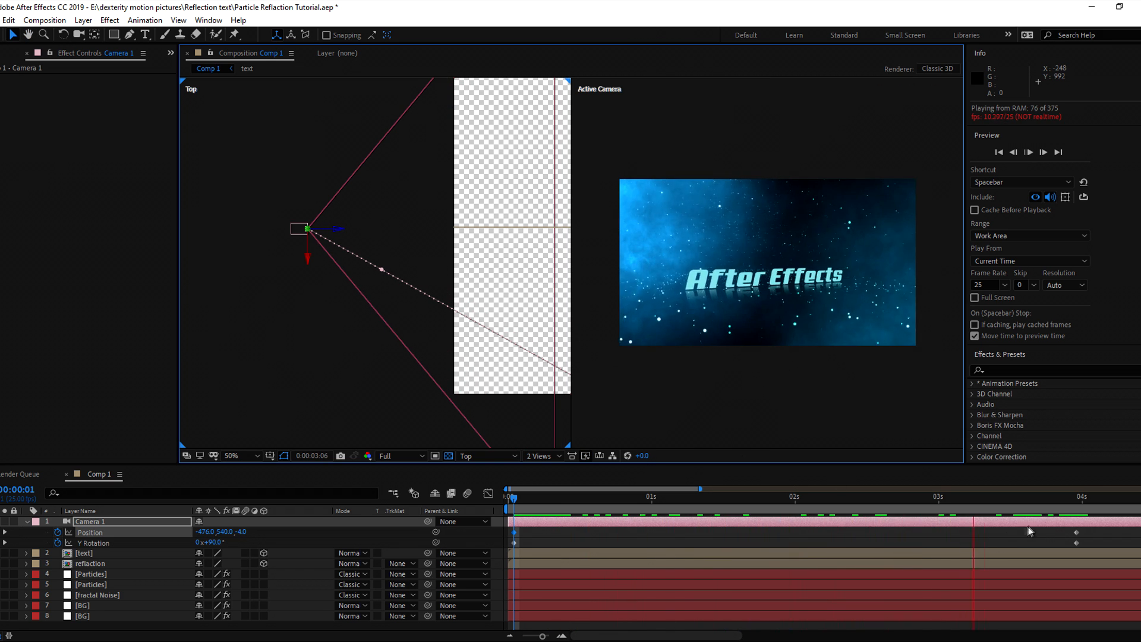
pyautogui.click(544, 456)
pyautogui.click(547, 469)
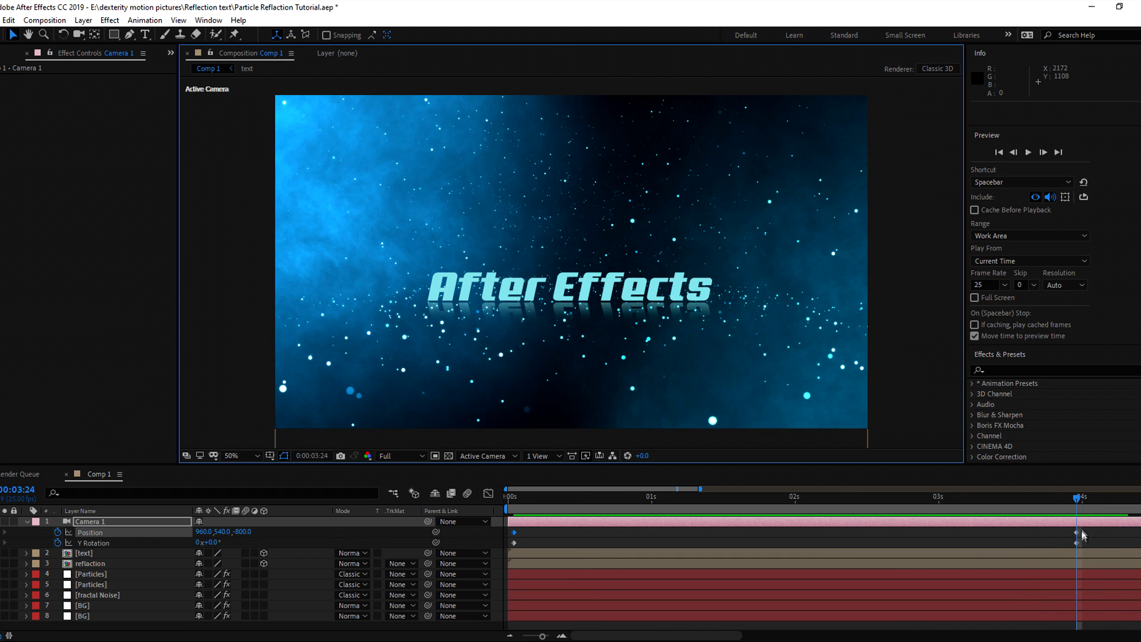
# In 2 Views (Top and Active Camera), push the camera's final position closer to Z -650
pyautogui.click(1079, 527)
pyautogui.click(543, 456)
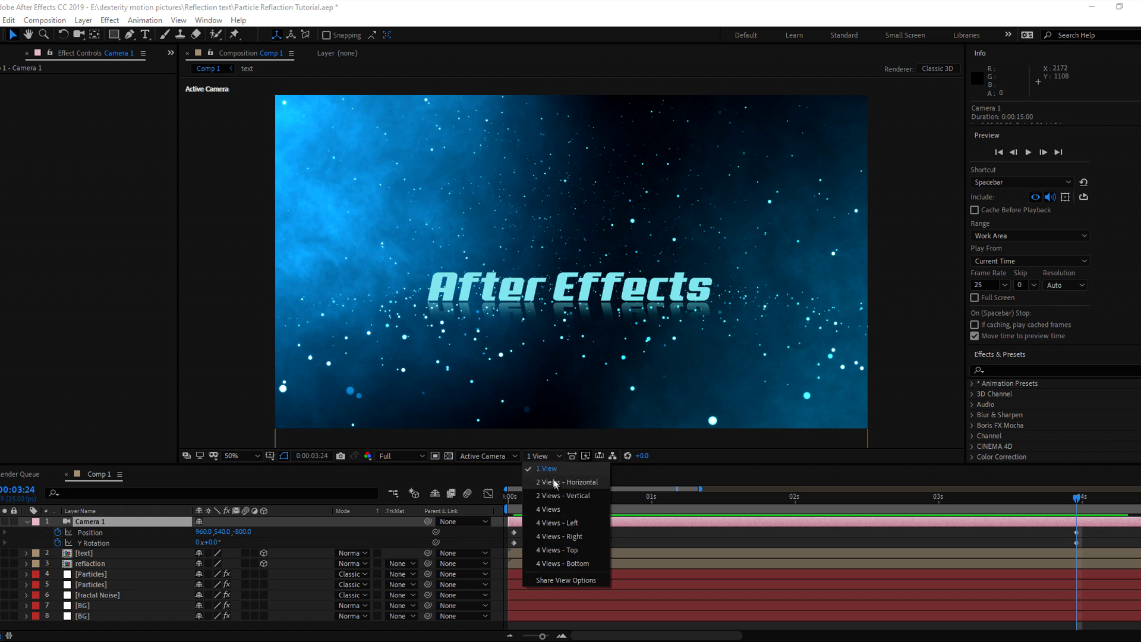
pyautogui.click(554, 480)
pyautogui.scroll(-3, 476, 321)
pyautogui.scroll(1, 459, 273)
pyautogui.moveTo(515, 278); pyautogui.dragTo(326, 201)
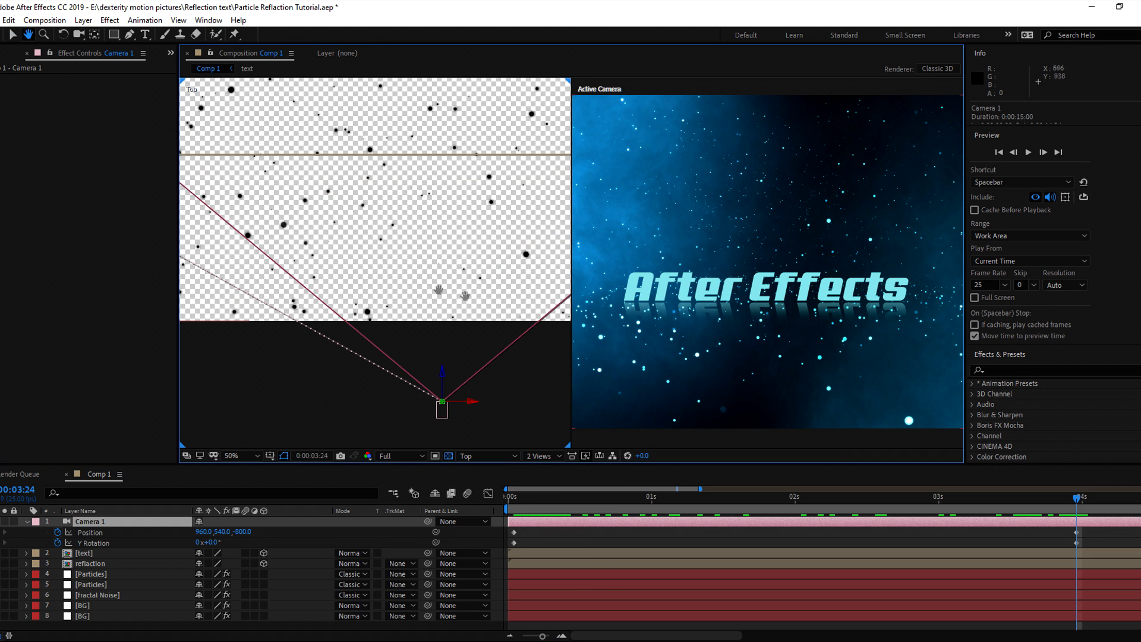
pyautogui.scroll(-2, 671, 270)
pyautogui.press('v')
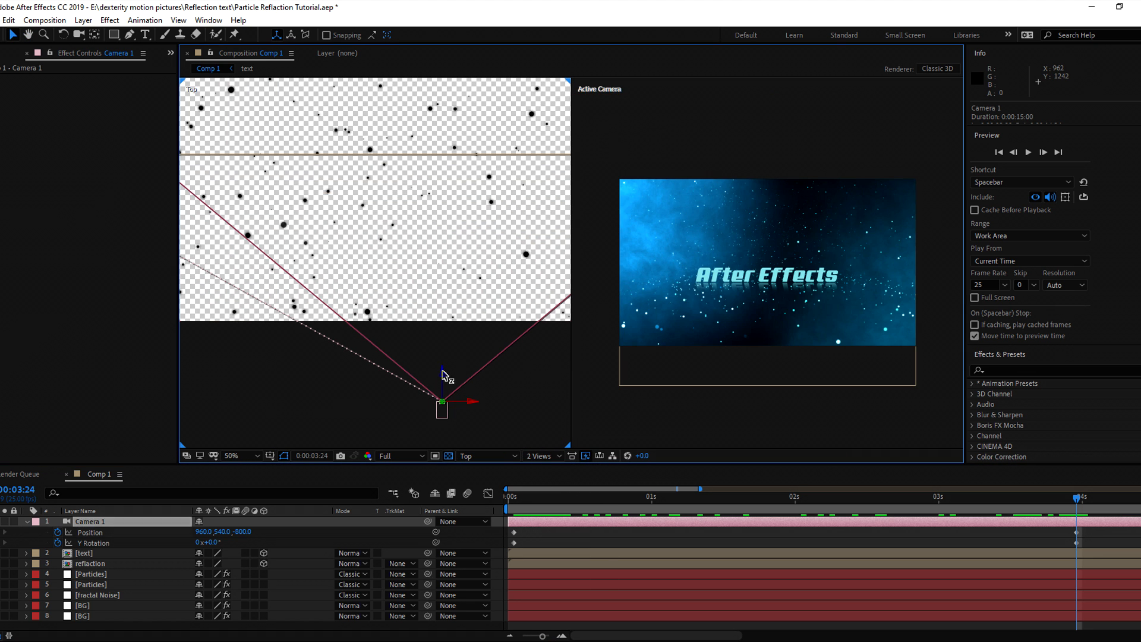
pyautogui.moveTo(445, 375); pyautogui.dragTo(446, 331)
# Return to a single Active Camera view, Fit it to the viewer, and preview the reveal
pyautogui.moveTo(1064, 499); pyautogui.dragTo(554, 498)
pyautogui.click(544, 456)
pyautogui.click(540, 470)
pyautogui.click(230, 457)
pyautogui.click(245, 237)
pyautogui.press('space')
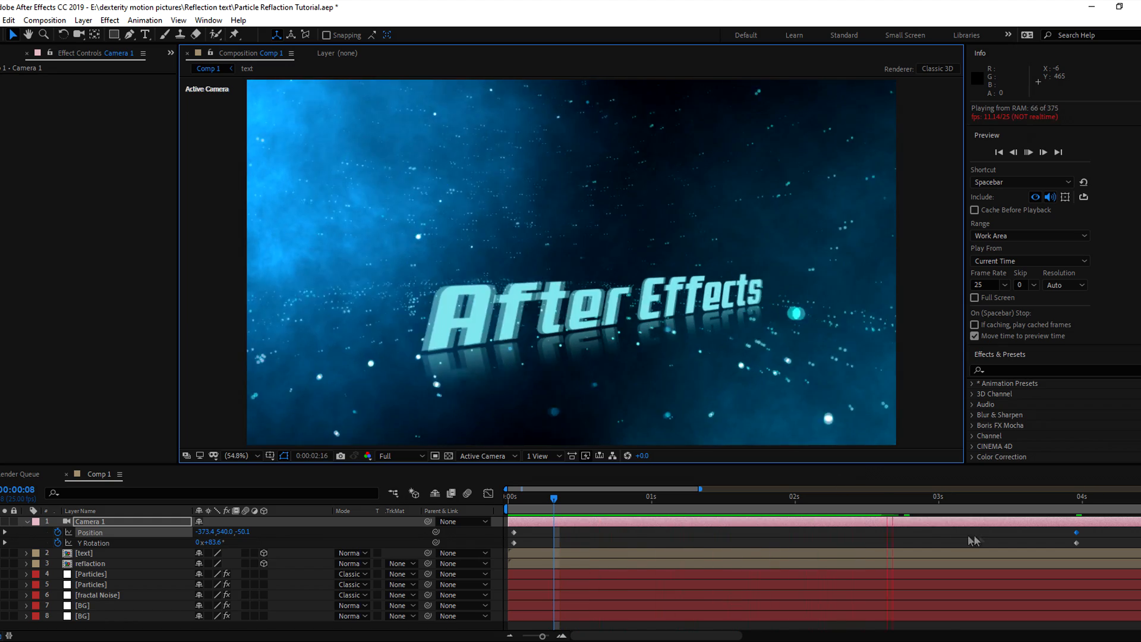
# End the work area at 3:24 (4 seconds), preview it, and return to the start
pyautogui.moveTo(1071, 503); pyautogui.dragTo(545, 502)
pyautogui.press('n')
pyautogui.press('space')
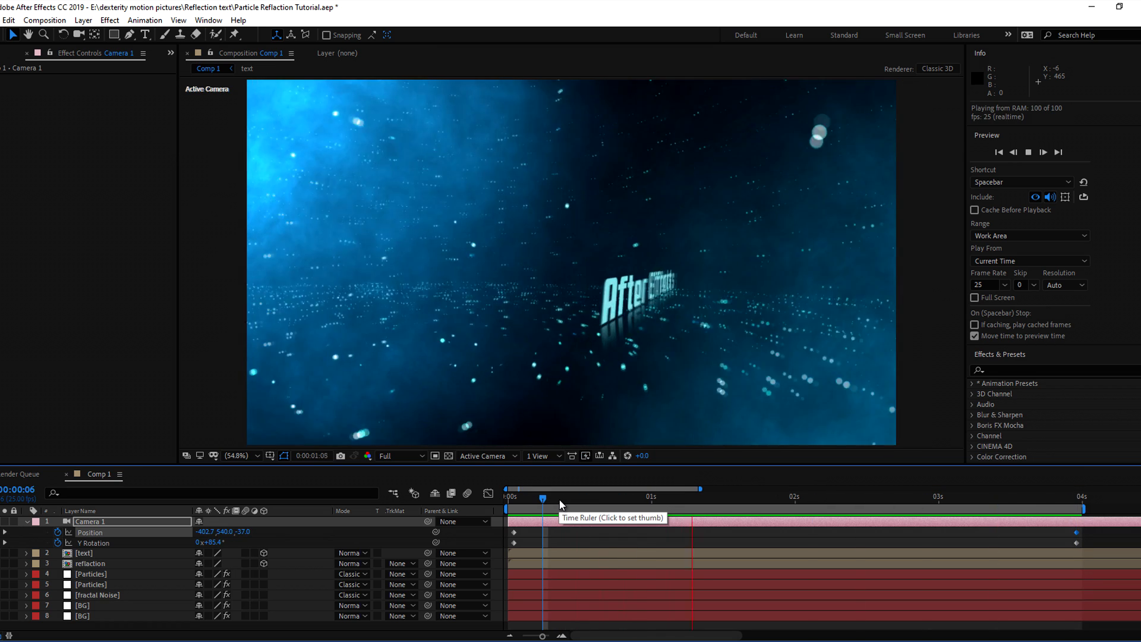
pyautogui.click(515, 499)
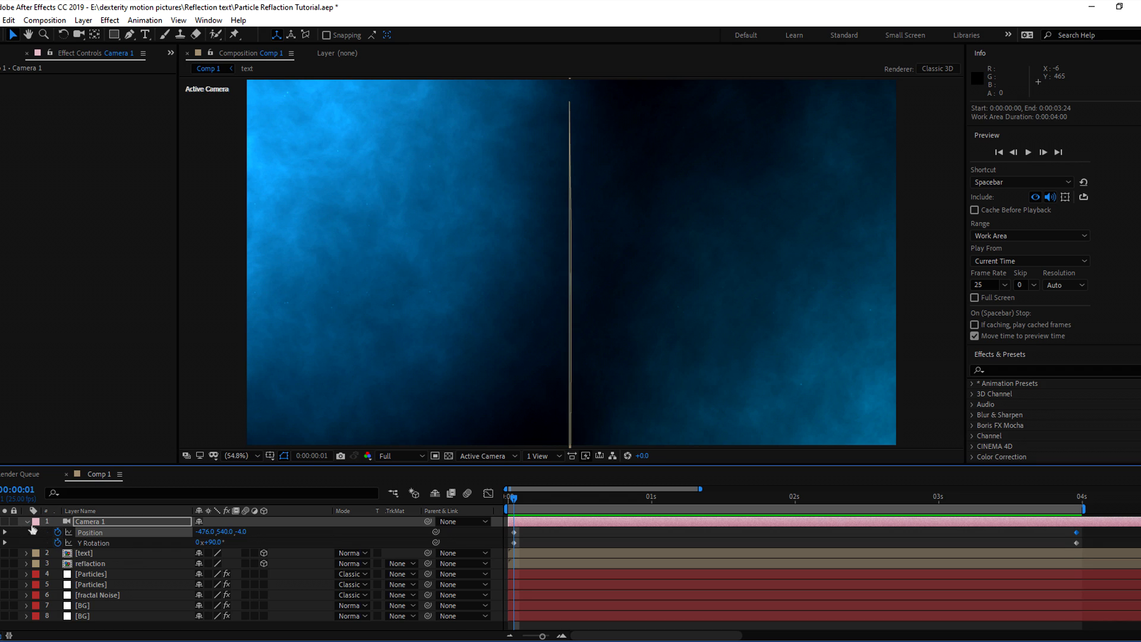
# Collapse Camera 1, RAM-preview the 4-second title reveal, then scrub back to about 2 seconds
pyautogui.click(26, 521)
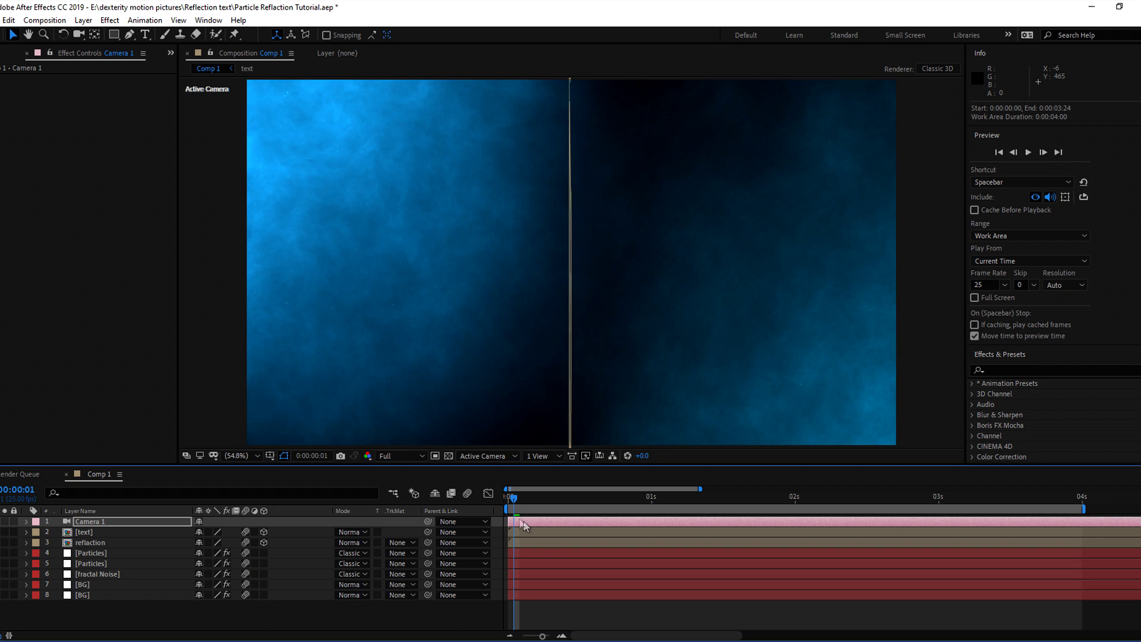
pyautogui.press('space')
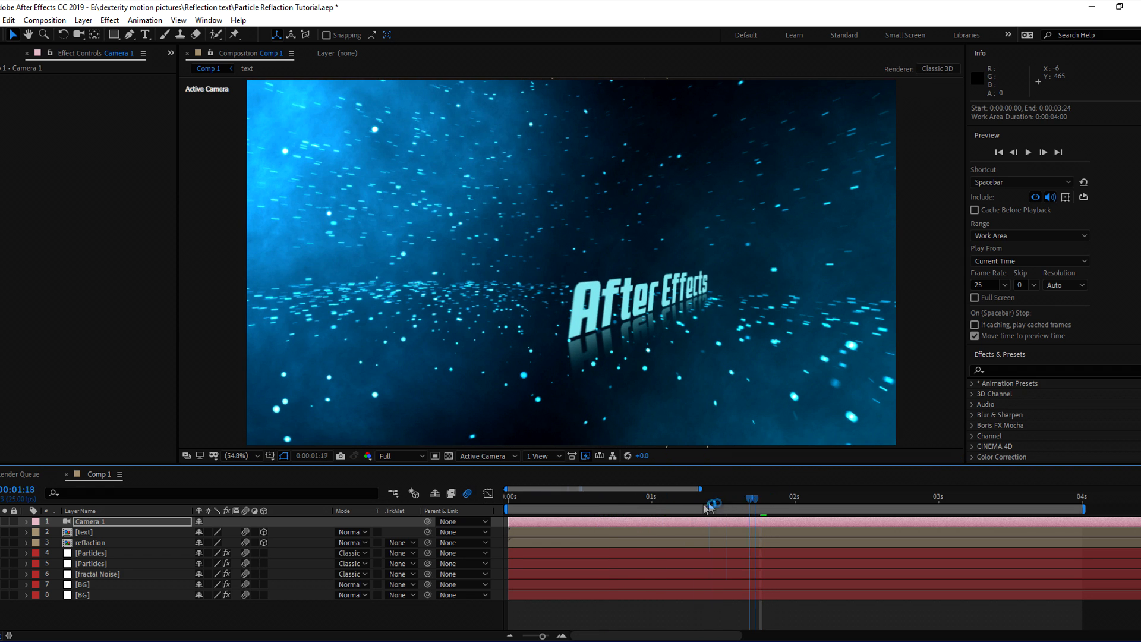
pyautogui.press('space')
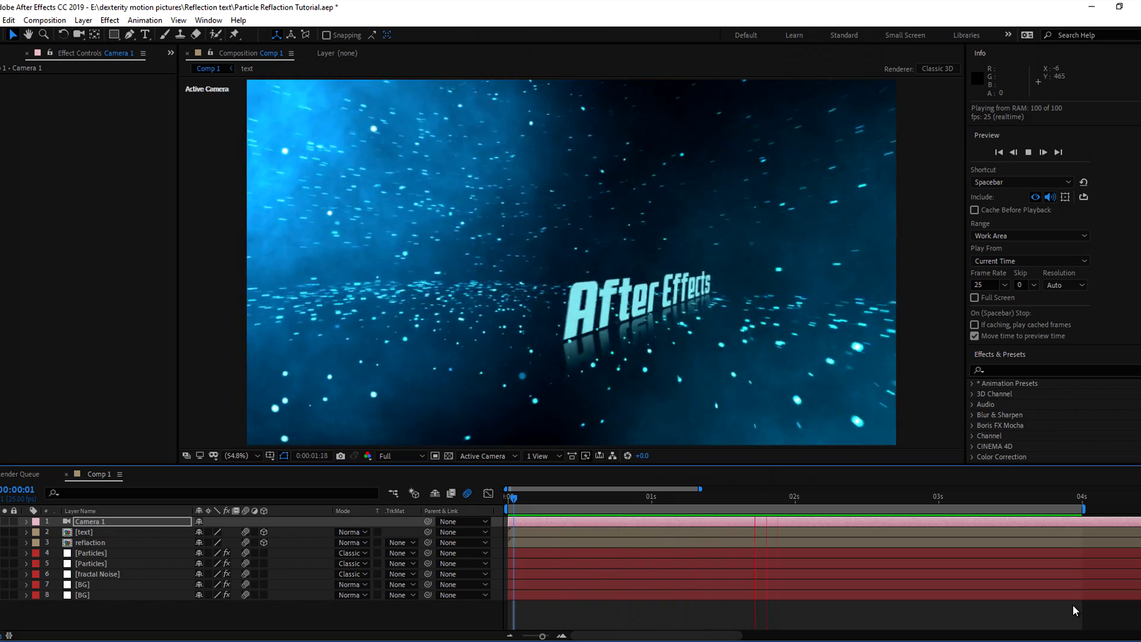
pyautogui.press('space')
pyautogui.moveTo(1052, 499); pyautogui.dragTo(790, 515)
# Add Camera 1 Position and Y Rotation keyframes at 3:02 and slide them back to about 1:01
pyautogui.click(830, 604)
pyautogui.click(810, 523)
pyautogui.press('u')
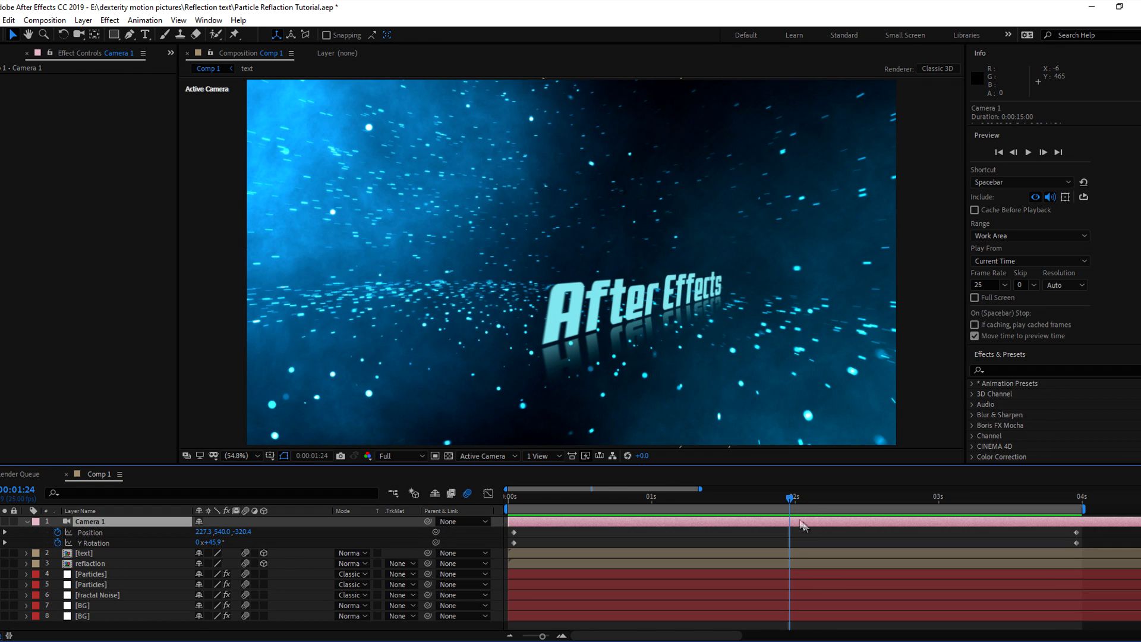
pyautogui.moveTo(792, 498); pyautogui.dragTo(954, 519)
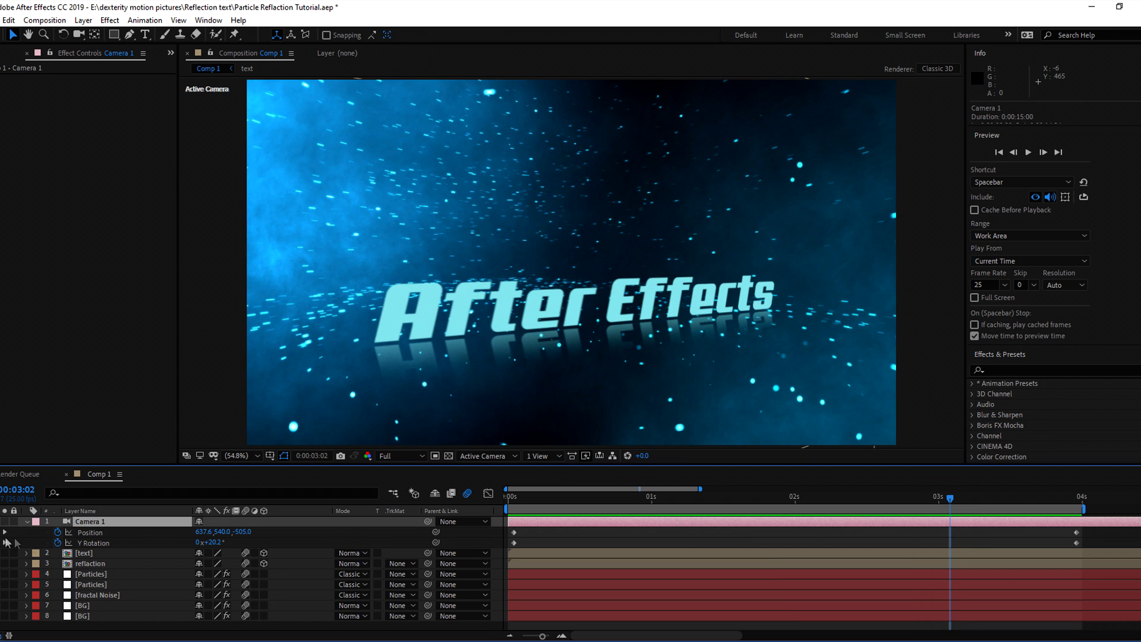
pyautogui.hotkey('alt', 'shift', 'p')
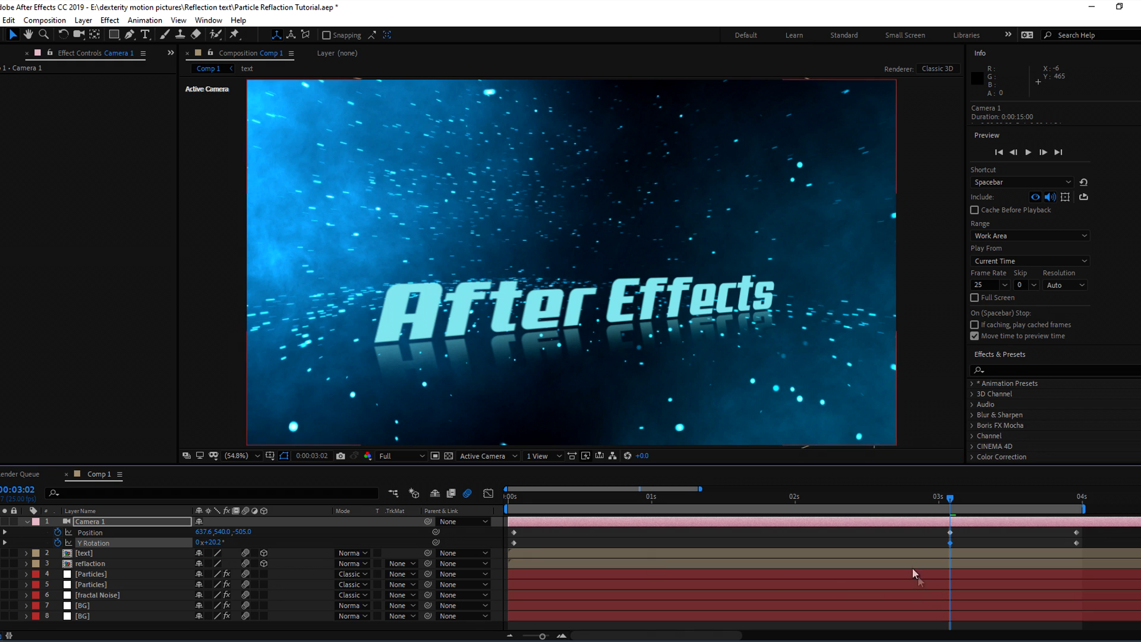
pyautogui.moveTo(878, 541); pyautogui.dragTo(651, 552)
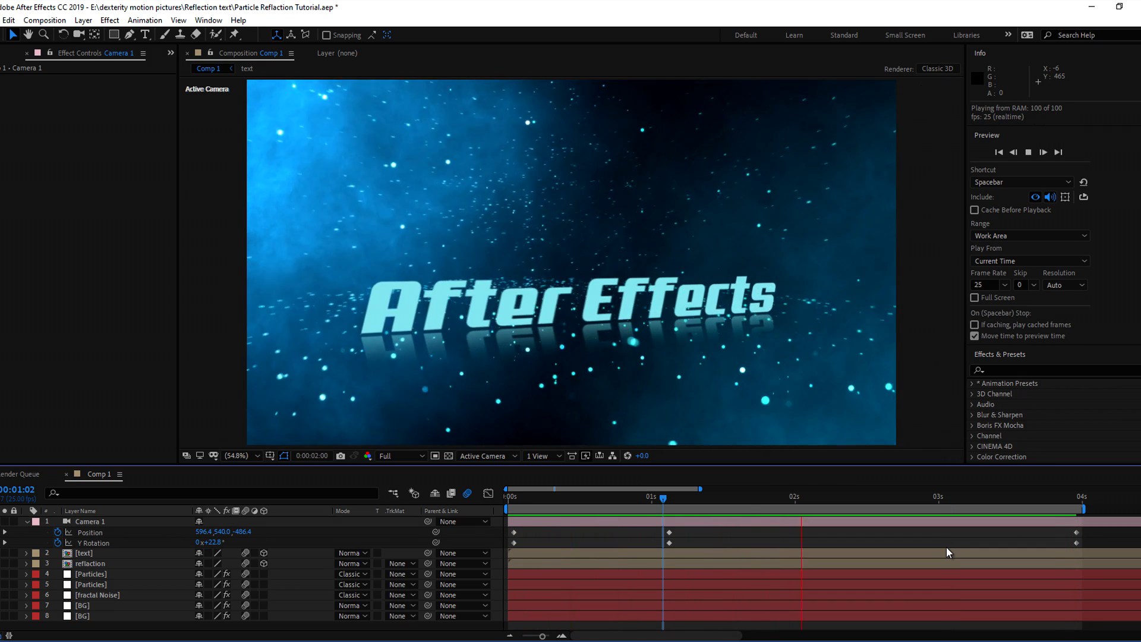
pyautogui.moveTo(527, 529); pyautogui.dragTo(510, 556)
# Apply Easy Ease In to the 0s camera keyframes and Easy Ease to the 4s ones, then preview
pyautogui.rightClick(515, 533)
pyautogui.moveTo(589, 519)
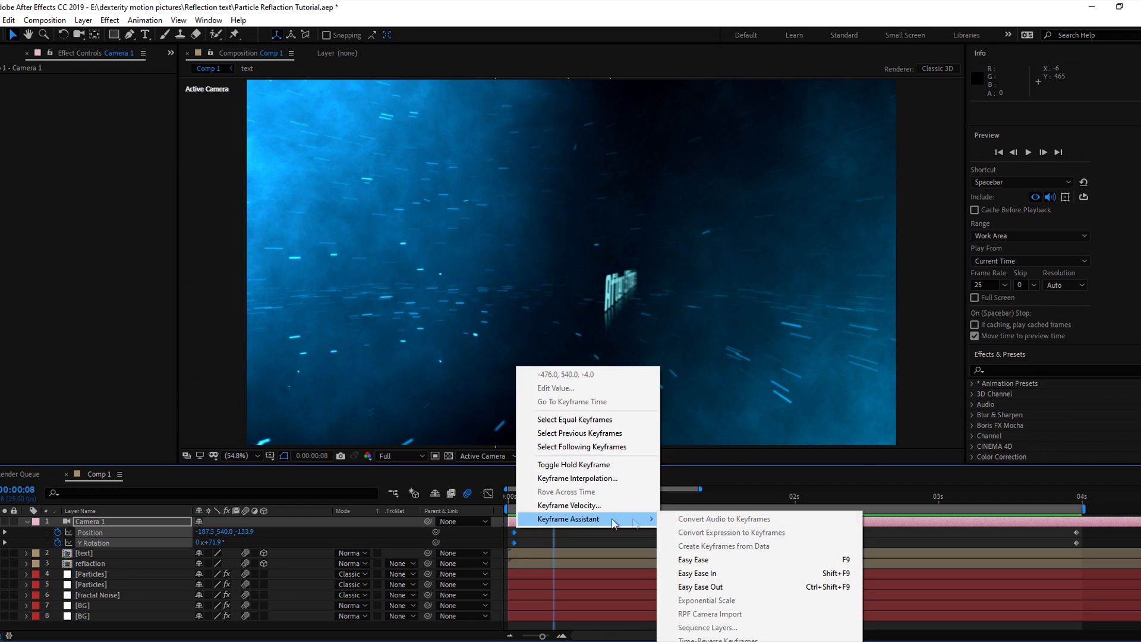
pyautogui.click(708, 573)
pyautogui.rightClick(1078, 543)
pyautogui.moveTo(1071, 527)
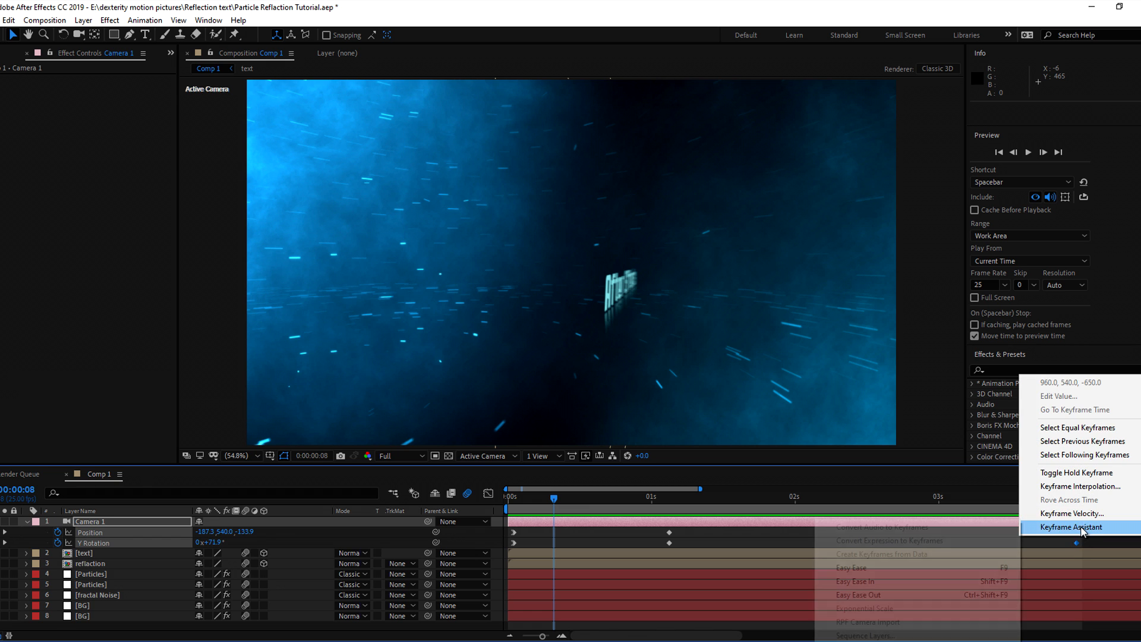
pyautogui.click(879, 595)
pyautogui.press('space')
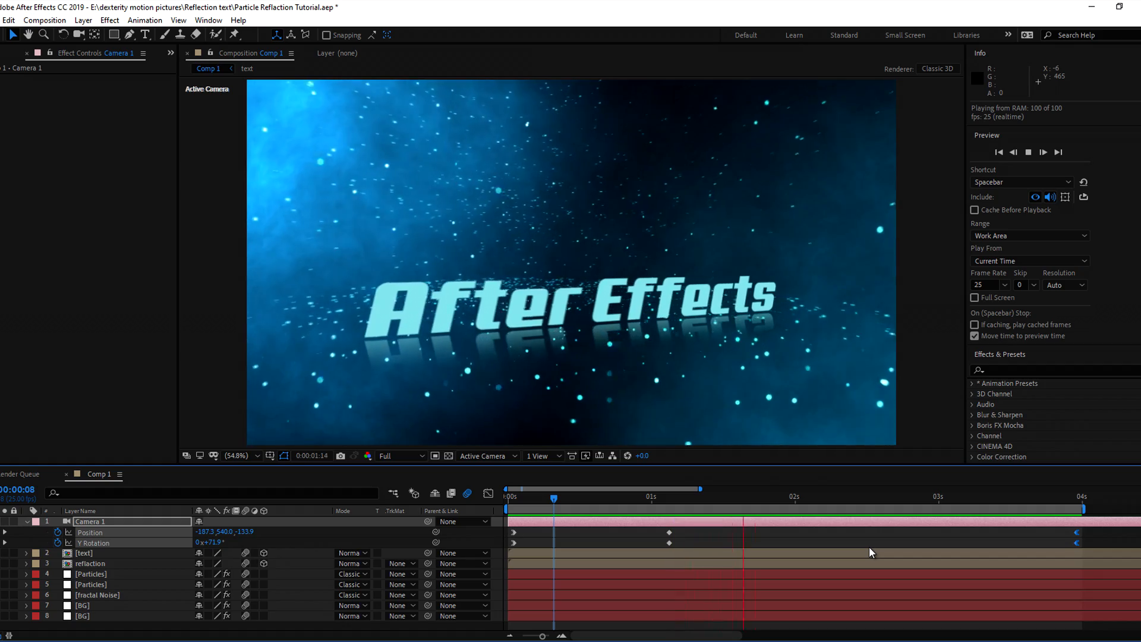